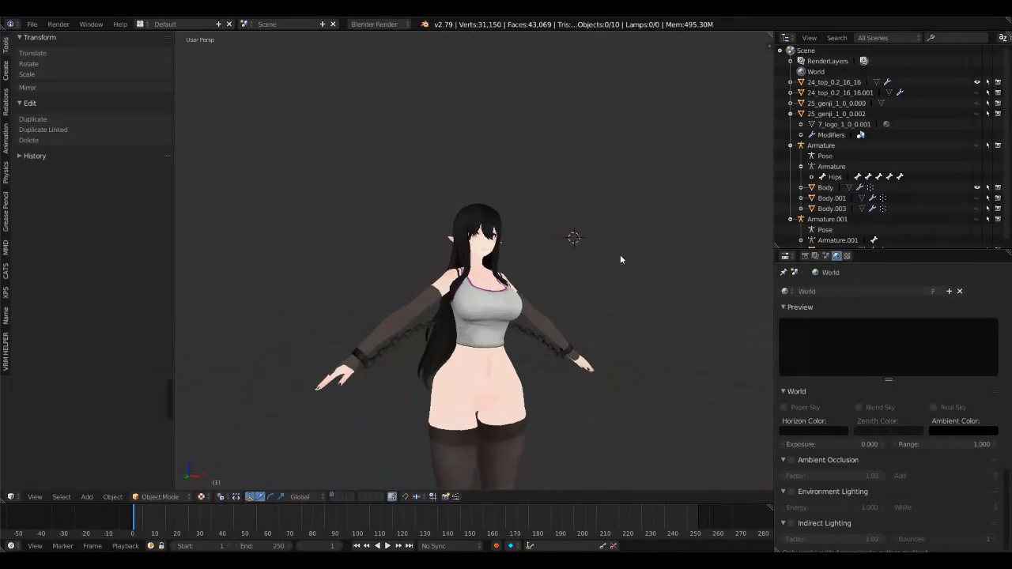
Step: Hide the top 24_top_0.2_16_16, then show and select the unfitted top 24_top_0.2_16_16.001
{"action": "right_click", "coordinate": [530, 322]}
{"action": "middle_click_drag", "start_coordinate": [530, 322], "coordinate": [510, 301]}
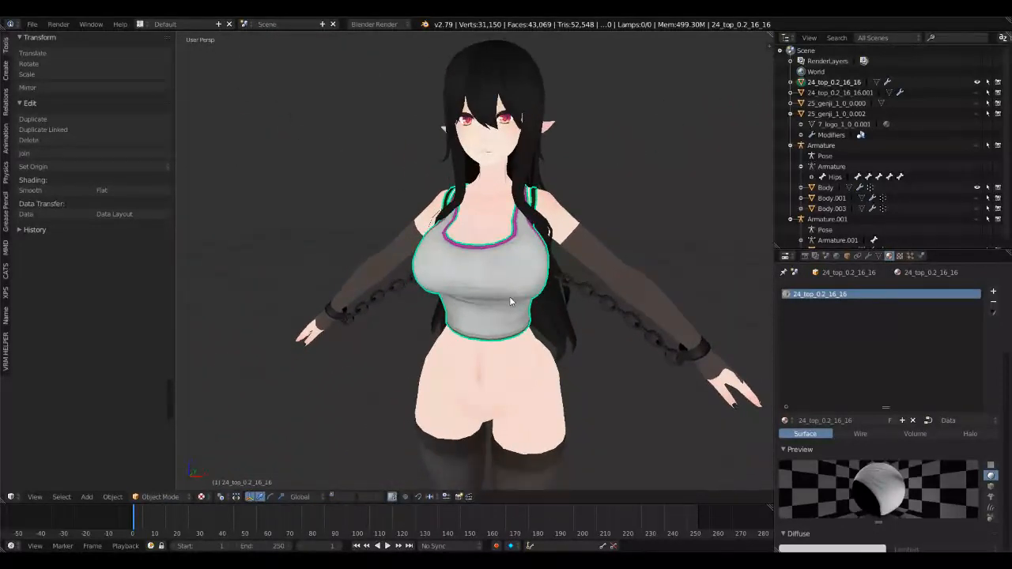
{"action": "key", "text": "h"}
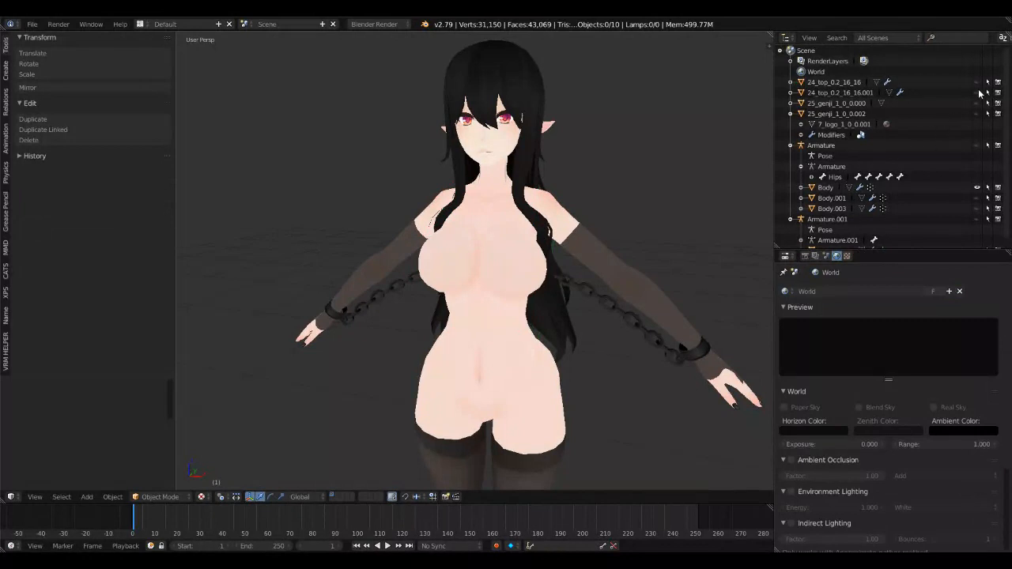
{"action": "left_click", "coordinate": [978, 92]}
{"action": "scroll", "coordinate": [560, 357], "scroll_direction": "down", "scroll_amount": 3}
{"action": "scroll", "coordinate": [560, 356], "scroll_direction": "up", "scroll_amount": 2}
{"action": "right_click", "coordinate": [528, 308]}
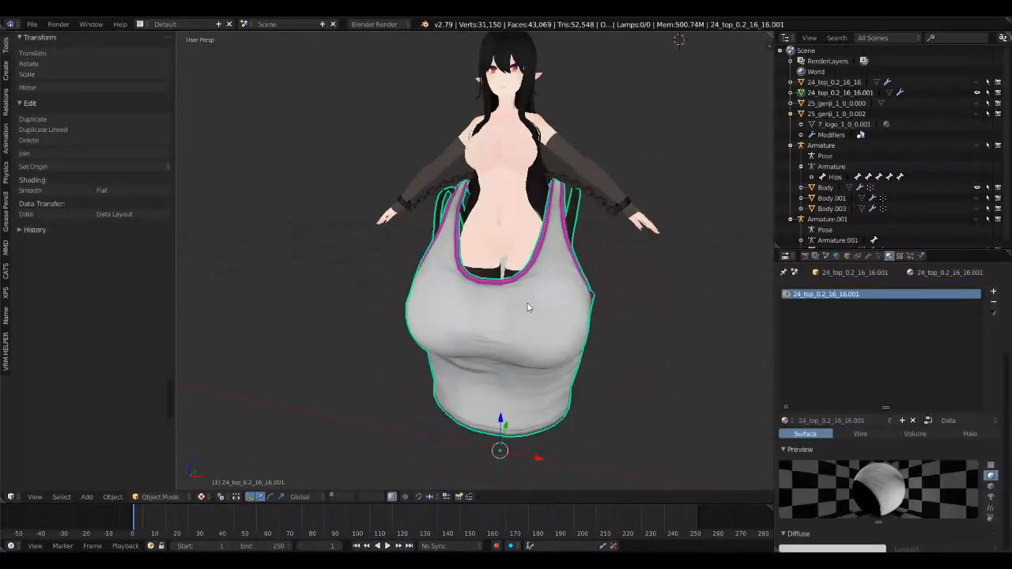
{"action": "middle_click_drag", "start_coordinate": [528, 308], "coordinate": [536, 288]}
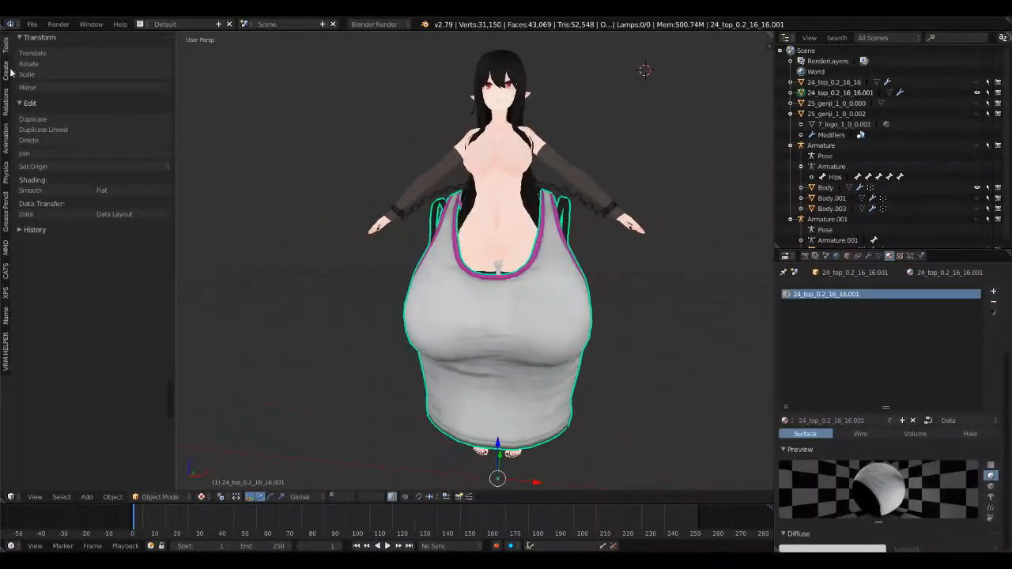
Step: Examine the unfitted top against the body and review its mesh data, including shape keys, vertex groups and UV maps
{"action": "scroll", "coordinate": [498, 227], "scroll_direction": "up", "scroll_amount": 3}
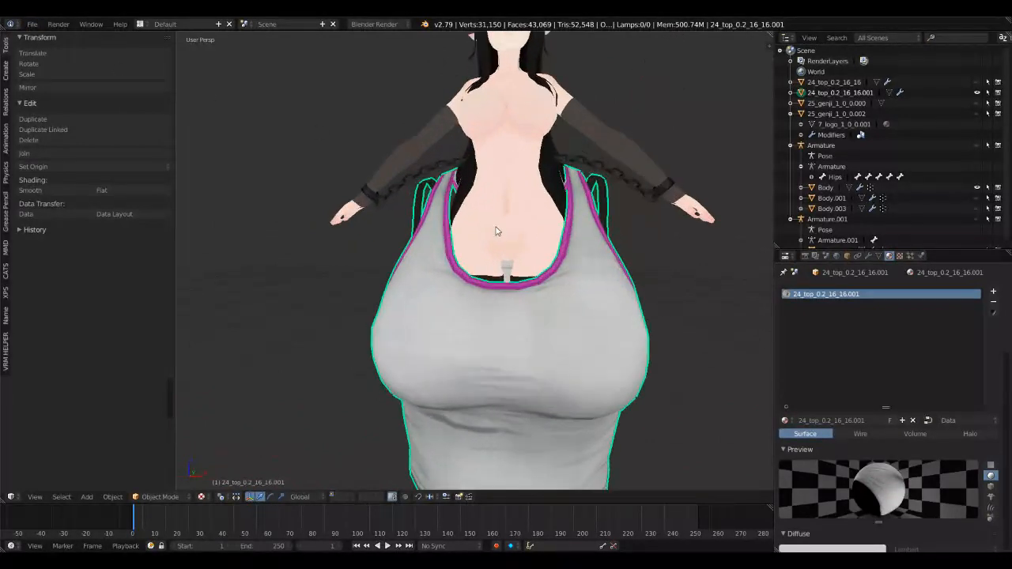
{"action": "middle_click_drag", "start_coordinate": [497, 231], "coordinate": [517, 227]}
{"action": "scroll", "coordinate": [499, 241], "scroll_direction": "up", "scroll_amount": 2}
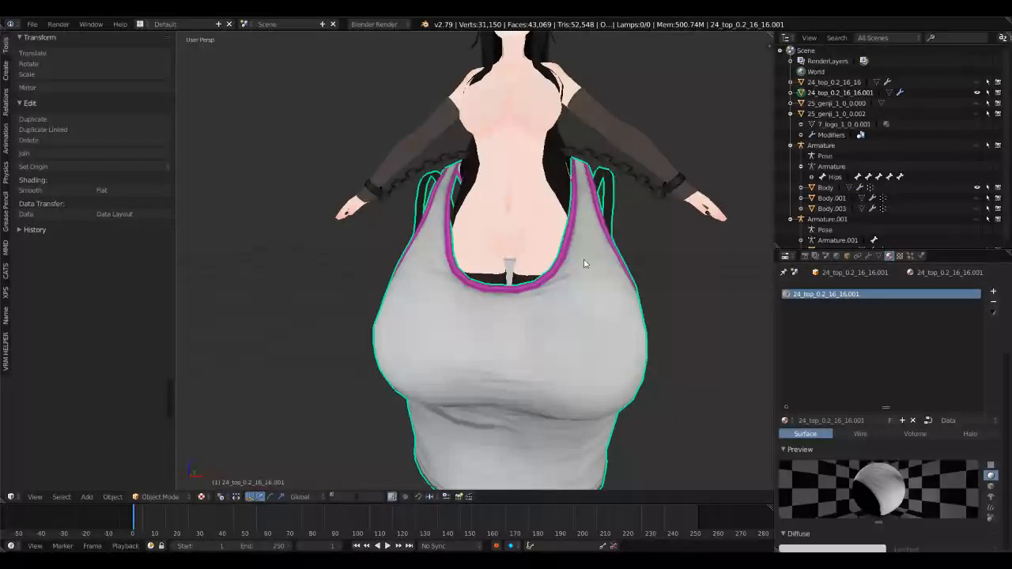
{"action": "scroll", "coordinate": [585, 263], "scroll_direction": "down", "scroll_amount": 3}
{"action": "middle_click_drag", "start_coordinate": [586, 263], "coordinate": [567, 273]}
{"action": "left_click", "coordinate": [879, 256]}
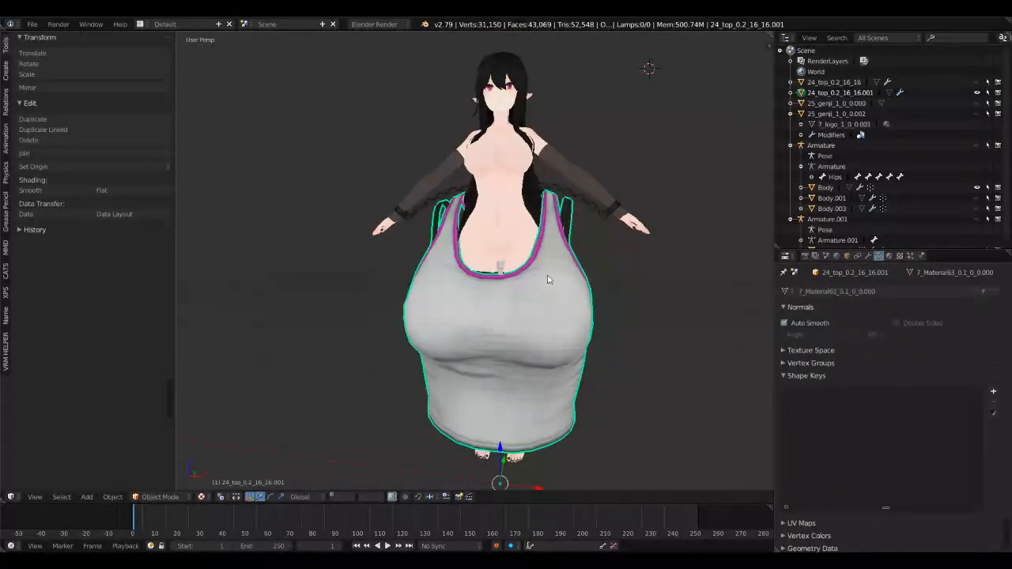
{"action": "middle_click_drag", "start_coordinate": [400, 252], "coordinate": [539, 243]}
{"action": "middle_click_drag", "start_coordinate": [571, 289], "coordinate": [621, 271]}
{"action": "scroll", "coordinate": [621, 270], "scroll_direction": "up", "scroll_amount": 1}
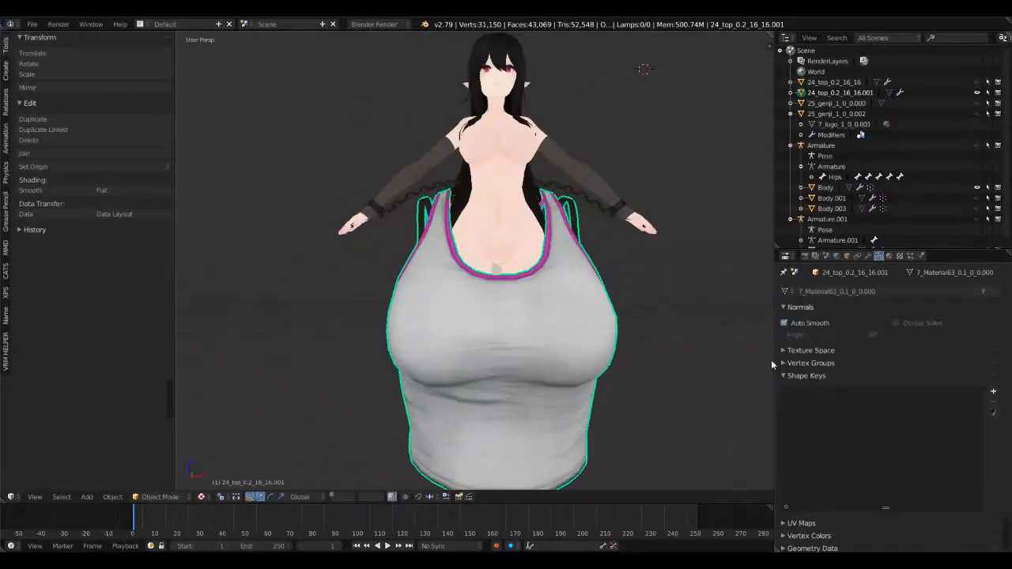
{"action": "left_click", "coordinate": [808, 374]}
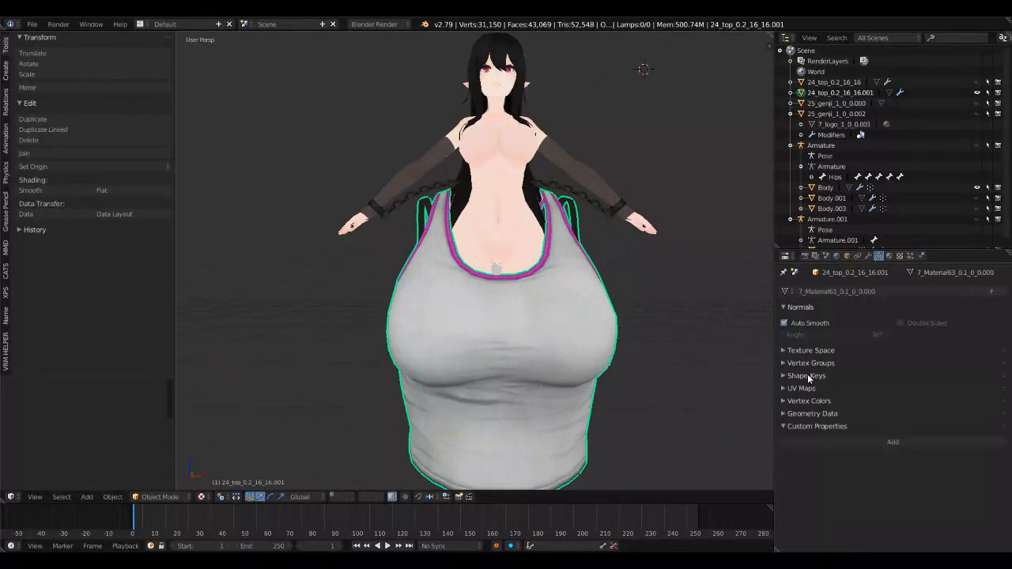
{"action": "left_click", "coordinate": [805, 363]}
{"action": "left_click", "coordinate": [815, 363]}
{"action": "left_click", "coordinate": [804, 388]}
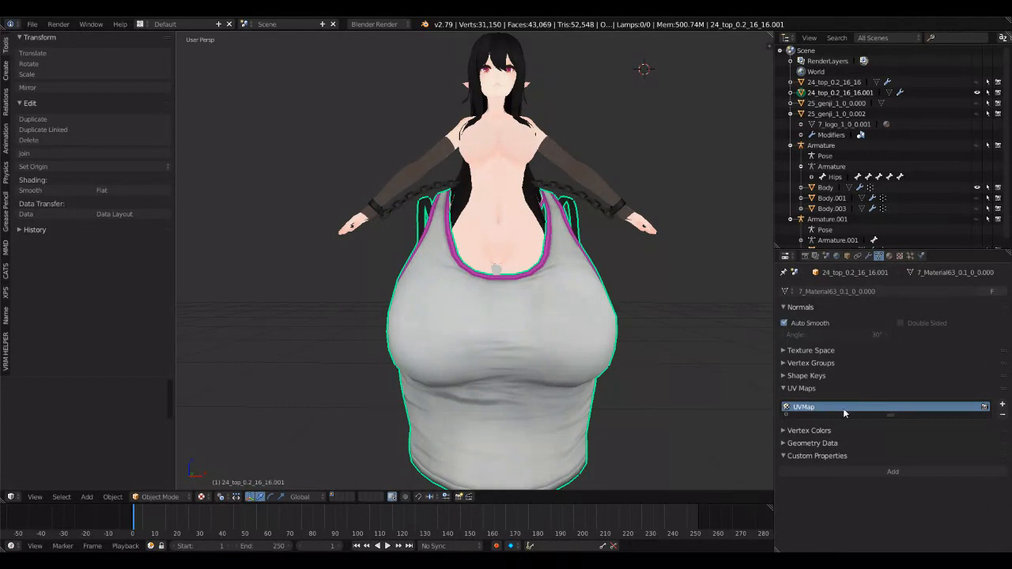
{"action": "left_click", "coordinate": [810, 390]}
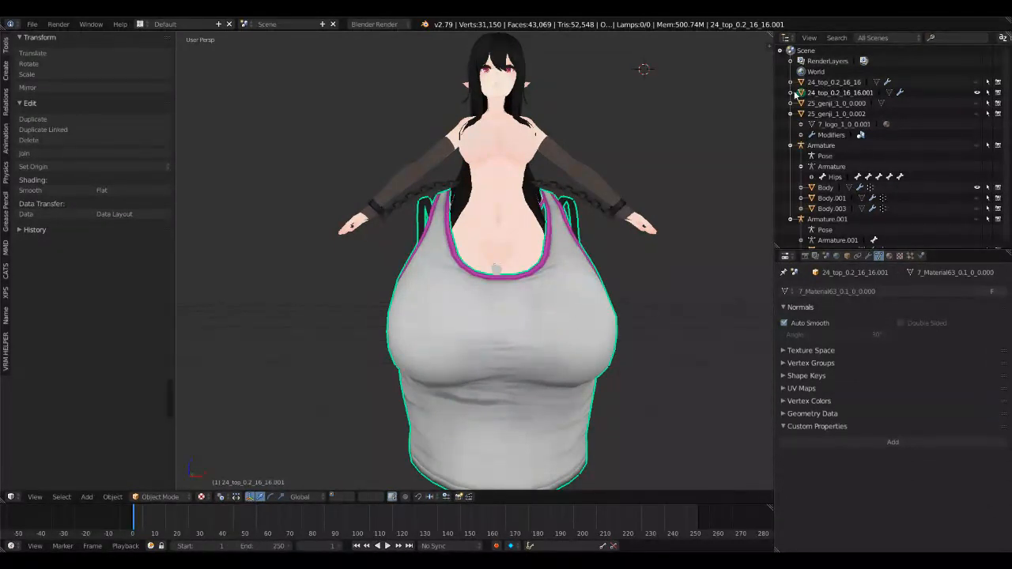
Step: Select all of the top's vertices in Edit Mode, then move and shrink them onto the character's torso in front orthographic view
{"action": "middle_click_drag", "start_coordinate": [624, 295], "coordinate": [648, 294]}
{"action": "key", "text": "Tab"}
{"action": "key", "text": "a"}
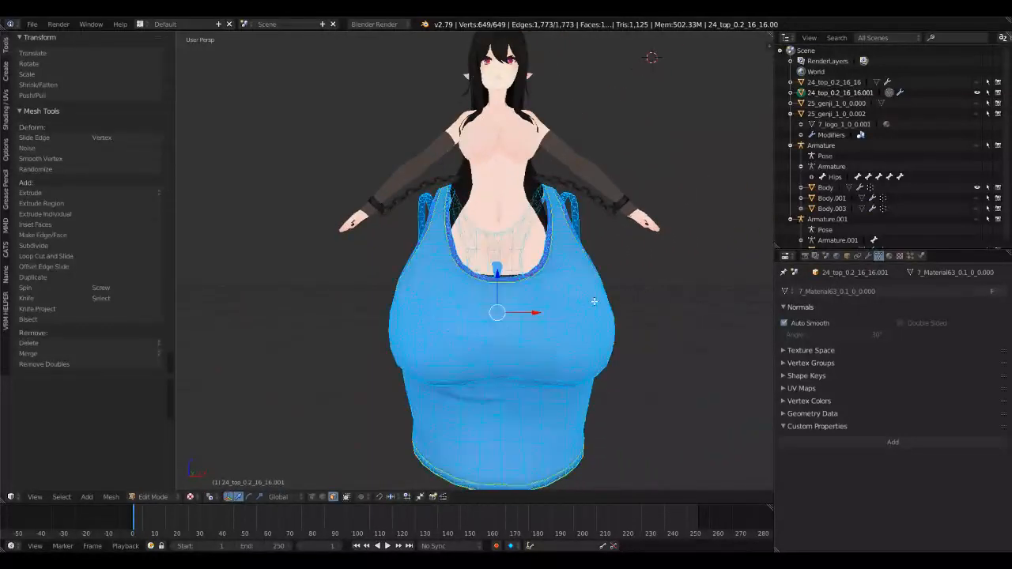
{"action": "left_click", "coordinate": [178, 495]}
{"action": "left_click", "coordinate": [313, 496]}
{"action": "key", "text": "KP_1"}
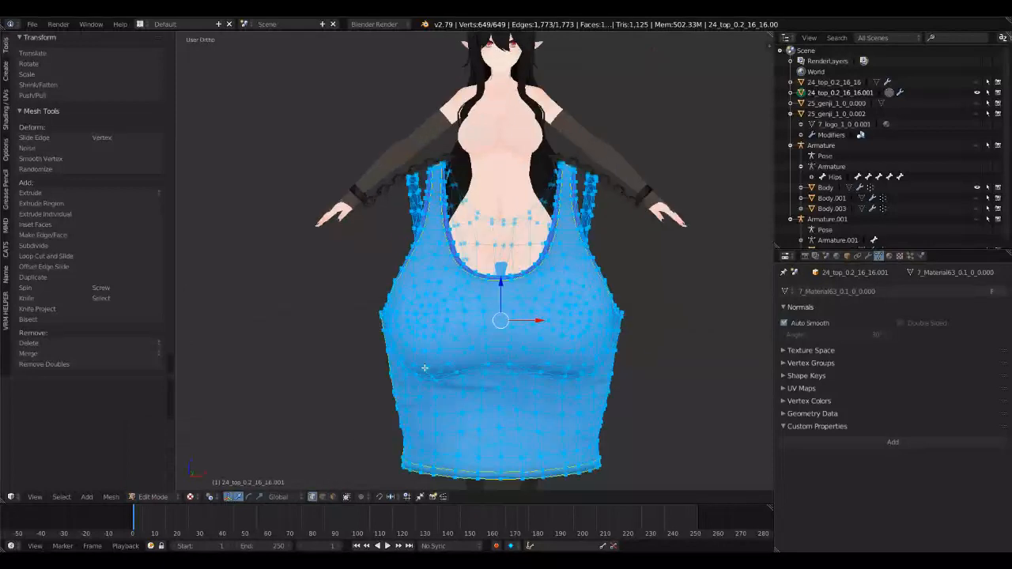
{"action": "key", "text": "KP_5"}
{"action": "left_click_drag", "start_coordinate": [501, 291], "coordinate": [546, 123]}
{"action": "key", "text": "s"}
{"action": "left_click", "coordinate": [534, 213]}
{"action": "scroll", "coordinate": [533, 365], "scroll_direction": "up", "scroll_amount": 4}
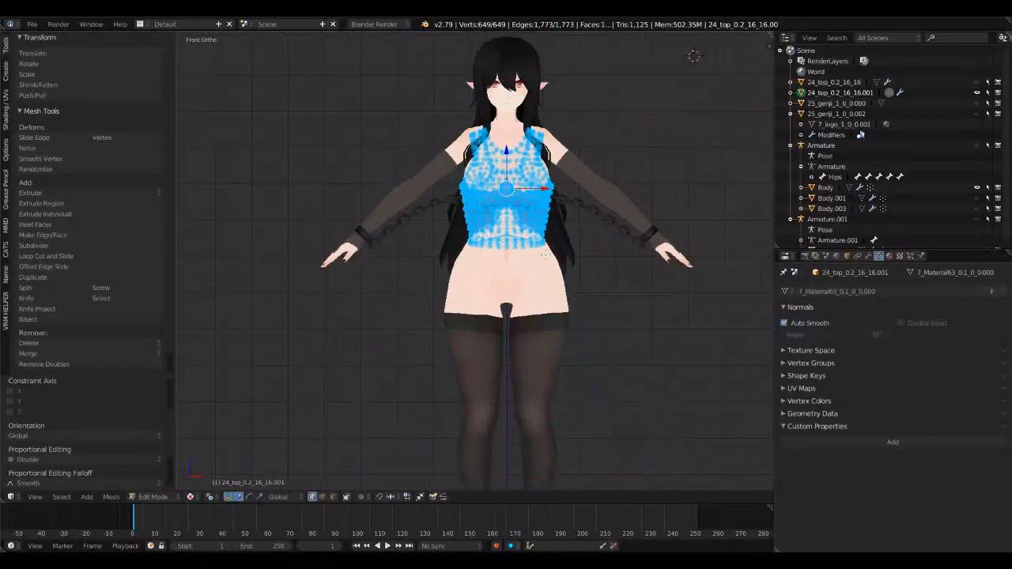
Step: Scale the top's mesh to about 0.88 and shift it forward along Y to line up with the torso in side view
{"action": "key", "text": "s"}
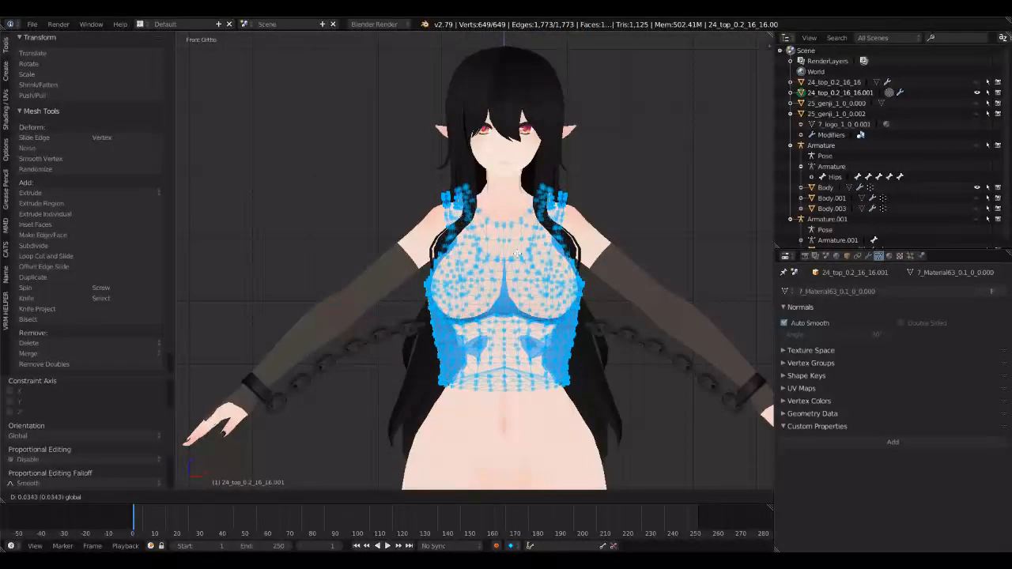
{"action": "left_click", "coordinate": [584, 319]}
{"action": "key", "text": "KP_3"}
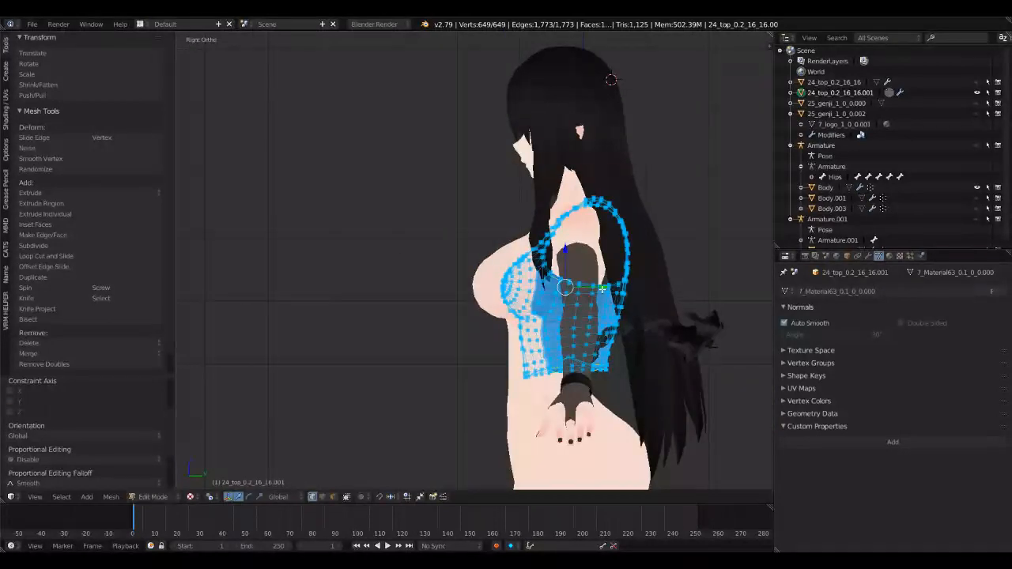
{"action": "key", "text": "g"}
{"action": "key", "text": "y"}
{"action": "left_click", "coordinate": [580, 289]}
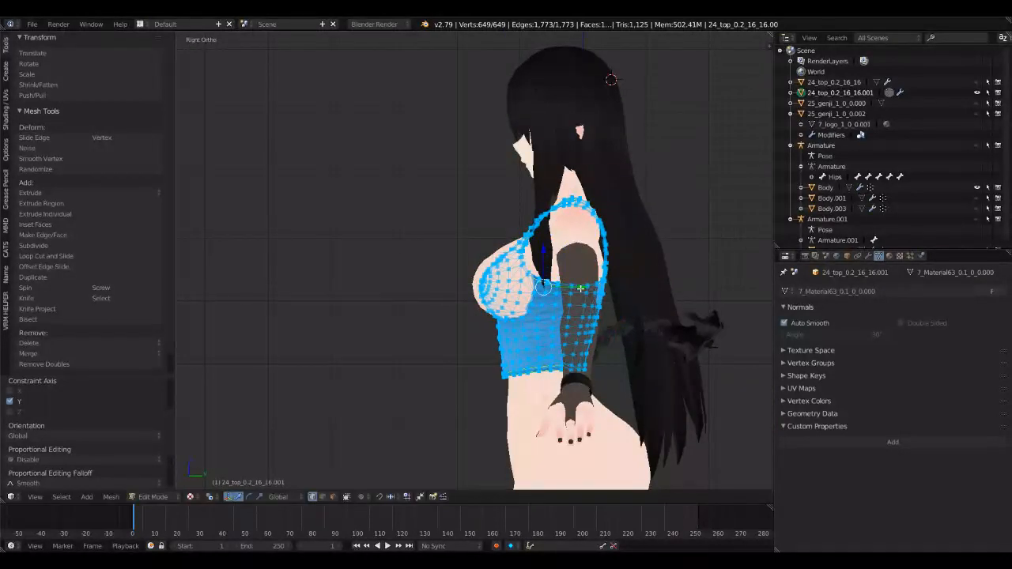
Step: Rescale the top's mesh to the torso width in front view and adjust its height along Z
{"action": "key", "text": "KP_1"}
{"action": "key", "text": "s"}
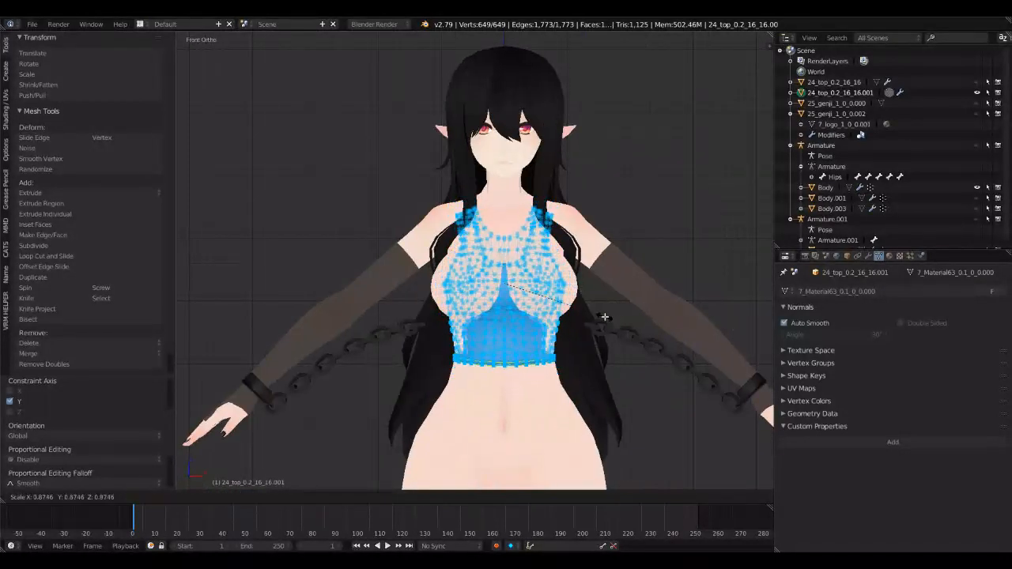
{"action": "left_click", "coordinate": [609, 318]}
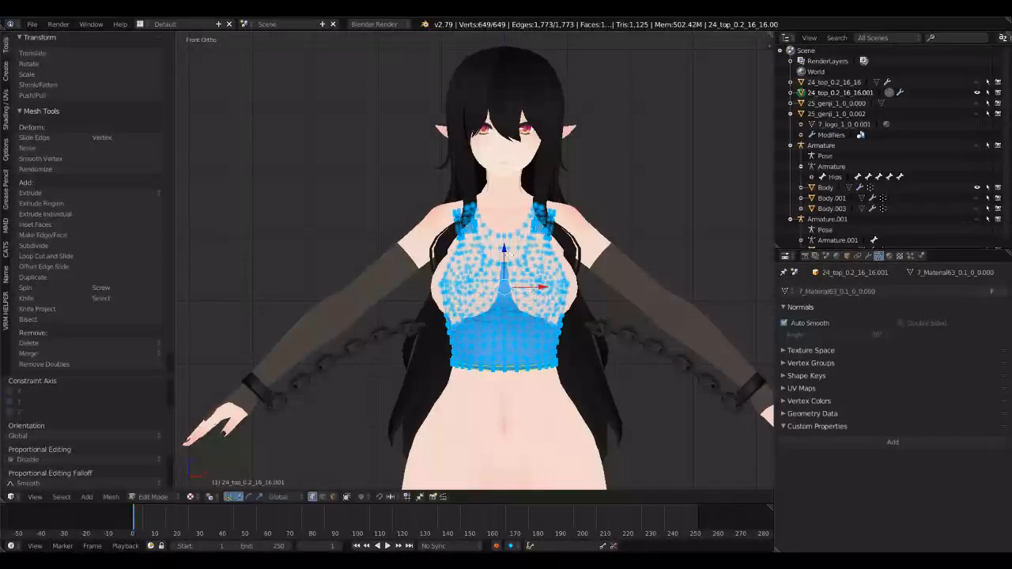
{"action": "left_click_drag", "start_coordinate": [507, 252], "coordinate": [498, 245]}
Step: Enlarge the top's mesh slightly in side view, fine-tune its height along Z and return to Object Mode
{"action": "key", "text": "KP_3"}
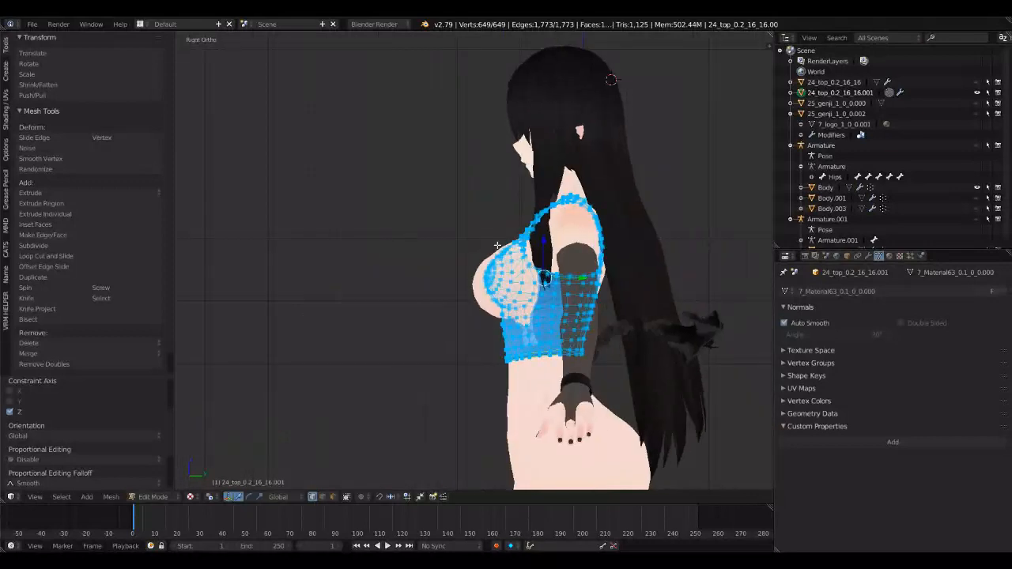
{"action": "key", "text": "s"}
{"action": "left_click", "coordinate": [573, 311]}
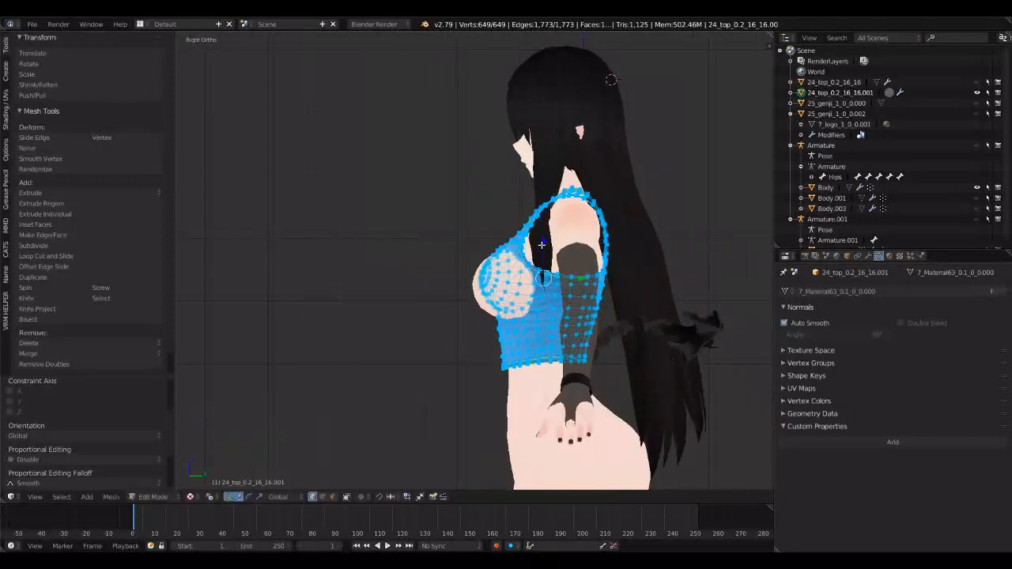
{"action": "key", "text": "g"}
{"action": "key", "text": "z"}
{"action": "left_click", "coordinate": [546, 270]}
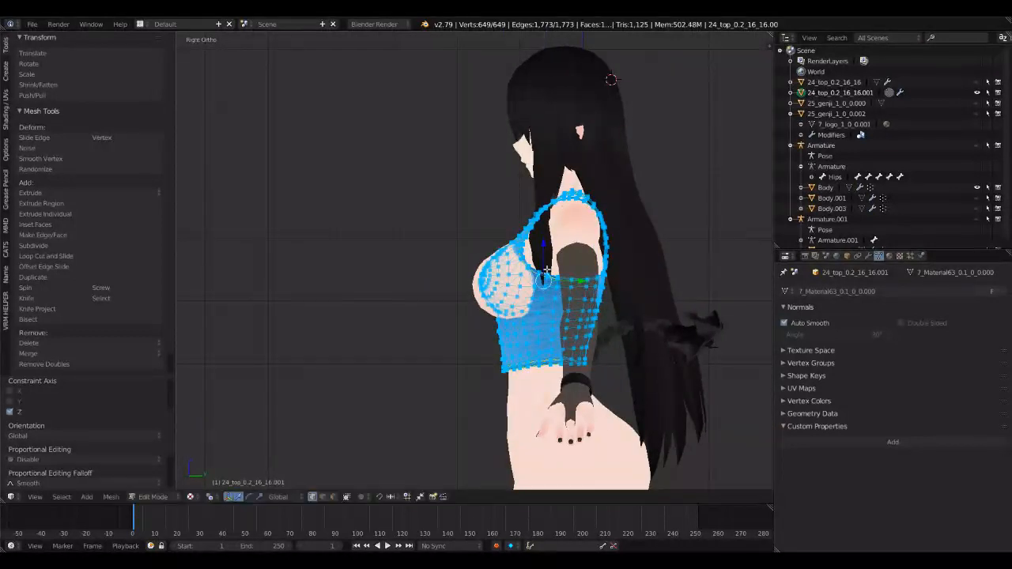
{"action": "key", "text": "Tab"}
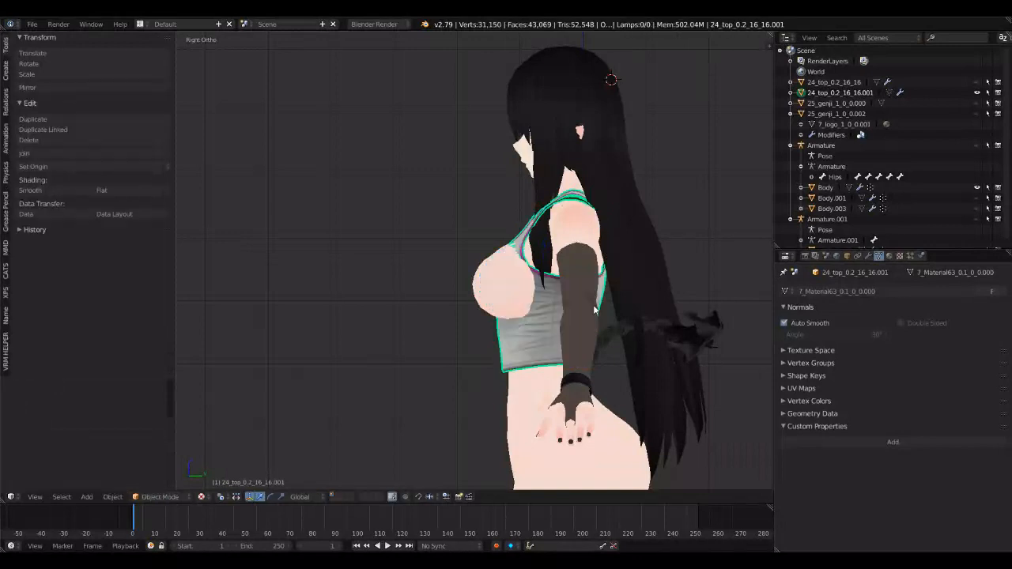
Step: Put the top into Sculpt Mode with the Grab brush as the active brush
{"action": "key", "text": "KP_1"}
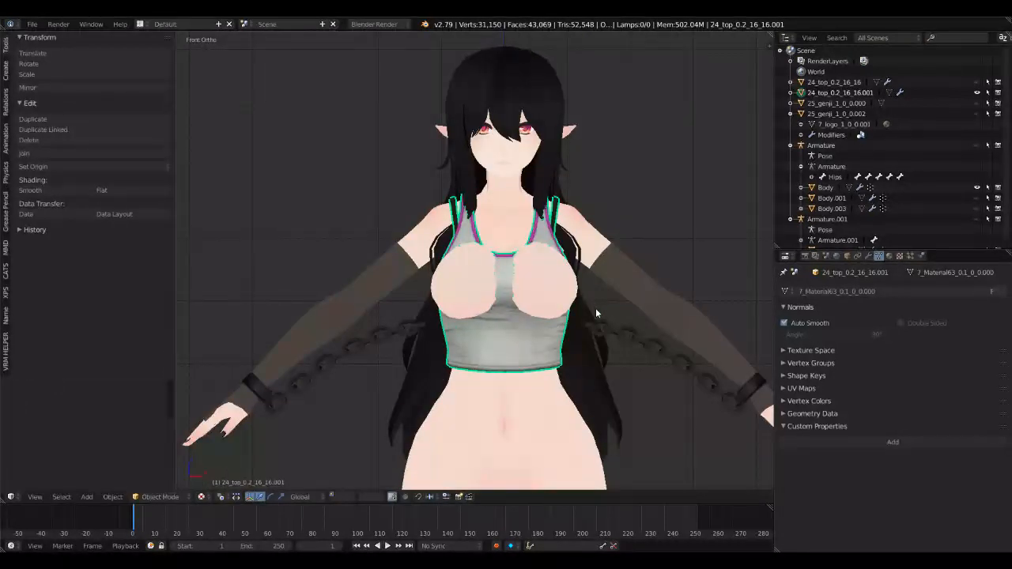
{"action": "key", "text": "KP_5"}
{"action": "middle_click_drag", "start_coordinate": [595, 308], "coordinate": [426, 344]}
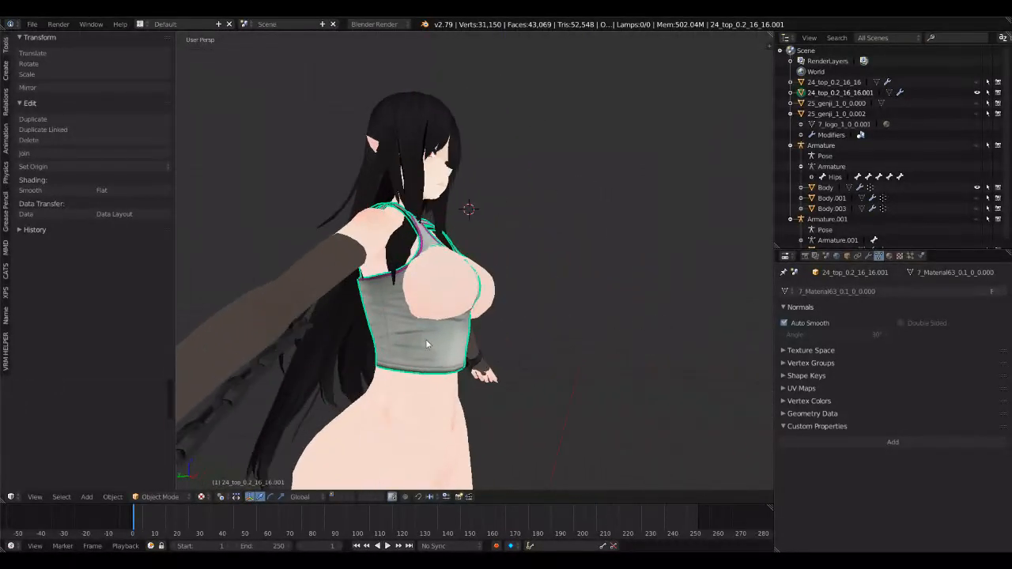
{"action": "right_click", "coordinate": [426, 344]}
{"action": "right_click", "coordinate": [458, 354]}
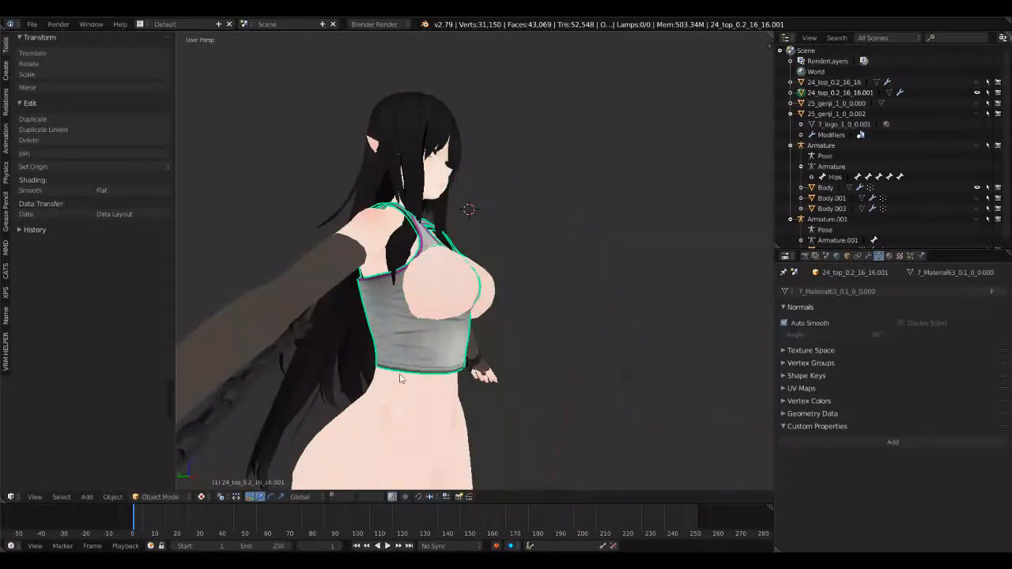
{"action": "left_click", "coordinate": [160, 497]}
{"action": "left_click", "coordinate": [169, 465]}
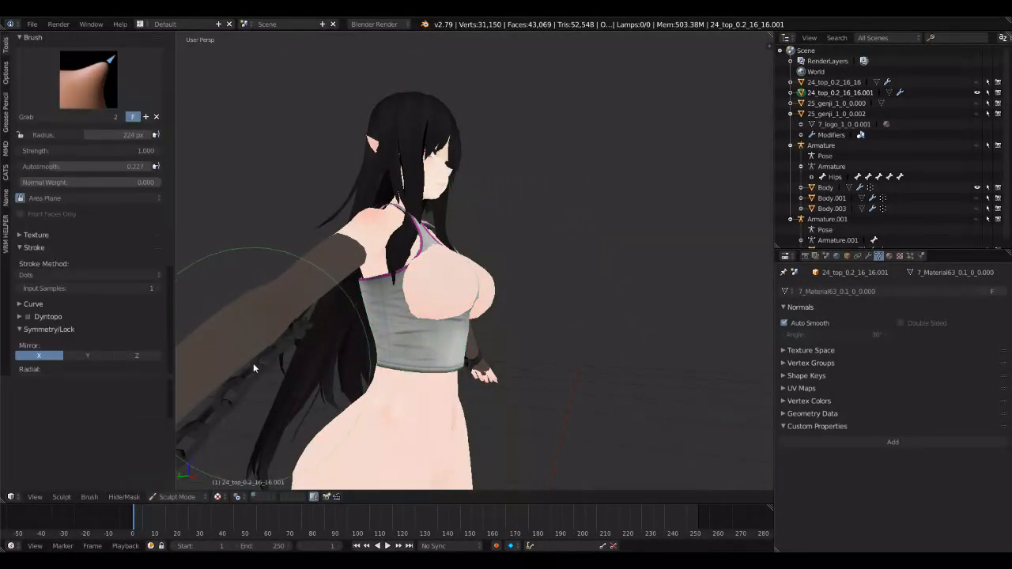
{"action": "left_click", "coordinate": [100, 68]}
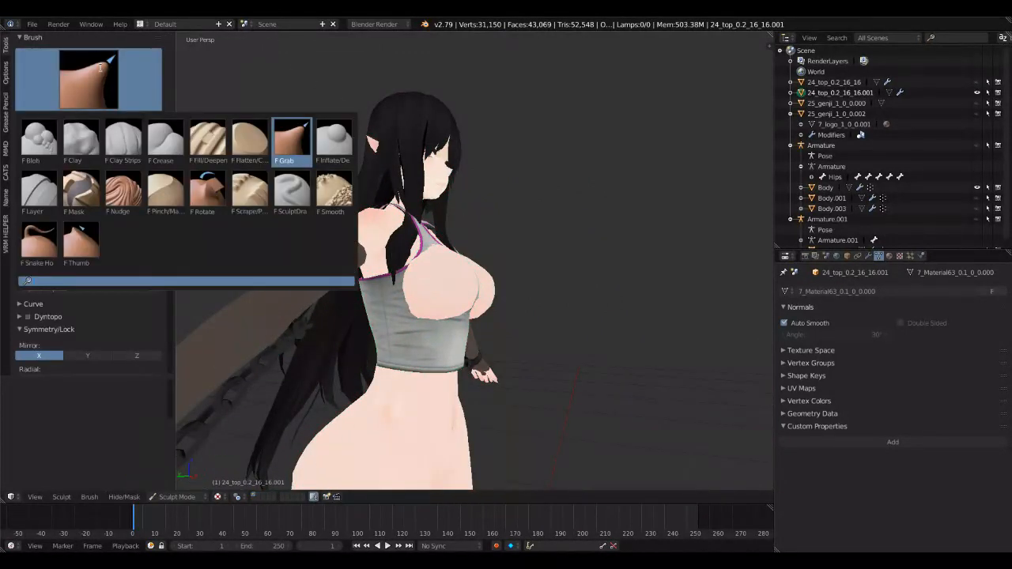
{"action": "left_click", "coordinate": [295, 140]}
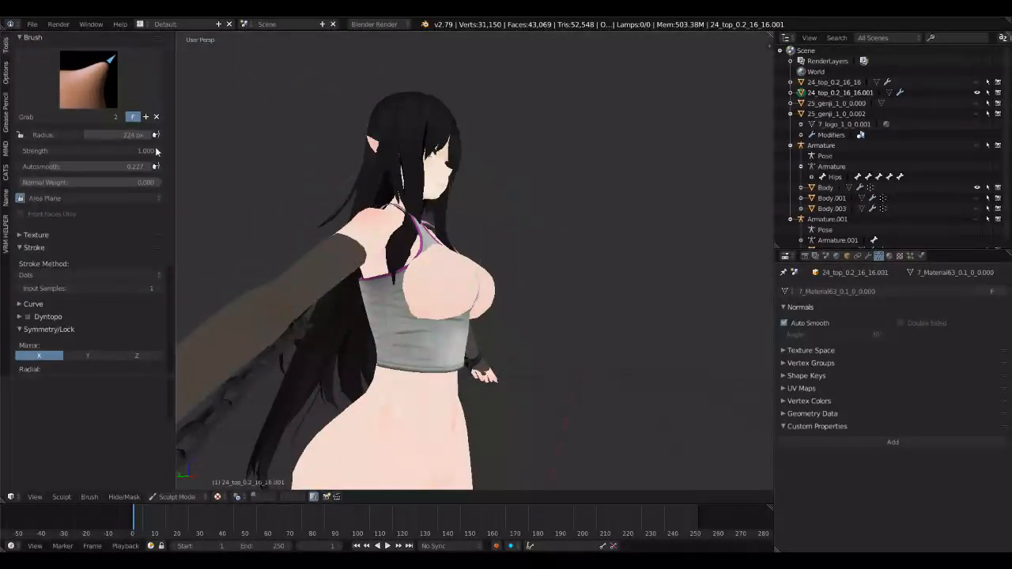
Step: Pull the front of the top forward over the chest with the Grab brush, using X mirror symmetry
{"action": "middle_click_drag", "start_coordinate": [387, 247], "coordinate": [416, 273]}
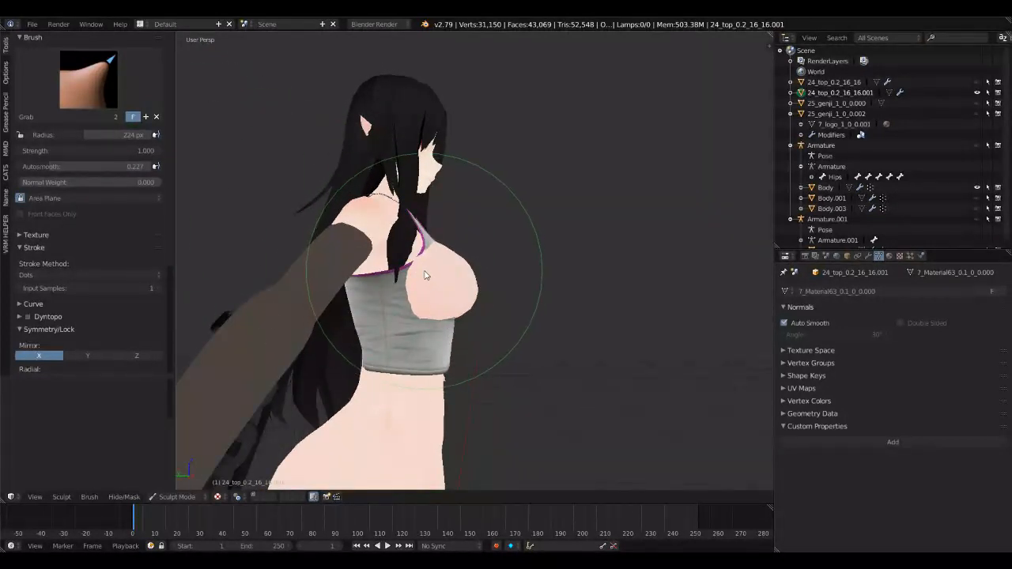
{"action": "middle_click_drag", "start_coordinate": [414, 267], "coordinate": [370, 265]}
{"action": "scroll", "coordinate": [53, 346], "scroll_direction": "down", "scroll_amount": 2}
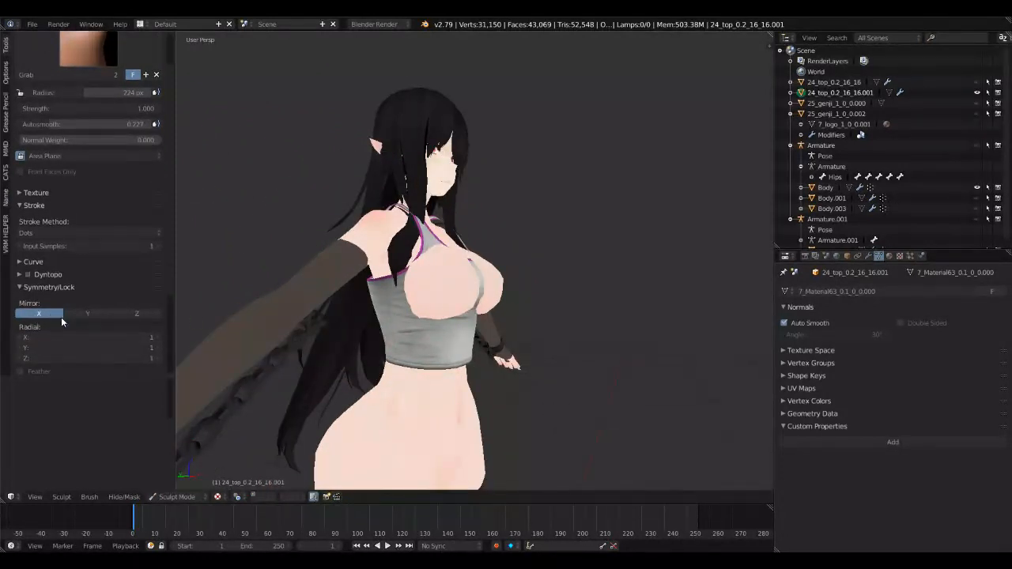
{"action": "mouse_move", "coordinate": [244, 306]}
{"action": "middle_mouse_down"}
{"action": "mouse_move", "coordinate": [411, 303]}
{"action": "mouse_move", "coordinate": [451, 324]}
{"action": "mouse_move", "coordinate": [337, 303]}
{"action": "mouse_move", "coordinate": [495, 318]}
{"action": "mouse_move", "coordinate": [509, 340]}
{"action": "middle_mouse_up"}
{"action": "left_click_drag", "start_coordinate": [496, 340], "coordinate": [494, 341]}
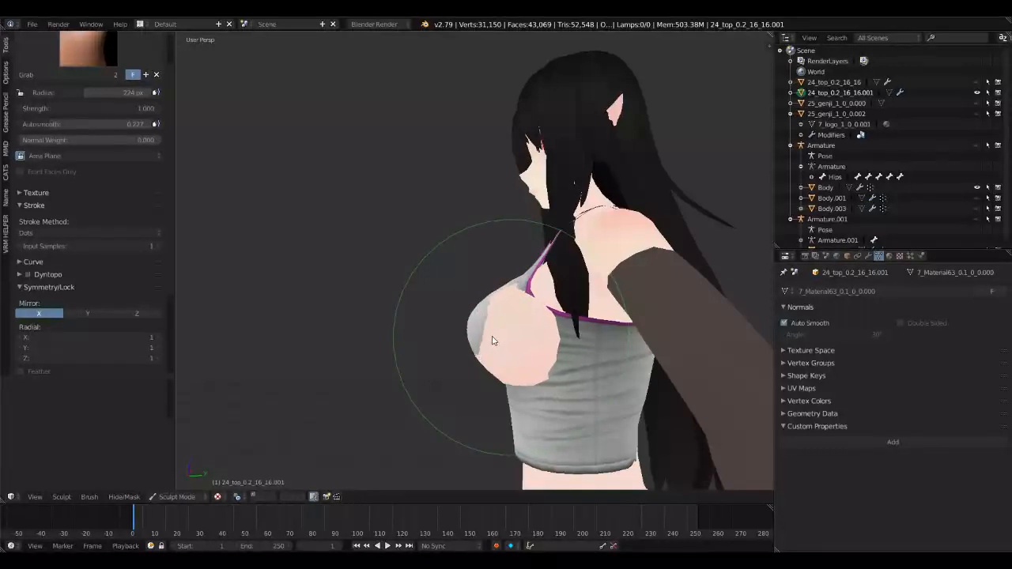
{"action": "middle_click_drag", "start_coordinate": [492, 340], "coordinate": [616, 344]}
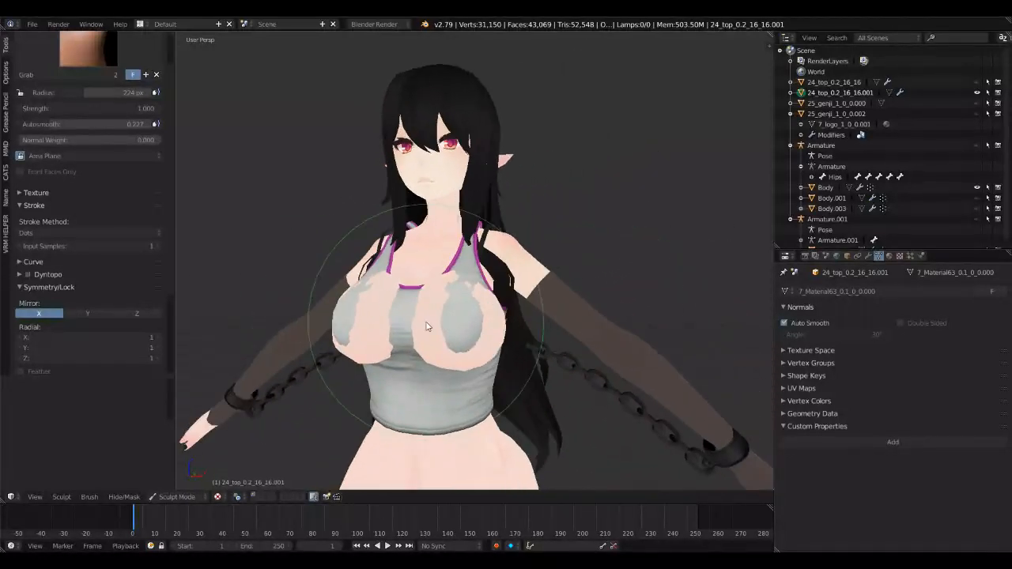
Step: Pull the outer sides and underside of the top's chest area outward over the body with the Grab brush
{"action": "scroll", "coordinate": [428, 326], "scroll_direction": "up", "scroll_amount": 2}
{"action": "left_click_drag", "start_coordinate": [493, 348], "coordinate": [510, 355]}
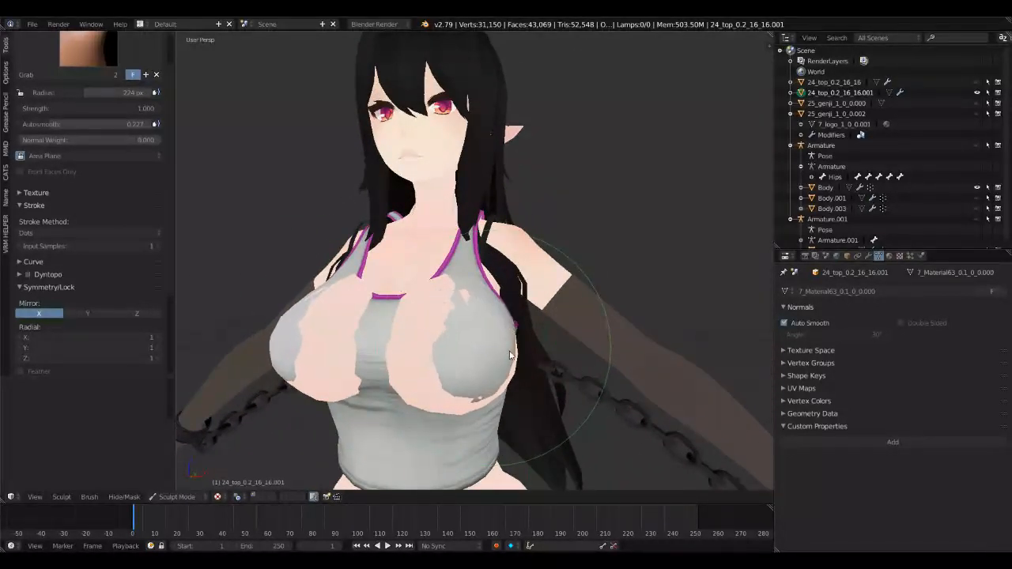
{"action": "middle_click_drag", "start_coordinate": [510, 355], "coordinate": [454, 332]}
{"action": "left_click_drag", "start_coordinate": [543, 408], "coordinate": [549, 408]}
{"action": "middle_click_drag", "start_coordinate": [549, 408], "coordinate": [517, 385]}
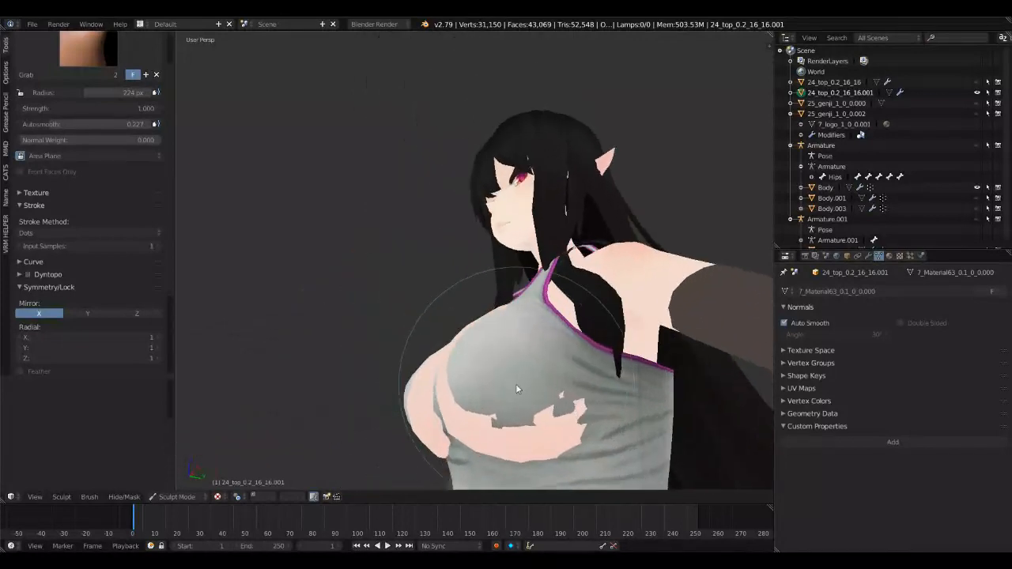
{"action": "middle_click_drag", "start_coordinate": [498, 430], "coordinate": [488, 371], "text": "shift"}
Step: Pull the top's upper chest and underbust areas outward with the Grab brush to cover the exposed skin, undoing the last small stroke
{"action": "scroll", "coordinate": [487, 369], "scroll_direction": "down", "scroll_amount": 3}
{"action": "left_click_drag", "start_coordinate": [476, 296], "coordinate": [473, 304]}
{"action": "mouse_move", "coordinate": [473, 304]}
{"action": "middle_mouse_down"}
{"action": "mouse_move", "coordinate": [542, 332]}
{"action": "mouse_move", "coordinate": [484, 294]}
{"action": "mouse_move", "coordinate": [477, 388]}
{"action": "middle_mouse_up"}
{"action": "left_click_drag", "start_coordinate": [445, 287], "coordinate": [445, 287]}
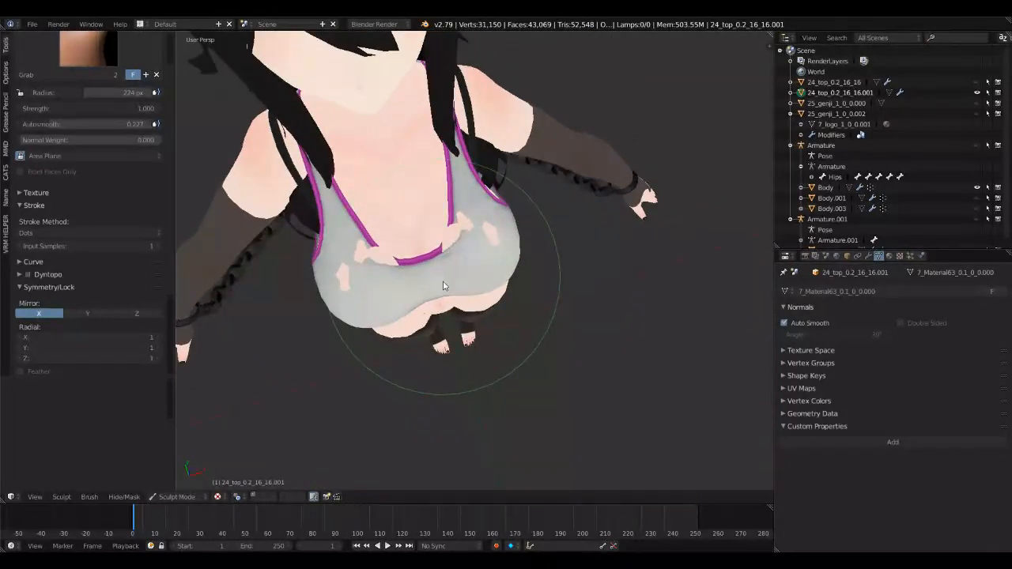
{"action": "middle_click_drag", "start_coordinate": [442, 285], "coordinate": [452, 230]}
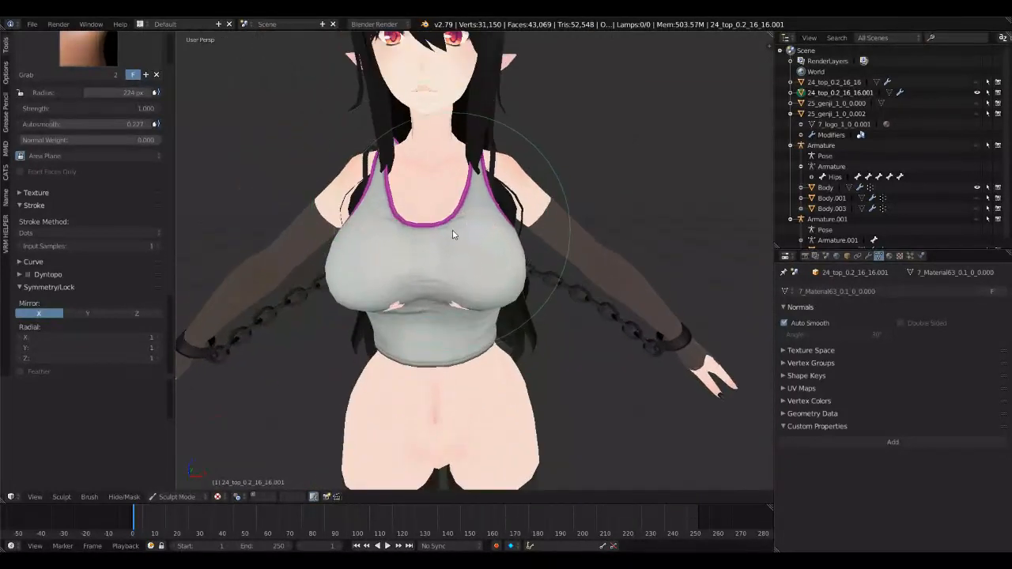
{"action": "mouse_move", "coordinate": [460, 305]}
{"action": "middle_mouse_down"}
{"action": "mouse_move", "coordinate": [355, 298]}
{"action": "mouse_move", "coordinate": [559, 306]}
{"action": "mouse_move", "coordinate": [499, 312]}
{"action": "mouse_move", "coordinate": [492, 262]}
{"action": "mouse_move", "coordinate": [530, 264]}
{"action": "mouse_move", "coordinate": [533, 286]}
{"action": "mouse_move", "coordinate": [605, 182]}
{"action": "mouse_move", "coordinate": [516, 308]}
{"action": "mouse_move", "coordinate": [432, 315]}
{"action": "mouse_move", "coordinate": [412, 296]}
{"action": "mouse_move", "coordinate": [402, 314]}
{"action": "middle_mouse_up"}
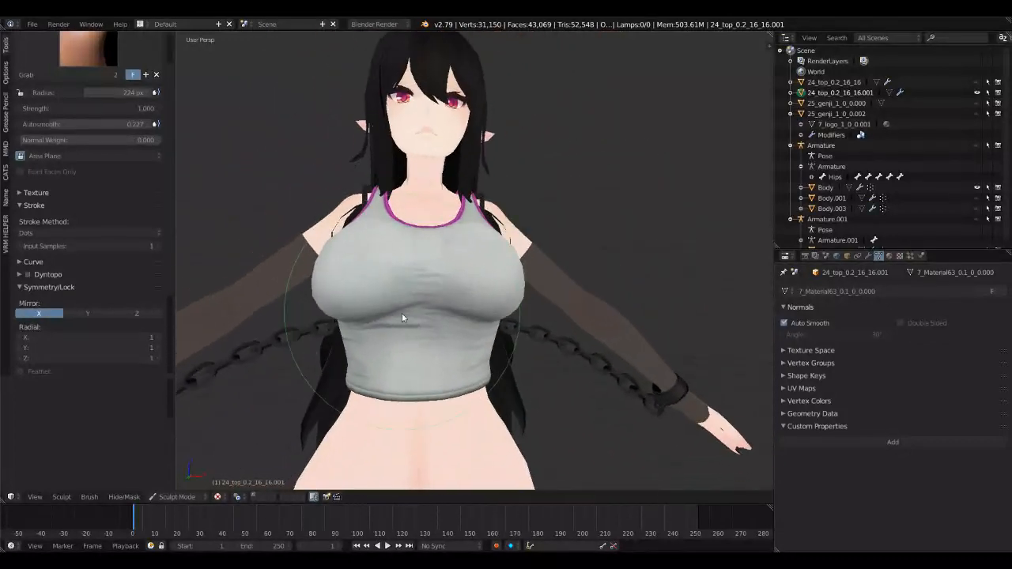
{"action": "left_click_drag", "start_coordinate": [364, 315], "coordinate": [365, 310]}
{"action": "key", "text": "ctrl+z"}
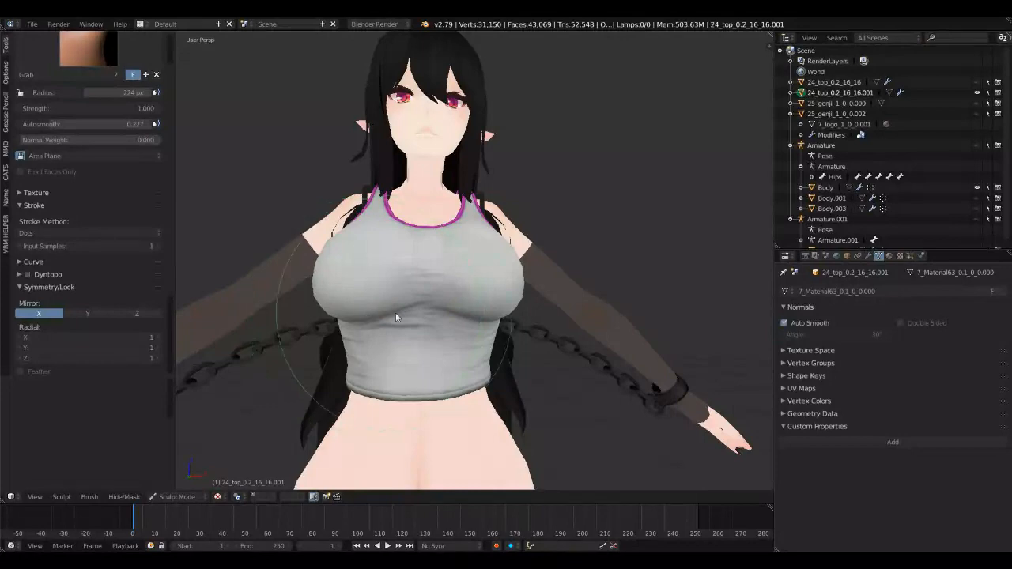
Step: Reshape the top's shoulder straps with the Grab brush so they sit against the shoulders
{"action": "mouse_move", "coordinate": [420, 310]}
{"action": "middle_mouse_down"}
{"action": "mouse_move", "coordinate": [429, 318]}
{"action": "mouse_move", "coordinate": [546, 302]}
{"action": "mouse_move", "coordinate": [471, 308]}
{"action": "mouse_move", "coordinate": [454, 212]}
{"action": "mouse_move", "coordinate": [497, 253]}
{"action": "mouse_move", "coordinate": [506, 306]}
{"action": "mouse_move", "coordinate": [400, 178]}
{"action": "middle_mouse_up"}
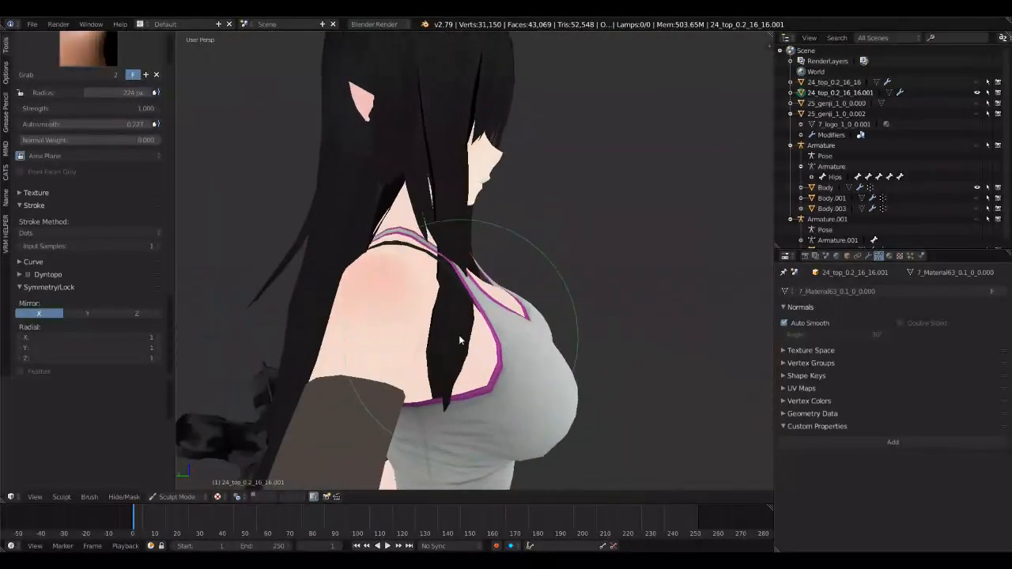
{"action": "left_click_drag", "start_coordinate": [411, 246], "coordinate": [395, 252]}
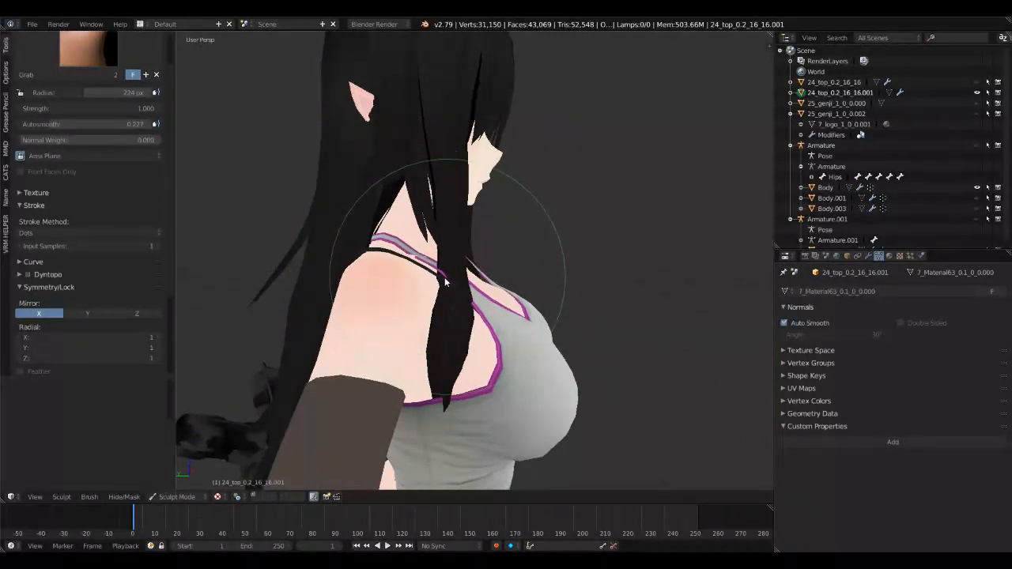
{"action": "middle_click_drag", "start_coordinate": [448, 281], "coordinate": [450, 170]}
{"action": "middle_click_drag", "start_coordinate": [540, 319], "coordinate": [540, 283]}
{"action": "left_click_drag", "start_coordinate": [540, 283], "coordinate": [545, 285]}
Step: Adjust the top's side and rear edge beneath the armpit, enlarging the Grab brush radius to 319 px
{"action": "middle_click_drag", "start_coordinate": [545, 285], "coordinate": [396, 314]}
{"action": "scroll", "coordinate": [470, 263], "scroll_direction": "up", "scroll_amount": 3}
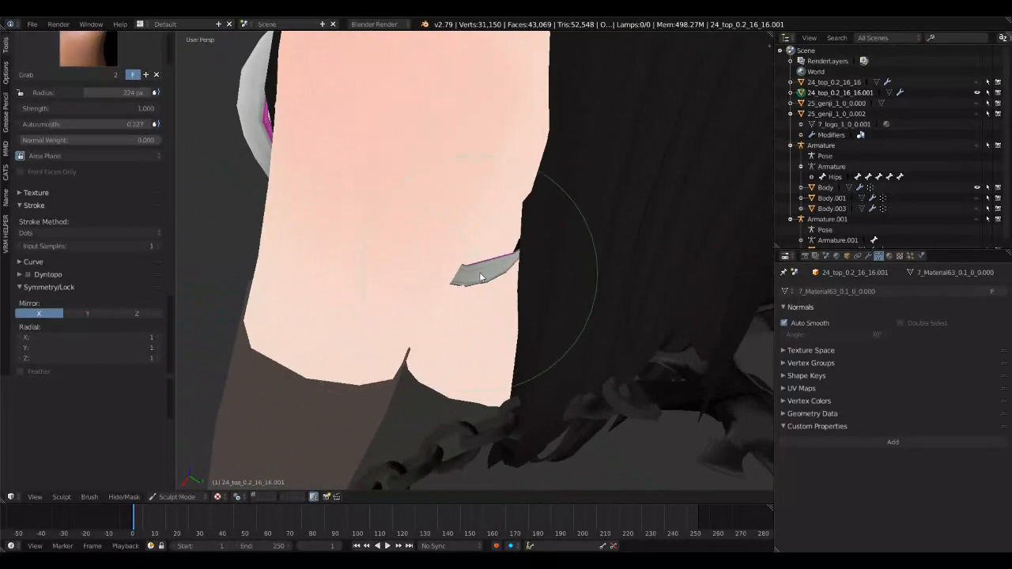
{"action": "middle_click_drag", "start_coordinate": [479, 272], "coordinate": [480, 226]}
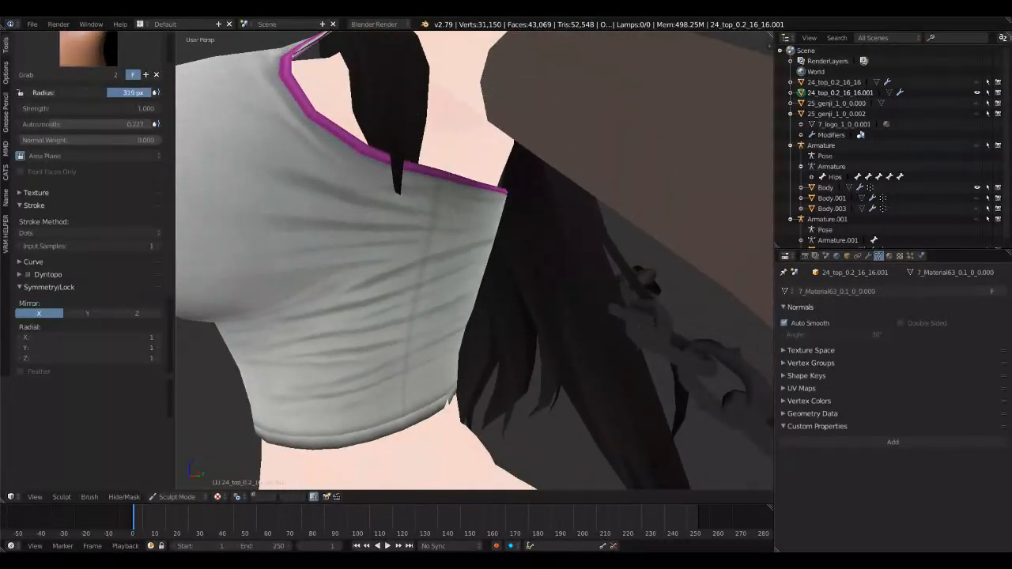
{"action": "middle_click_drag", "start_coordinate": [304, 140], "coordinate": [331, 167]}
{"action": "left_click_drag", "start_coordinate": [497, 222], "coordinate": [477, 219]}
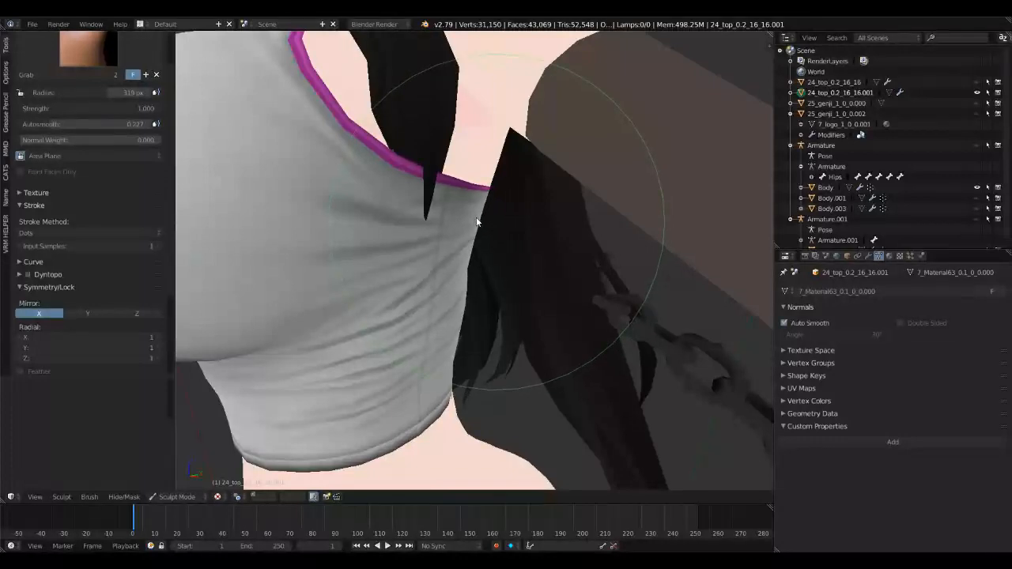
Step: Pull the top's fabric outward at the centre of the upper back to cover the exposed skin
{"action": "middle_click_drag", "start_coordinate": [474, 222], "coordinate": [403, 189]}
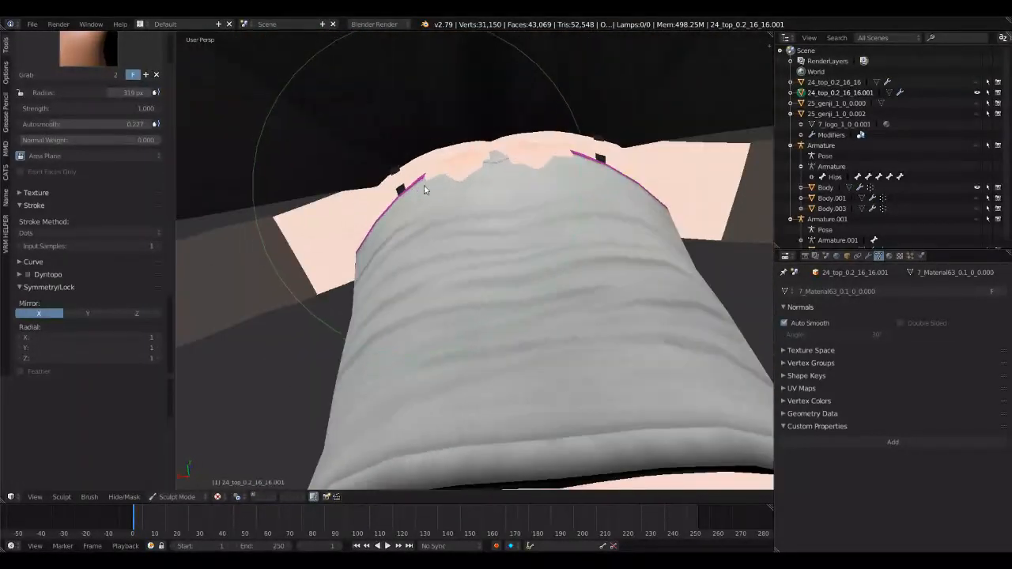
{"action": "mouse_move", "coordinate": [496, 174]}
{"action": "middle_mouse_down"}
{"action": "mouse_move", "coordinate": [494, 164]}
{"action": "mouse_move", "coordinate": [501, 184]}
{"action": "middle_mouse_up"}
{"action": "middle_click_drag", "start_coordinate": [522, 138], "coordinate": [499, 176]}
{"action": "left_click_drag", "start_coordinate": [499, 176], "coordinate": [506, 174]}
{"action": "left_click_drag", "start_coordinate": [511, 106], "coordinate": [517, 98]}
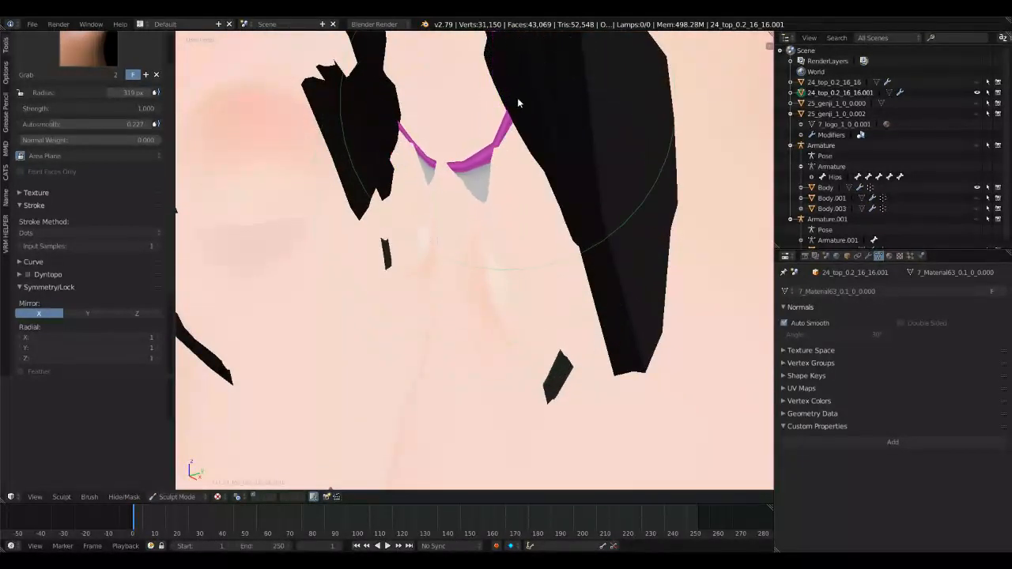
Step: Pull the sunken back section near the purple trim out of the body with the Grab brush
{"action": "left_click_drag", "start_coordinate": [479, 173], "coordinate": [477, 167]}
{"action": "middle_click_drag", "start_coordinate": [477, 167], "coordinate": [382, 135]}
{"action": "left_click_drag", "start_coordinate": [382, 135], "coordinate": [386, 142]}
{"action": "middle_click_drag", "start_coordinate": [382, 140], "coordinate": [318, 221]}
{"action": "mouse_move", "coordinate": [335, 204]}
{"action": "left_mouse_down"}
{"action": "mouse_move", "coordinate": [353, 203]}
{"action": "mouse_move", "coordinate": [340, 202]}
{"action": "left_mouse_up"}
Step: Nudge the sides of the top's waist with the Grab brush to follow the body and check the front fit
{"action": "mouse_move", "coordinate": [339, 205]}
{"action": "middle_mouse_down"}
{"action": "mouse_move", "coordinate": [430, 198]}
{"action": "mouse_move", "coordinate": [538, 210]}
{"action": "mouse_move", "coordinate": [447, 201]}
{"action": "middle_mouse_up"}
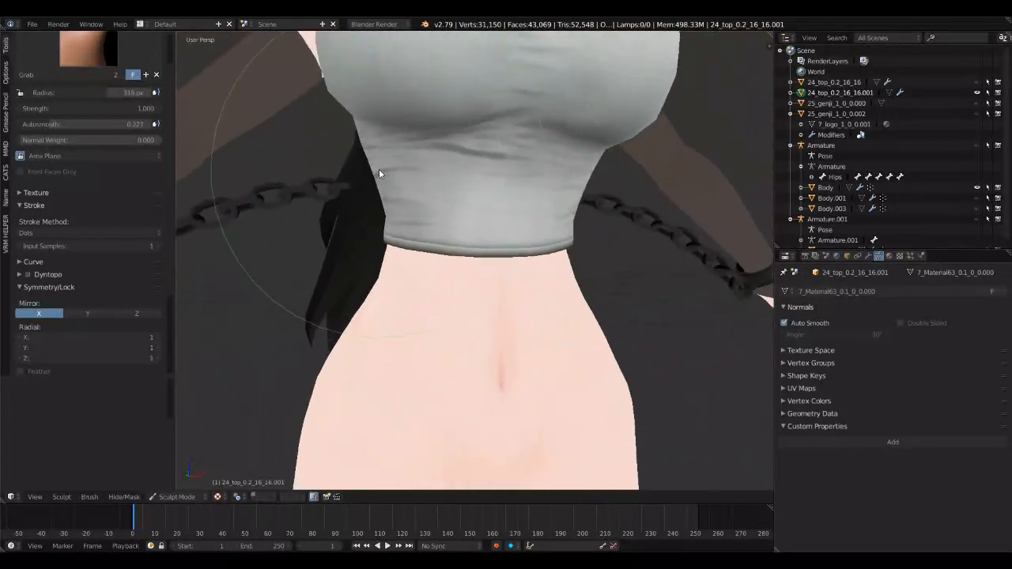
{"action": "left_click_drag", "start_coordinate": [379, 169], "coordinate": [378, 169]}
{"action": "scroll", "coordinate": [379, 170], "scroll_direction": "down", "scroll_amount": 4}
{"action": "middle_click_drag", "start_coordinate": [380, 172], "coordinate": [363, 333]}
{"action": "scroll", "coordinate": [427, 272], "scroll_direction": "up", "scroll_amount": 2}
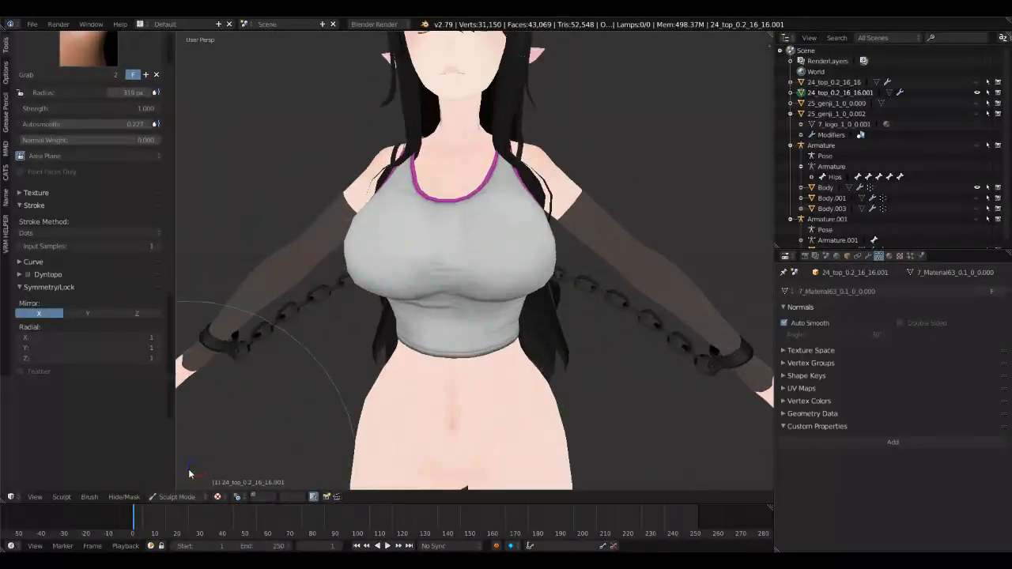
Step: Switch the top to Edit Mode and open the proportional editing options
{"action": "left_click", "coordinate": [177, 496]}
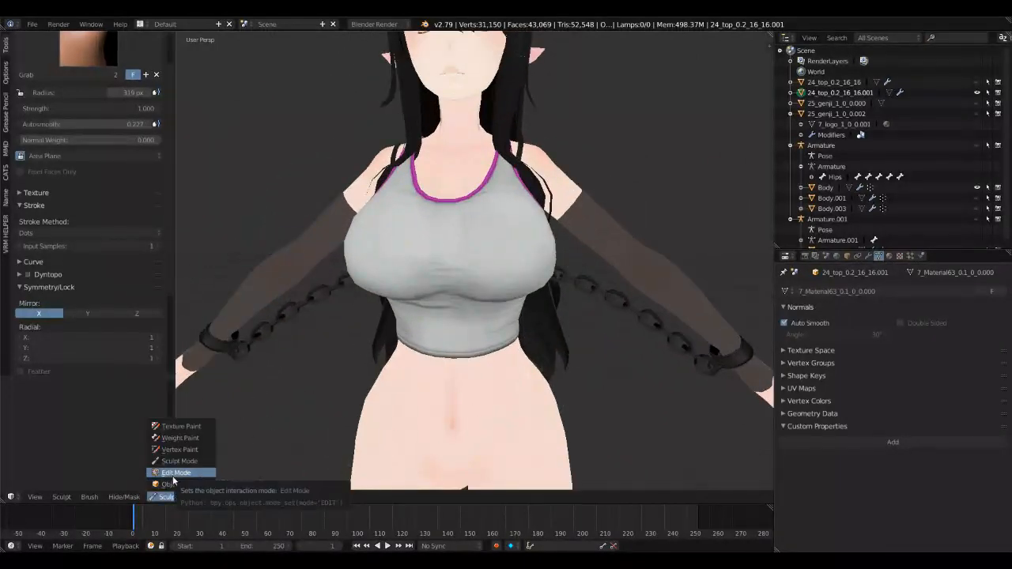
{"action": "left_click", "coordinate": [173, 476]}
{"action": "middle_click_drag", "start_coordinate": [366, 293], "coordinate": [491, 269]}
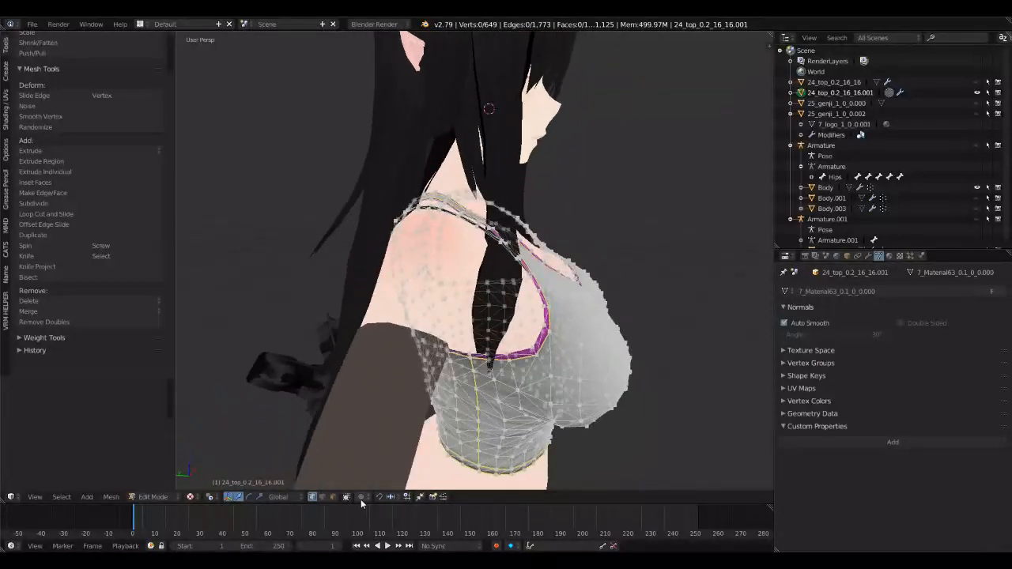
{"action": "left_click", "coordinate": [362, 496]}
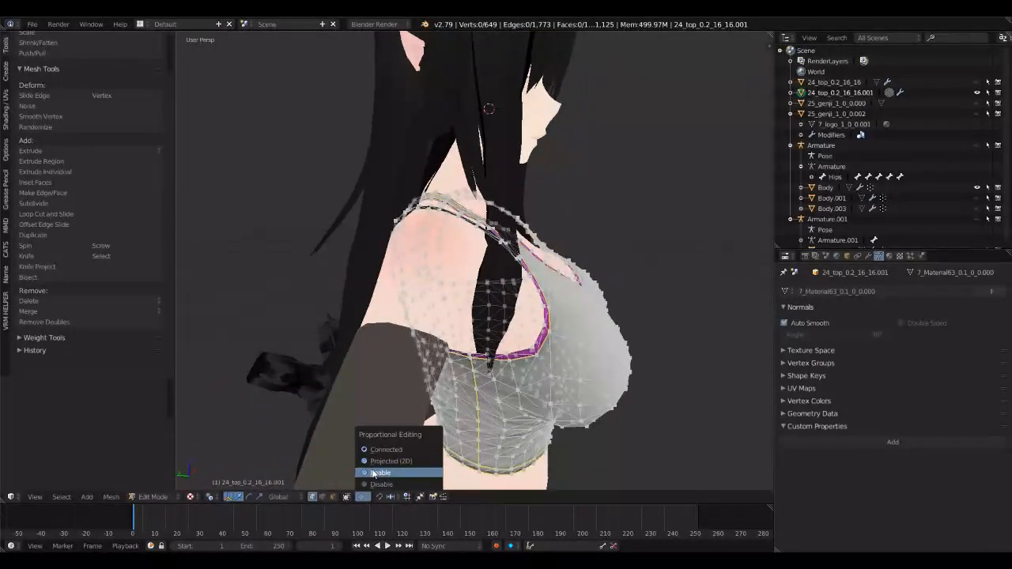
{"action": "left_click", "coordinate": [382, 472]}
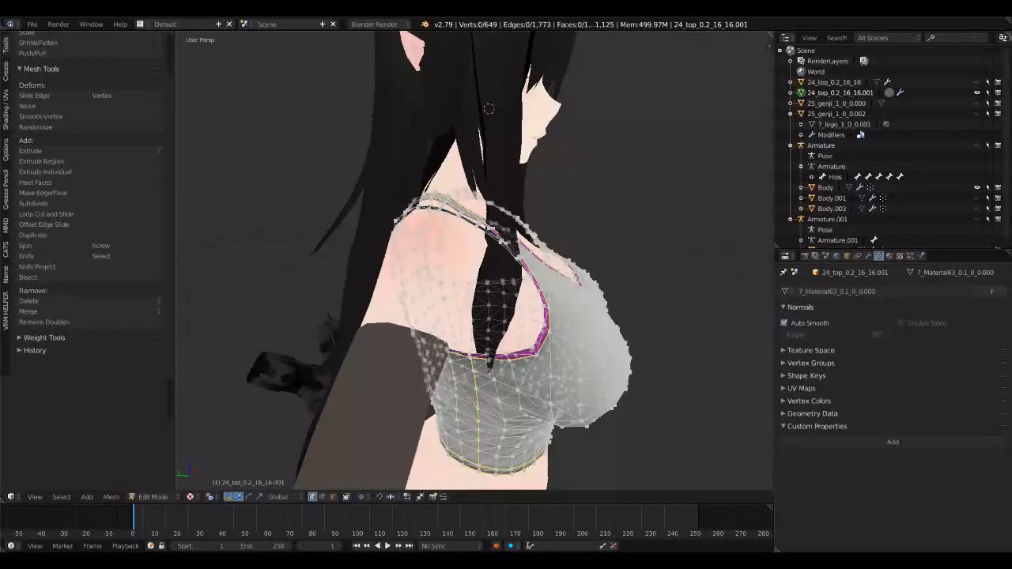
Step: Select a small group of vertices on one shoulder strap with circle select
{"action": "middle_click_drag", "start_coordinate": [519, 262], "coordinate": [487, 228]}
{"action": "scroll", "coordinate": [502, 249], "scroll_direction": "up", "scroll_amount": 2}
{"action": "scroll", "coordinate": [506, 246], "scroll_direction": "up", "scroll_amount": 3}
{"action": "key", "text": "c"}
{"action": "left_click", "coordinate": [529, 219]}
{"action": "right_click", "coordinate": [530, 219]}
{"action": "scroll", "coordinate": [442, 235], "scroll_direction": "down", "scroll_amount": 2}
{"action": "scroll", "coordinate": [442, 235], "scroll_direction": "down", "scroll_amount": 2}
{"action": "scroll", "coordinate": [475, 246], "scroll_direction": "down", "scroll_amount": 2}
{"action": "middle_click_drag", "start_coordinate": [458, 269], "coordinate": [757, 169]}
{"action": "scroll", "coordinate": [447, 225], "scroll_direction": "up", "scroll_amount": 1}
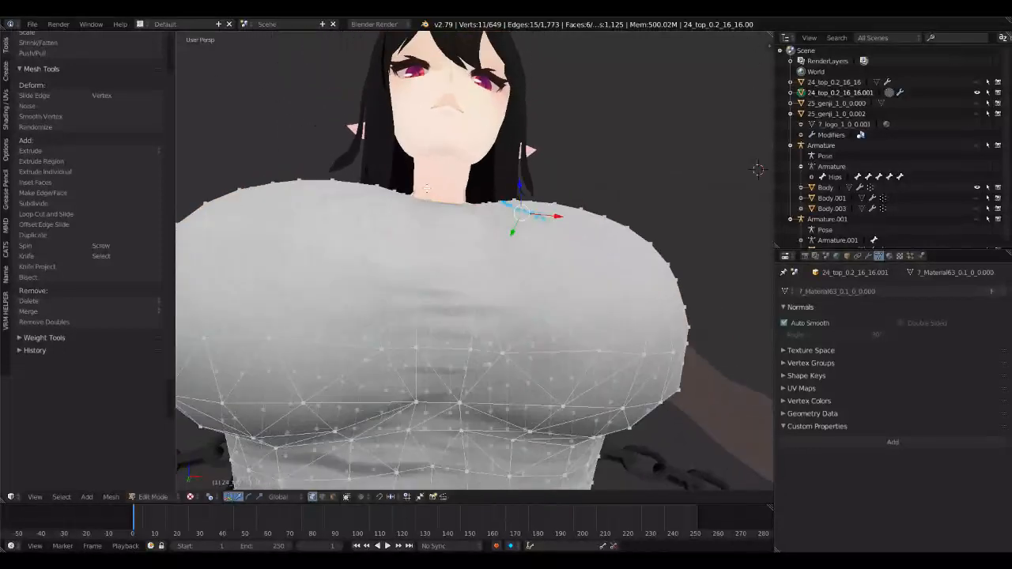
{"action": "middle_click_drag", "start_coordinate": [427, 188], "coordinate": [427, 172]}
{"action": "scroll", "coordinate": [427, 186], "scroll_direction": "down", "scroll_amount": 2}
{"action": "middle_click_drag", "start_coordinate": [426, 214], "coordinate": [423, 274]}
Step: Box-select the character's left half of the top in front view, invert the selection and delete the other half's vertices
{"action": "key", "text": "a"}
{"action": "key", "text": "a"}
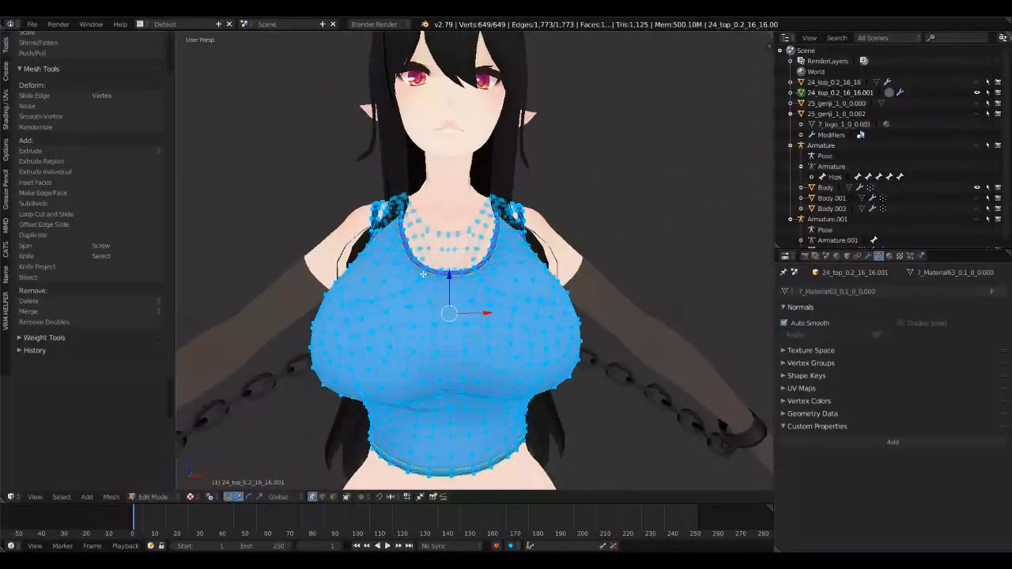
{"action": "key", "text": "KP_1"}
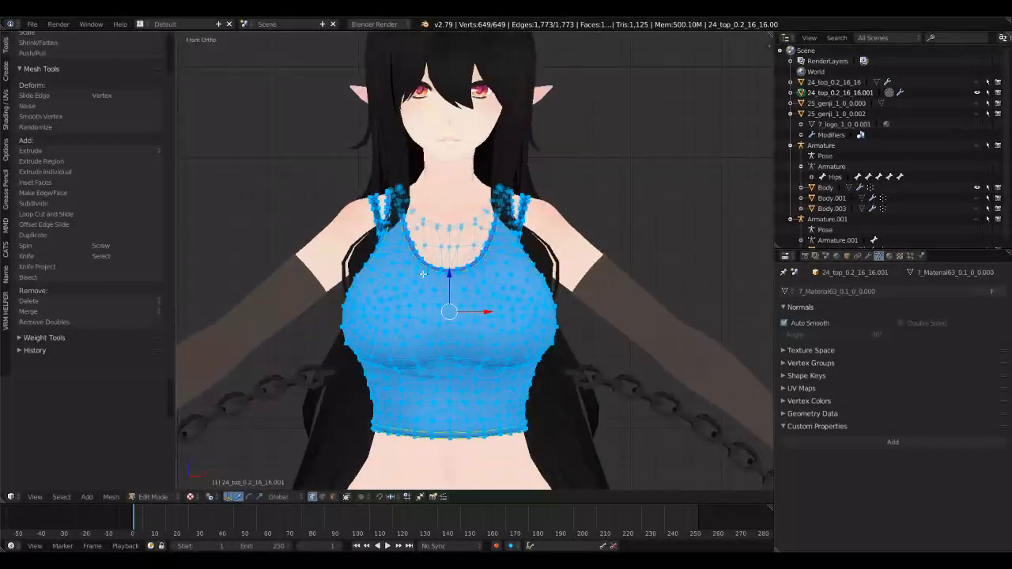
{"action": "scroll", "coordinate": [423, 274], "scroll_direction": "up", "scroll_amount": 1}
{"action": "key", "text": "b"}
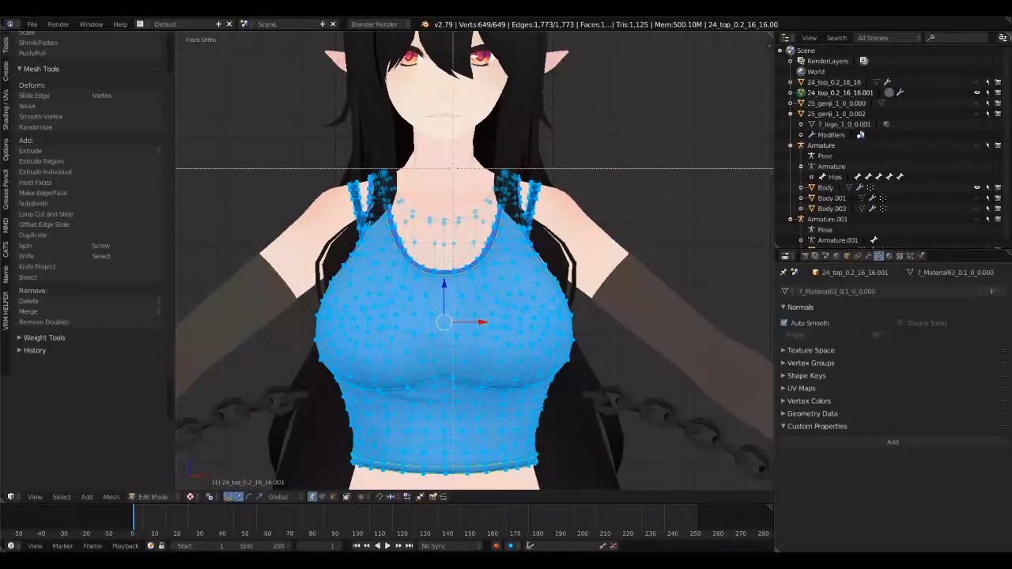
{"action": "key", "text": "Escape"}
{"action": "key", "text": "a"}
{"action": "key", "text": "b"}
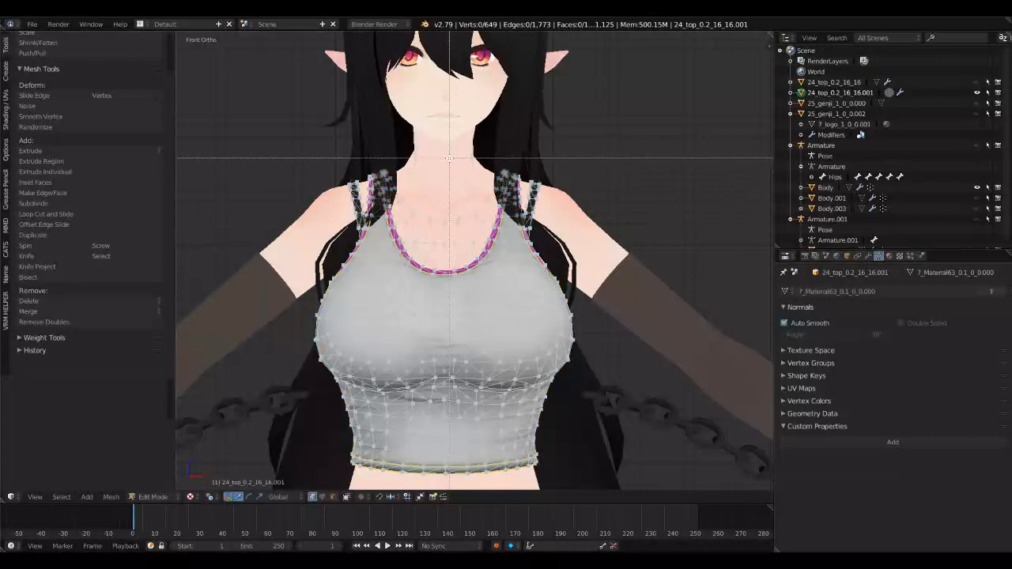
{"action": "left_click_drag", "start_coordinate": [450, 158], "coordinate": [598, 482]}
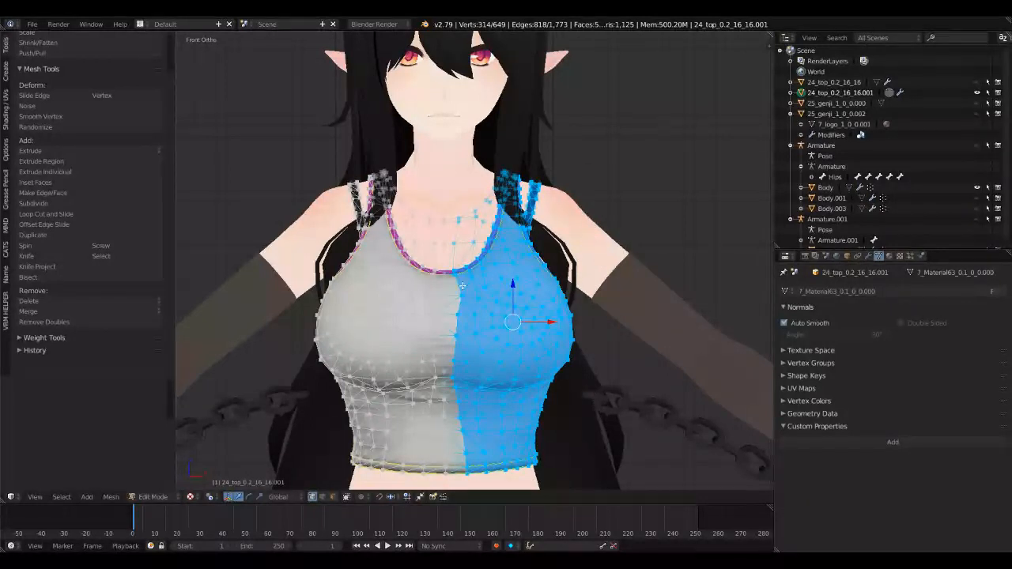
{"action": "key", "text": "ctrl+i"}
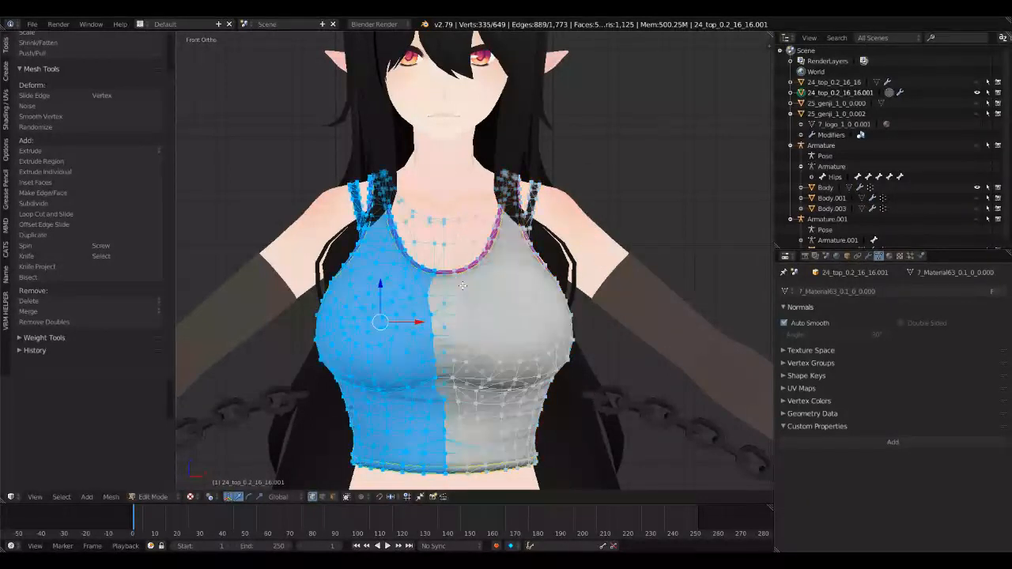
{"action": "key", "text": "x"}
{"action": "left_click", "coordinate": [462, 285]}
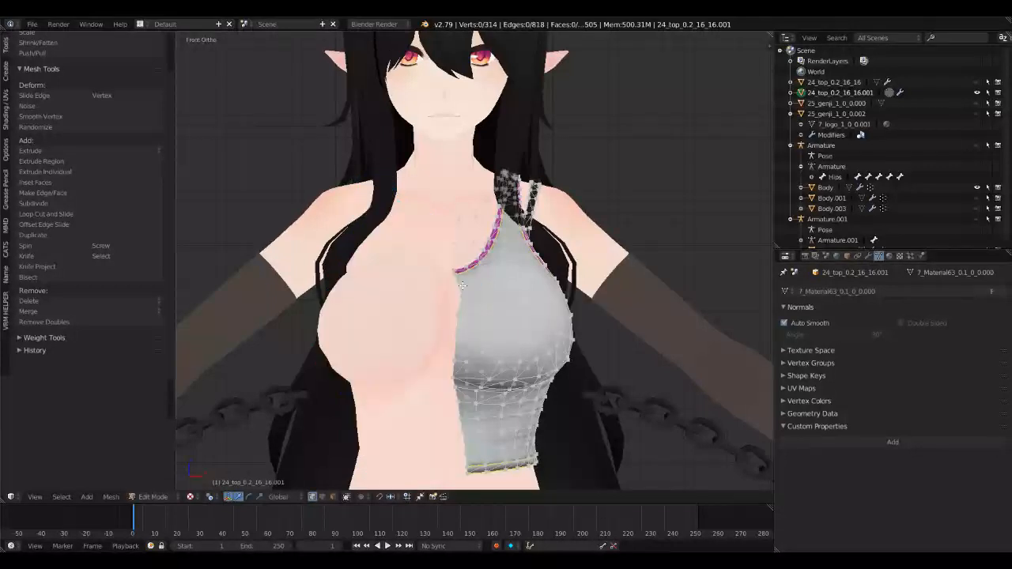
Step: Try replacing the half top's Armature modifier with a Mirror modifier on the X axis in Object Mode
{"action": "key", "text": "Tab"}
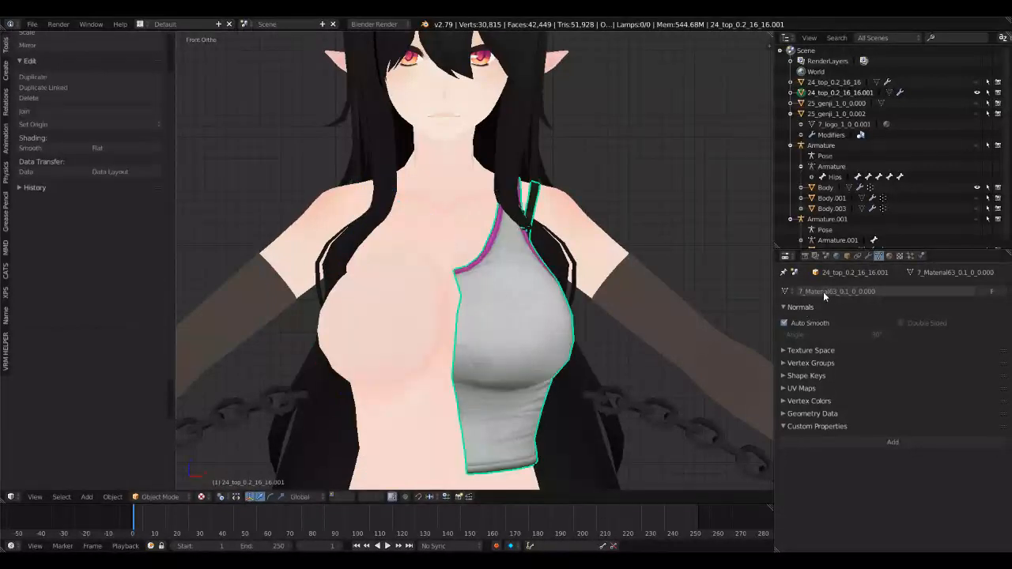
{"action": "left_click", "coordinate": [864, 257]}
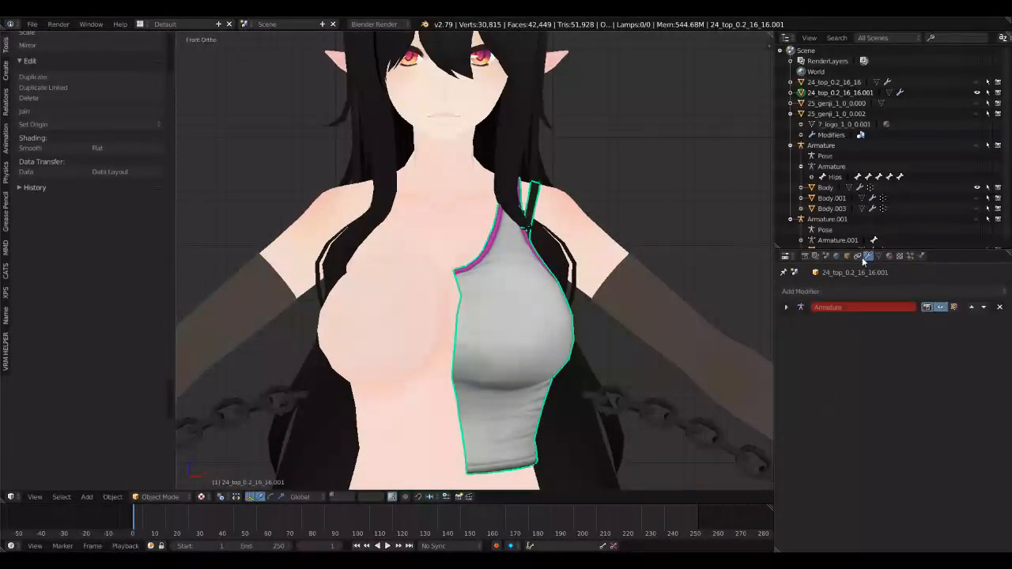
{"action": "left_click", "coordinate": [999, 307]}
{"action": "left_click", "coordinate": [822, 290]}
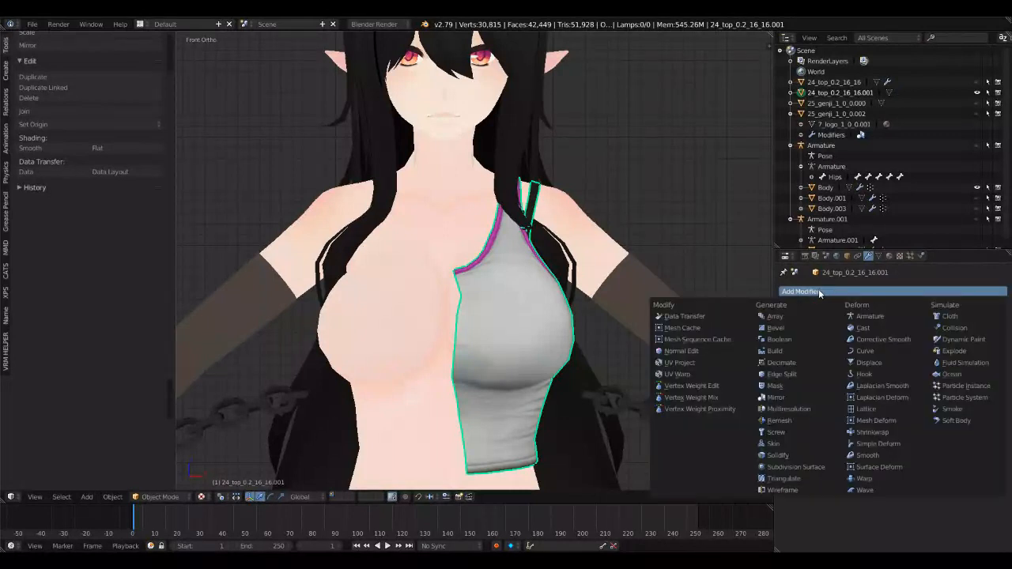
{"action": "left_click", "coordinate": [785, 397]}
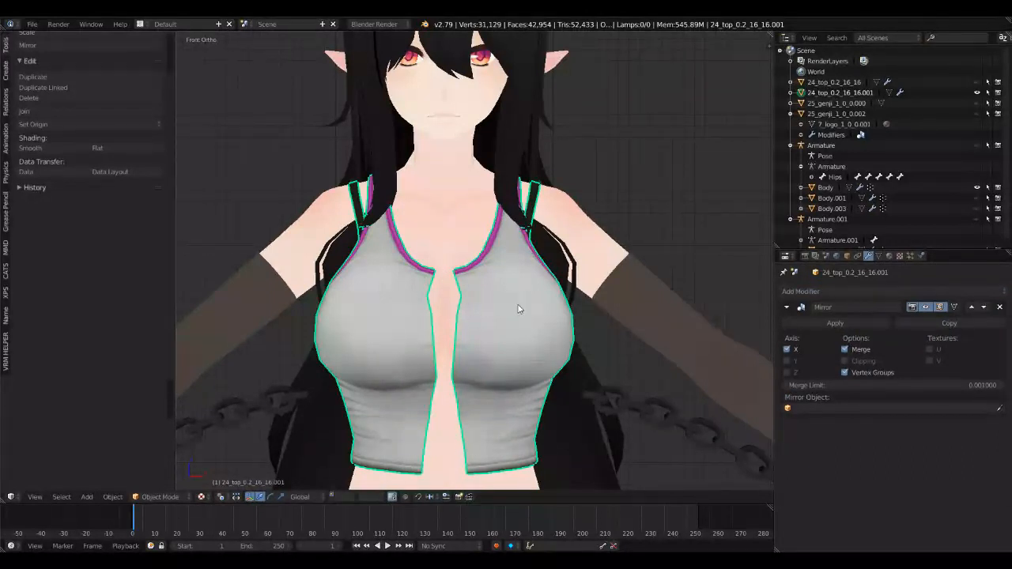
Step: Undo the Mirror modifier, the Armature modifier removal and the deletion of half the top
{"action": "key", "text": "ctrl+z"}
{"action": "key", "text": "ctrl+z"}
{"action": "key", "text": "ctrl+z"}
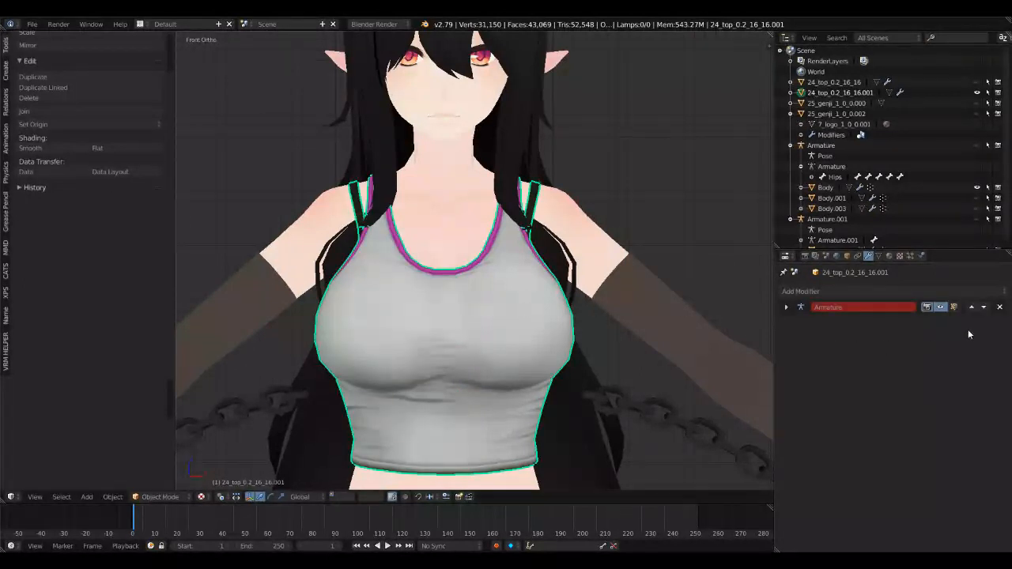
Step: Remove the Armature modifier from the complete top and leave the object in Object Mode
{"action": "left_click", "coordinate": [999, 308]}
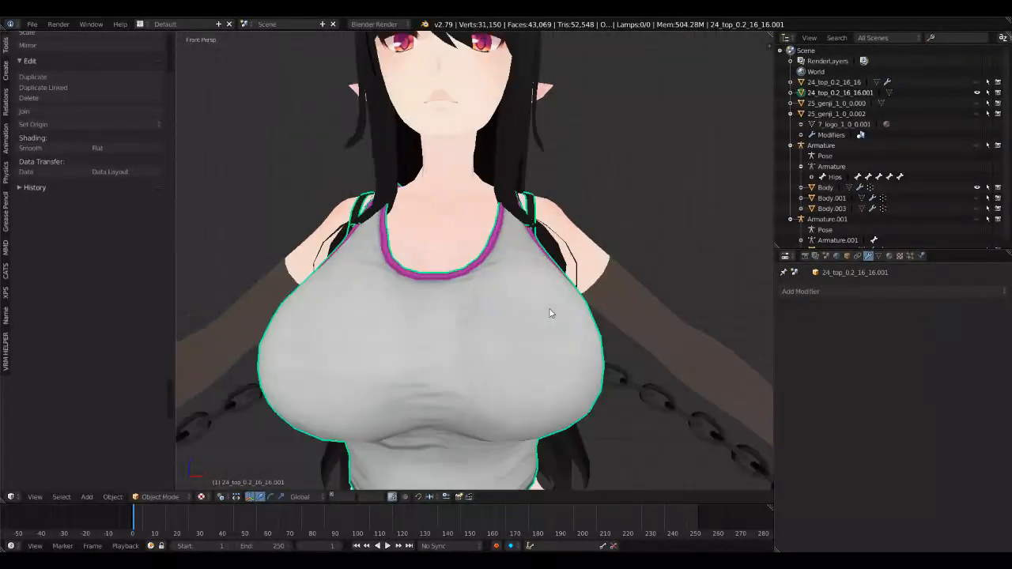
{"action": "key", "text": "Tab"}
{"action": "middle_click_drag", "start_coordinate": [552, 314], "coordinate": [442, 302]}
{"action": "key", "text": "a"}
{"action": "key", "text": "Tab"}
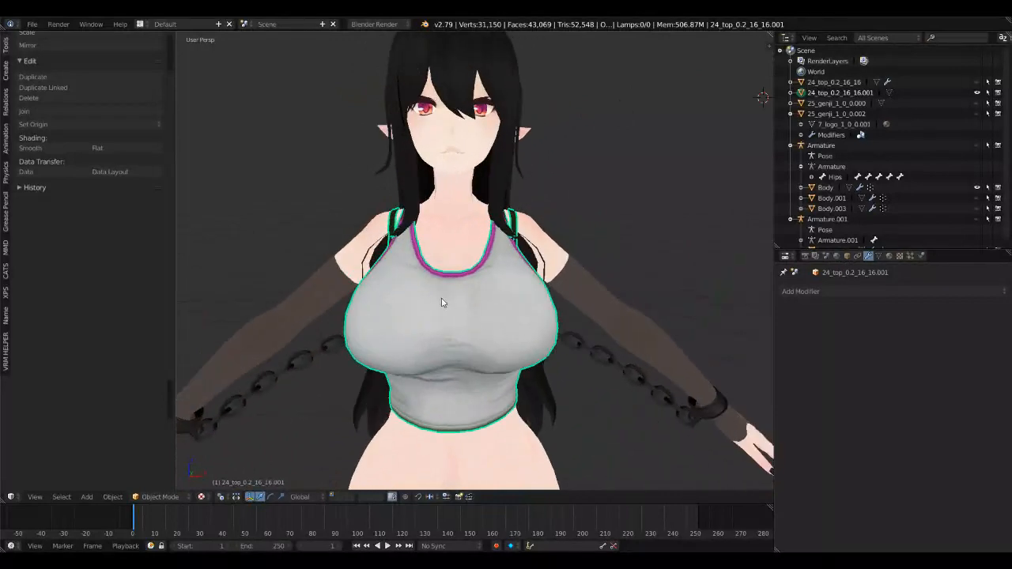
Step: Sculpt the side of the top with the Grab brush to cover the skin poking through, and return to Object Mode
{"action": "middle_click_drag", "start_coordinate": [443, 346], "coordinate": [506, 341]}
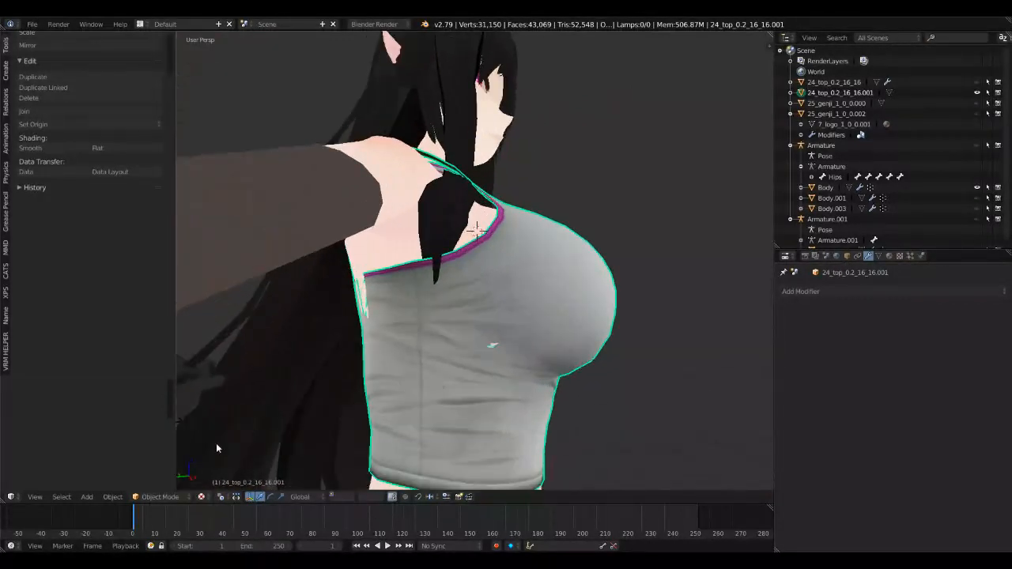
{"action": "left_click", "coordinate": [157, 497]}
{"action": "left_click", "coordinate": [169, 462]}
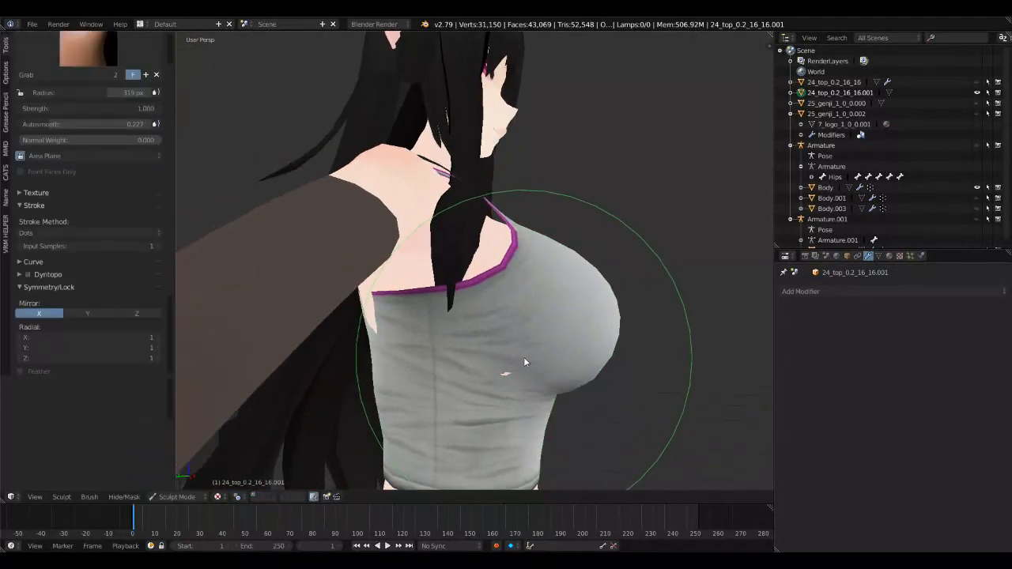
{"action": "mouse_move", "coordinate": [503, 356]}
{"action": "middle_mouse_down"}
{"action": "mouse_move", "coordinate": [473, 295]}
{"action": "mouse_move", "coordinate": [467, 246]}
{"action": "mouse_move", "coordinate": [377, 276]}
{"action": "mouse_move", "coordinate": [261, 213]}
{"action": "mouse_move", "coordinate": [743, 213]}
{"action": "mouse_move", "coordinate": [265, 321]}
{"action": "middle_mouse_up"}
{"action": "left_click", "coordinate": [175, 497]}
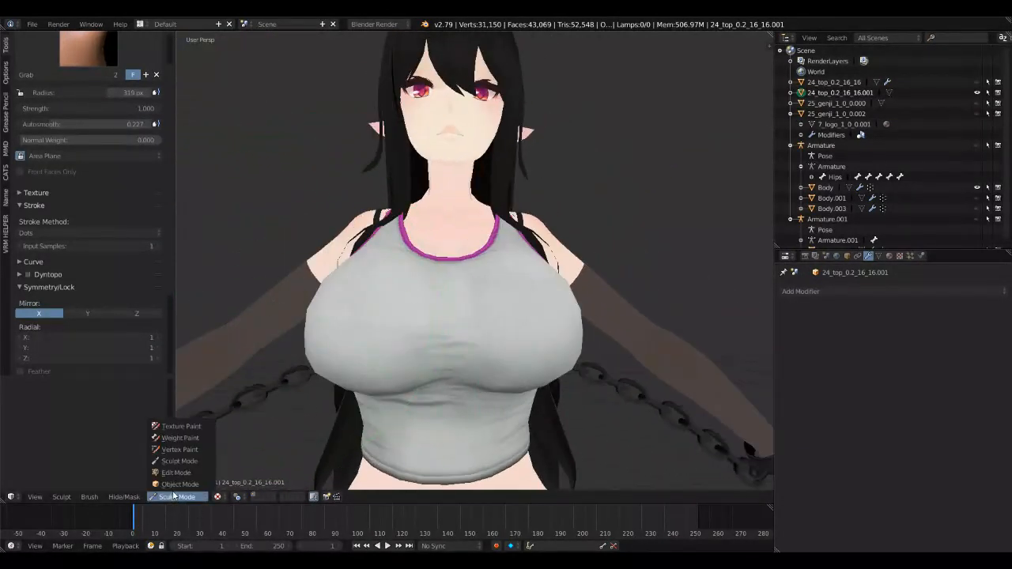
{"action": "left_click", "coordinate": [174, 483]}
{"action": "scroll", "coordinate": [420, 334], "scroll_direction": "down", "scroll_amount": 1}
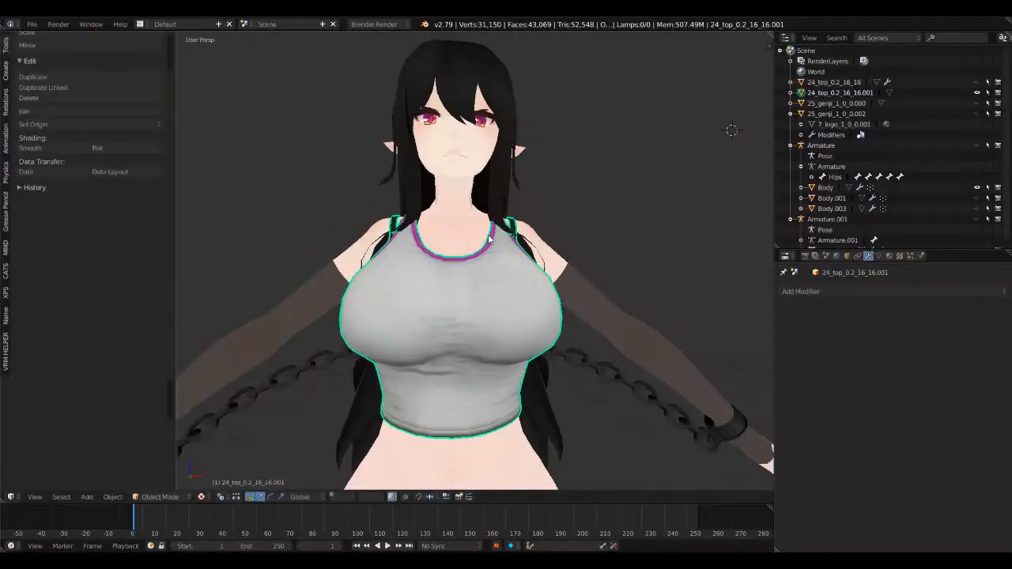
Step: Hide the character's hair object to expose the shoulders and the upper edges of the top
{"action": "right_click", "coordinate": [500, 187]}
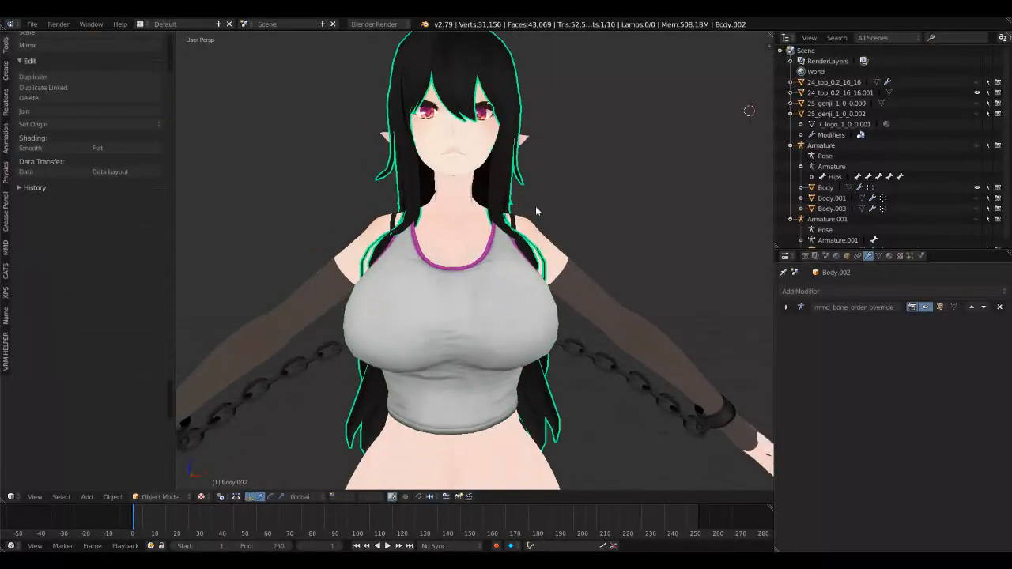
{"action": "key", "text": "Delete"}
{"action": "middle_click_drag", "start_coordinate": [537, 212], "coordinate": [522, 365]}
Step: Select all geometry assigned to the Skin.001 material on the Body mesh in Edit Mode
{"action": "right_click", "coordinate": [580, 340]}
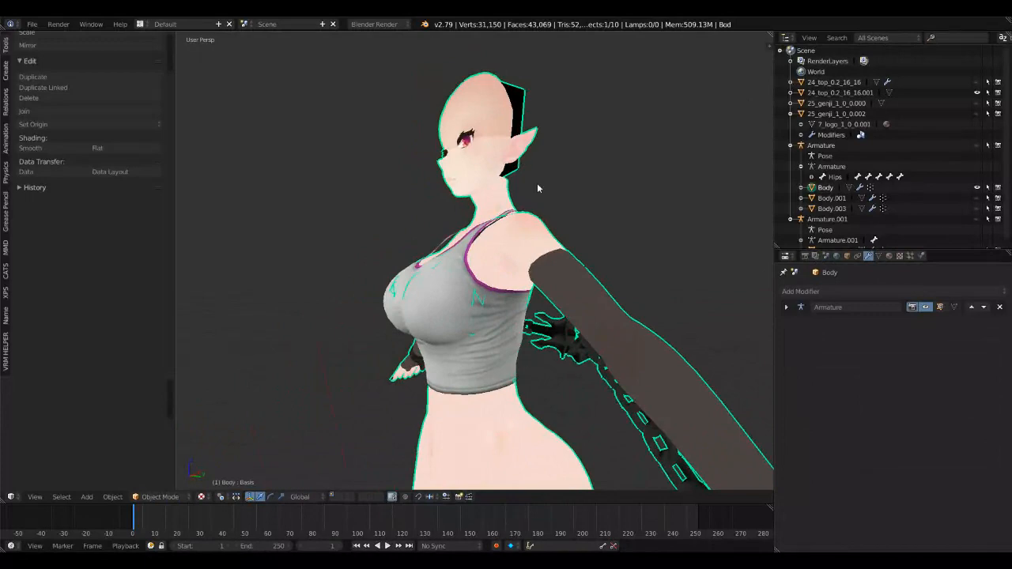
{"action": "middle_click_drag", "start_coordinate": [536, 188], "coordinate": [533, 253]}
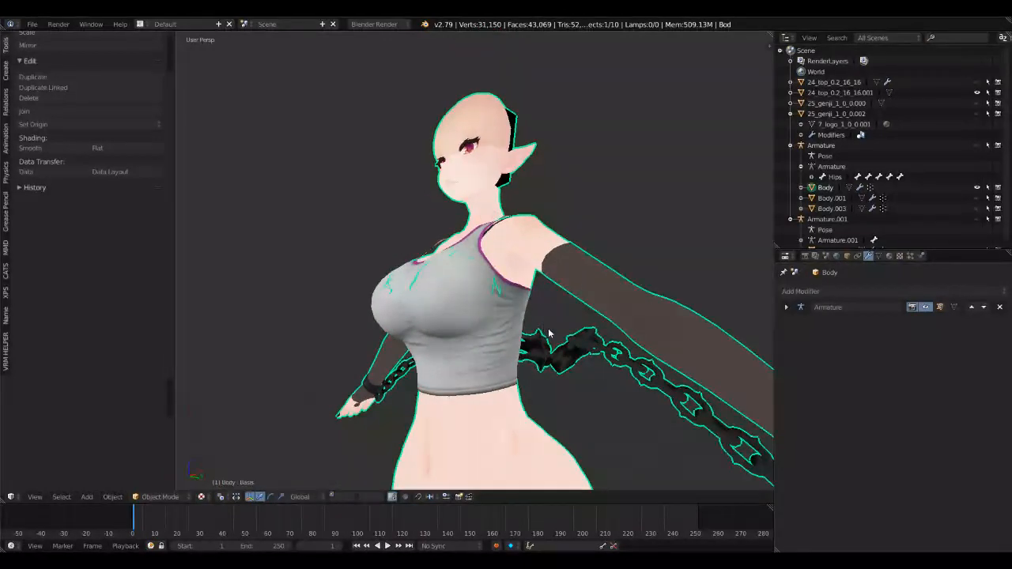
{"action": "middle_click_drag", "start_coordinate": [549, 334], "coordinate": [609, 366]}
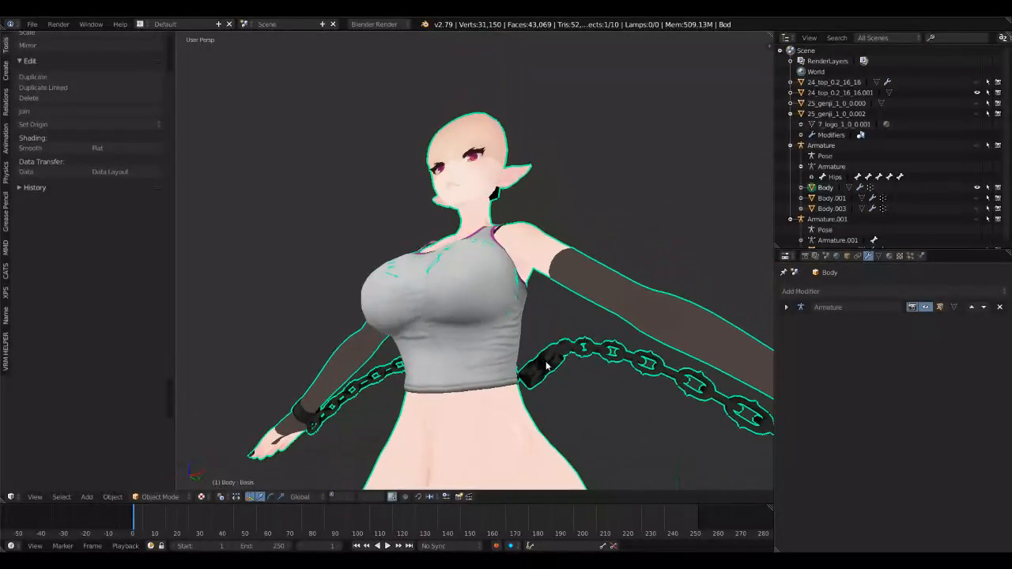
{"action": "middle_click_drag", "start_coordinate": [547, 365], "coordinate": [536, 339]}
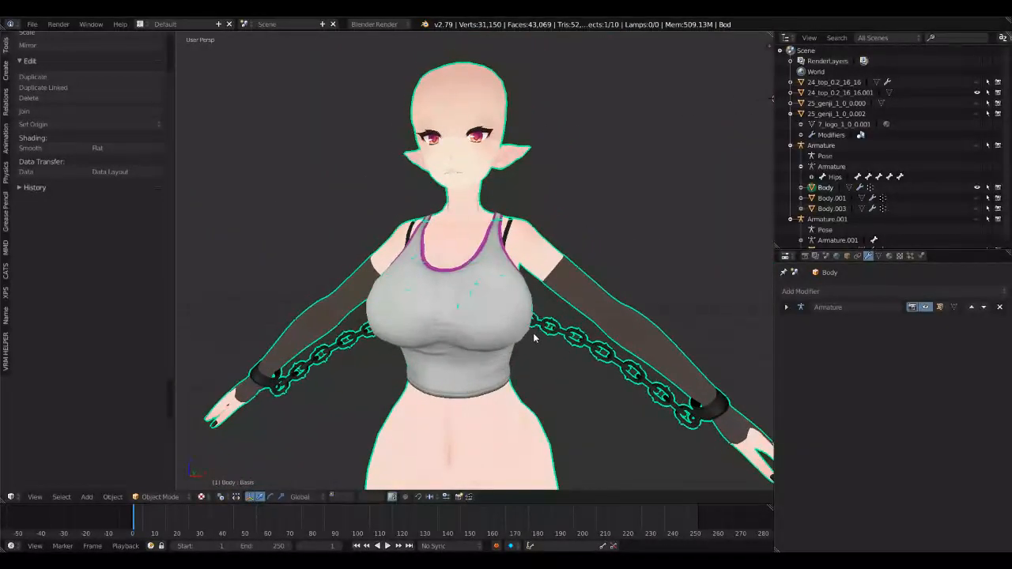
{"action": "left_click", "coordinate": [878, 257]}
{"action": "left_click", "coordinate": [889, 256]}
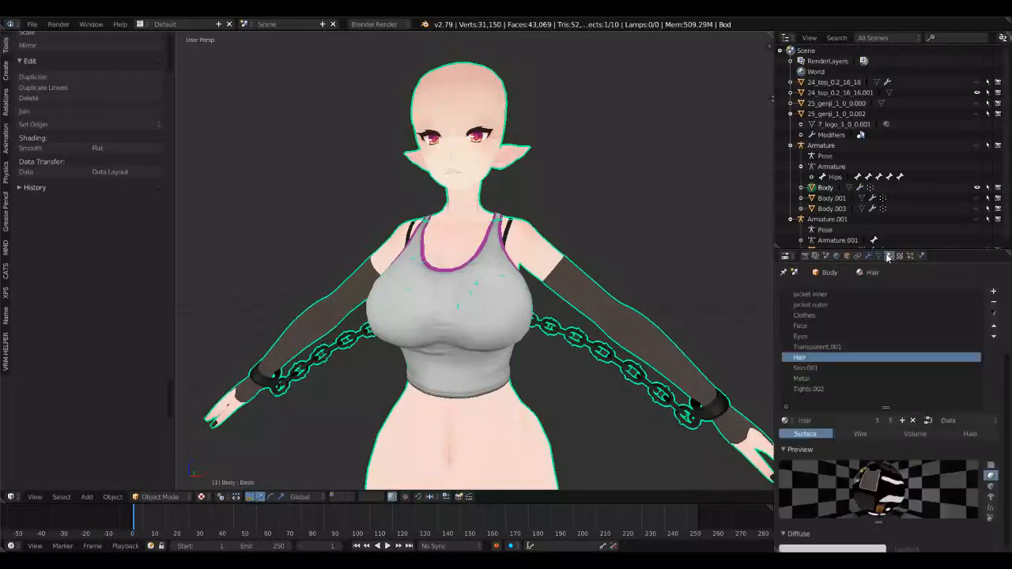
{"action": "left_click", "coordinate": [800, 368]}
{"action": "key", "text": "Tab"}
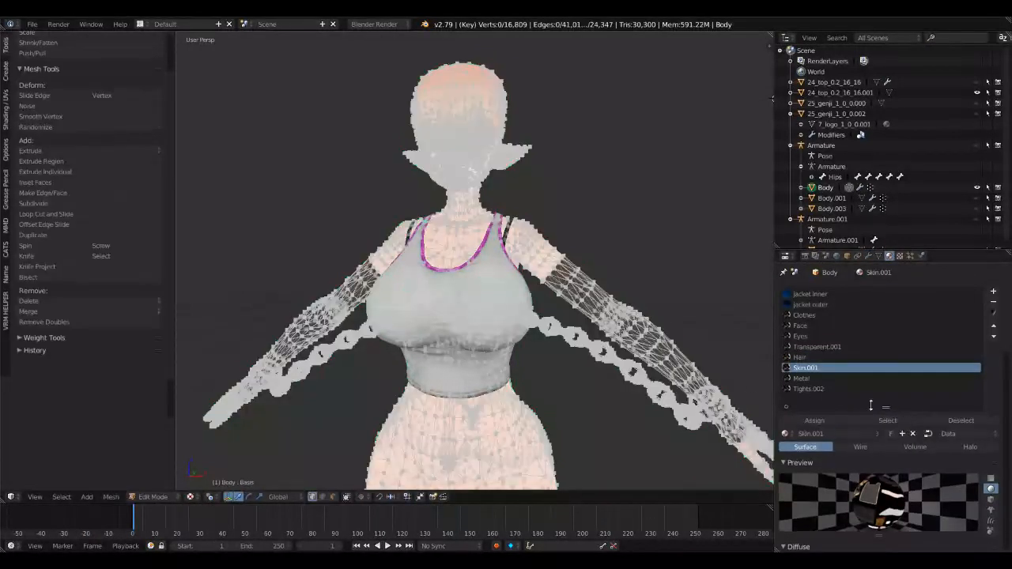
{"action": "left_click", "coordinate": [875, 420]}
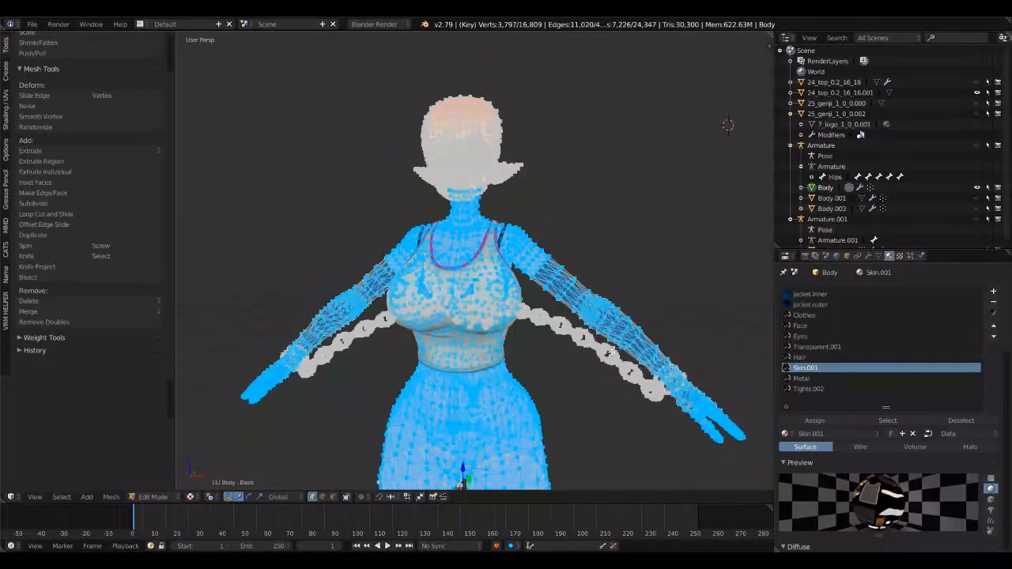
Step: Separate the selected skin geometry into its own object and hide the remaining Body object in Object Mode
{"action": "key", "text": "p"}
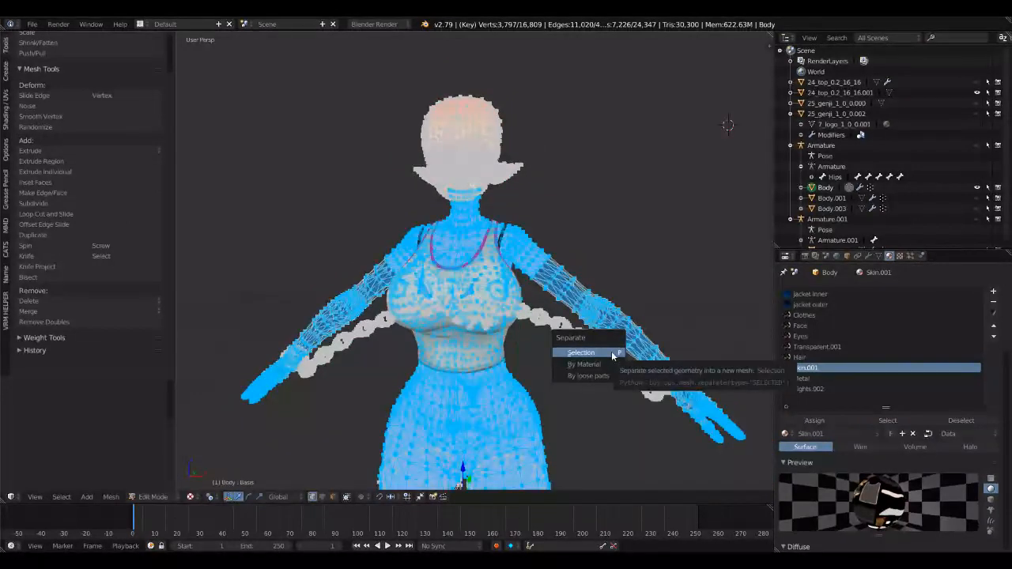
{"action": "left_click", "coordinate": [611, 352]}
{"action": "key", "text": "Tab"}
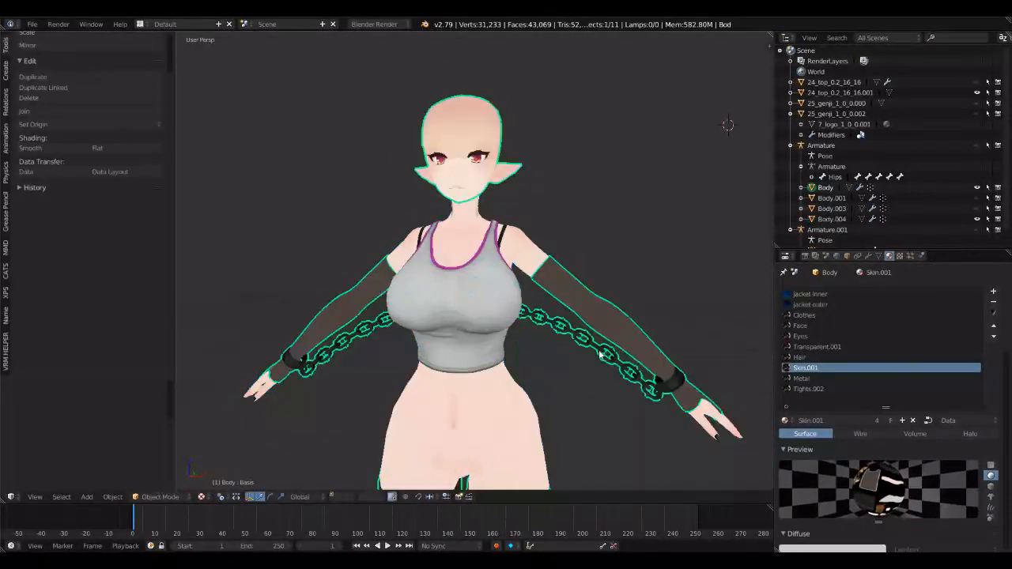
{"action": "key", "text": "h"}
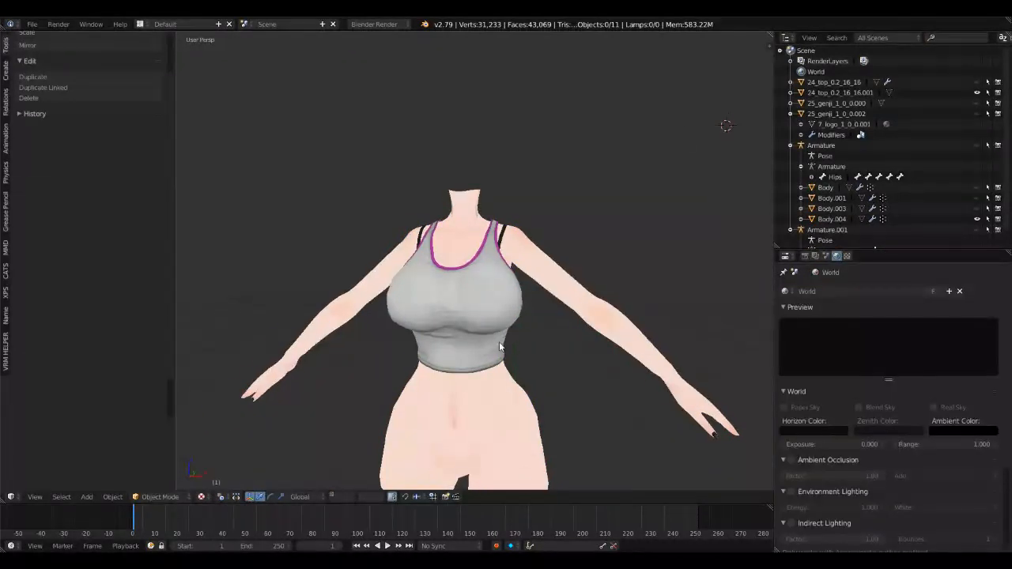
Step: Unhide the character's Armature and parent the tank top to it using Armature Deform With Empty Groups
{"action": "middle_click_drag", "start_coordinate": [499, 342], "coordinate": [499, 275]}
{"action": "right_click", "coordinate": [478, 285]}
{"action": "scroll", "coordinate": [499, 274], "scroll_direction": "up", "scroll_amount": 4}
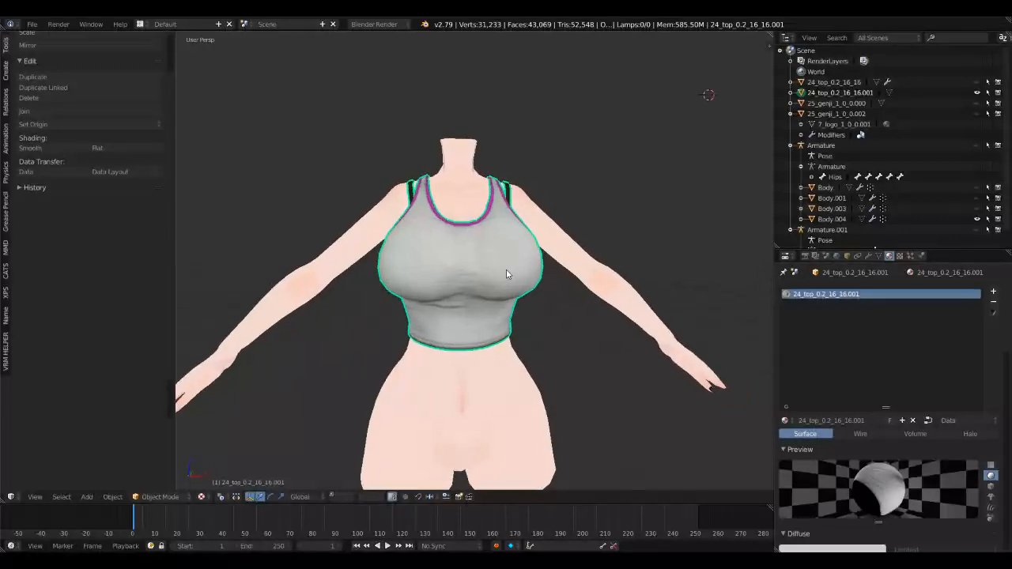
{"action": "left_click", "coordinate": [977, 146]}
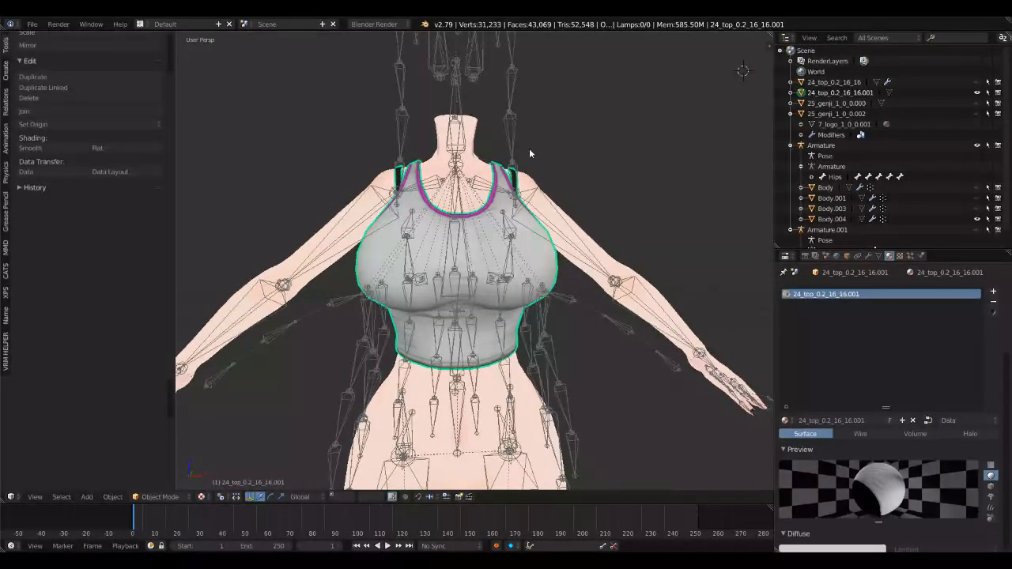
{"action": "middle_click_drag", "start_coordinate": [530, 153], "coordinate": [580, 178]}
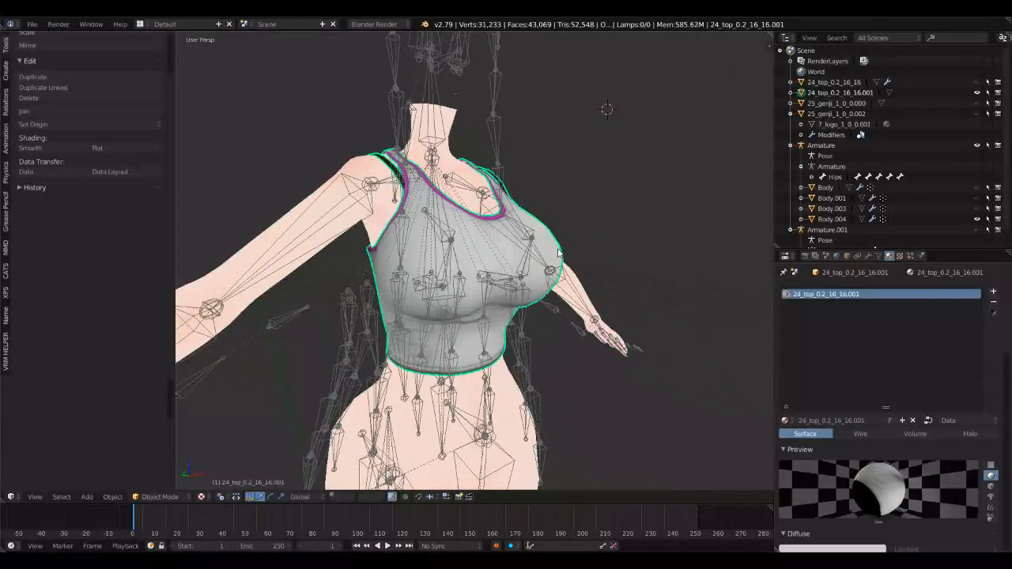
{"action": "middle_click_drag", "start_coordinate": [554, 248], "coordinate": [567, 235]}
{"action": "right_click", "coordinate": [491, 133]}
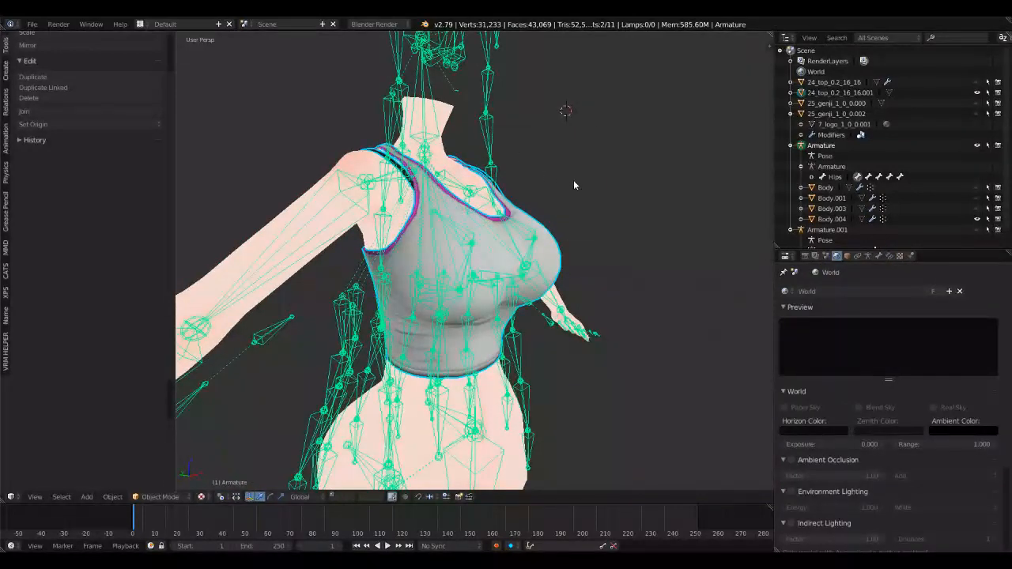
{"action": "key", "text": "ctrl+p"}
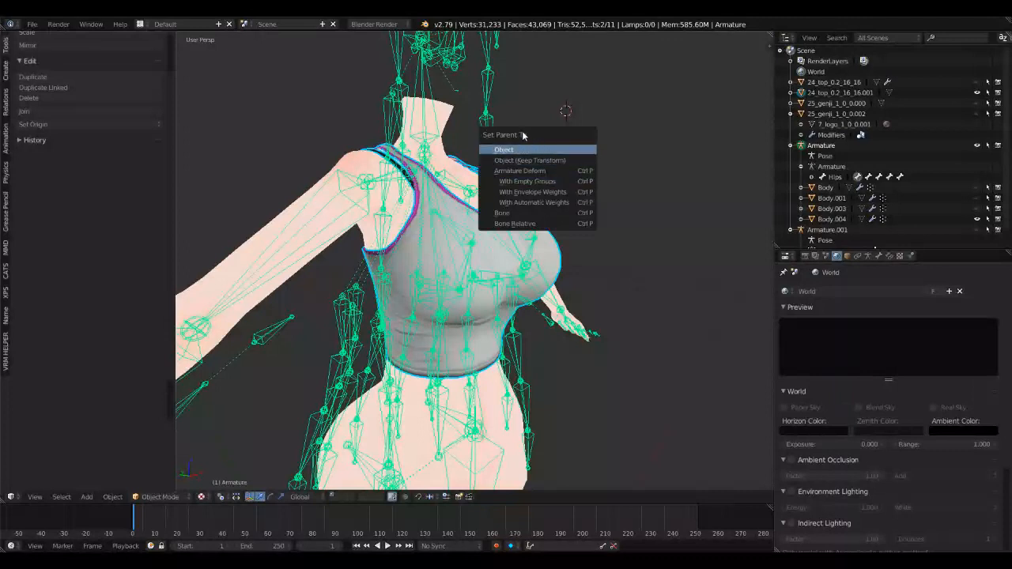
{"action": "left_click", "coordinate": [552, 182]}
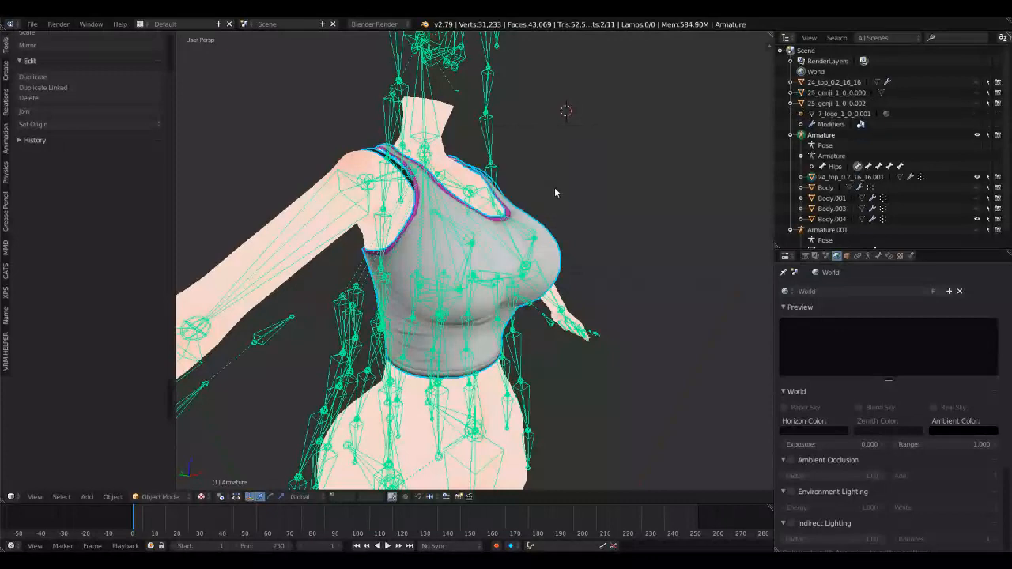
Step: Examine the list of vertex groups on the tank top
{"action": "right_click", "coordinate": [560, 247]}
{"action": "middle_click_drag", "start_coordinate": [561, 247], "coordinate": [617, 251]}
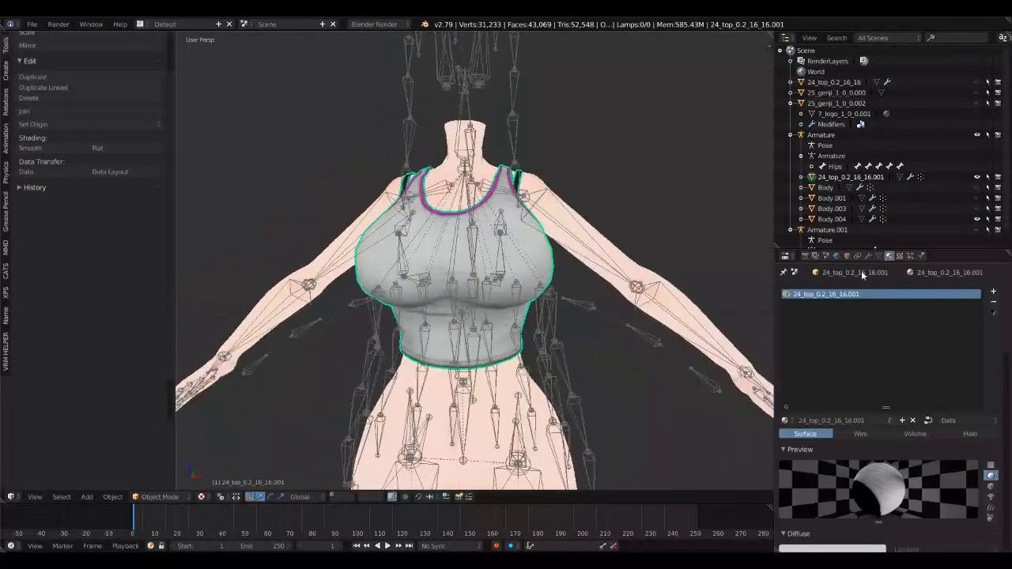
{"action": "left_click", "coordinate": [878, 256]}
{"action": "left_click", "coordinate": [815, 363]}
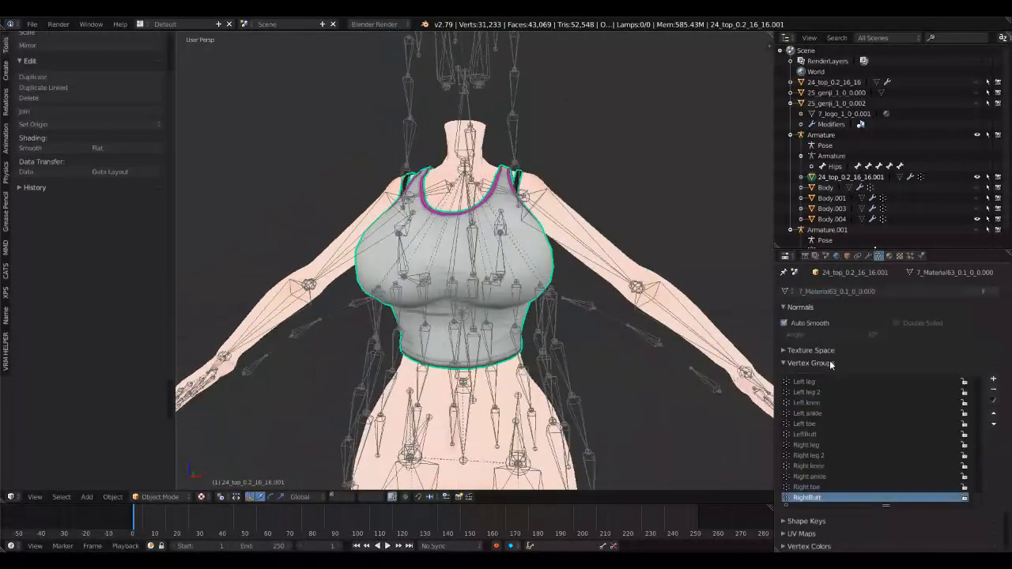
{"action": "scroll", "coordinate": [878, 447], "scroll_direction": "down", "scroll_amount": 10}
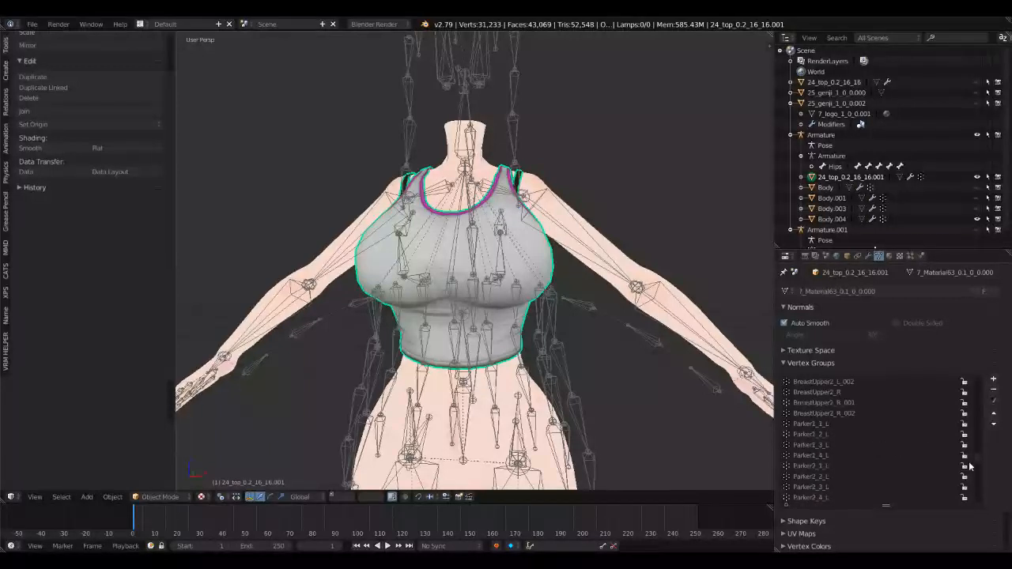
{"action": "left_click_drag", "start_coordinate": [977, 467], "coordinate": [974, 503]}
Step: Select the separated skin body, add the tank top as the active object, and switch to Weight Paint mode
{"action": "middle_click_drag", "start_coordinate": [642, 277], "coordinate": [600, 256]}
{"action": "right_click", "coordinate": [658, 265]}
{"action": "middle_click_drag", "start_coordinate": [640, 87], "coordinate": [534, 164]}
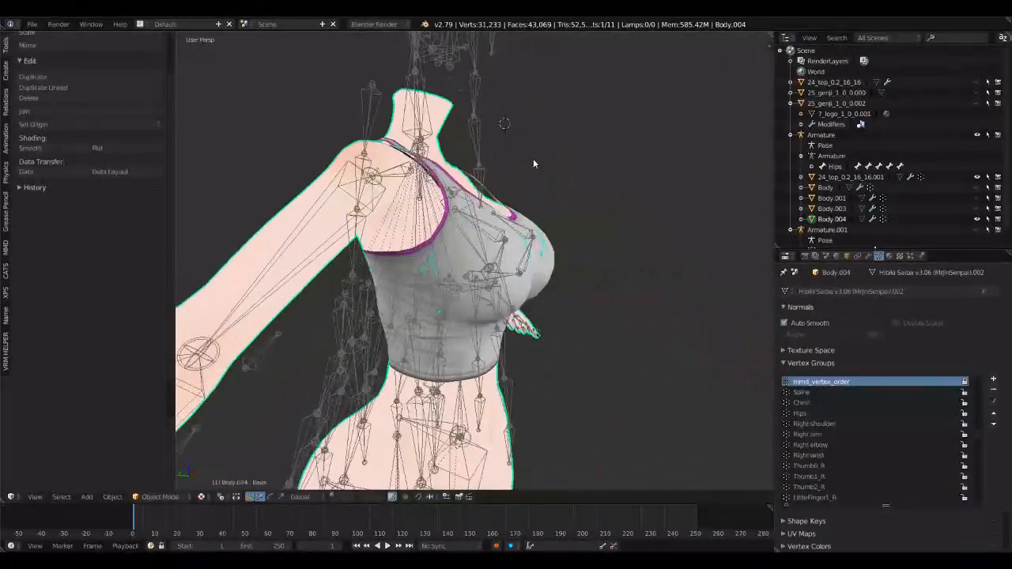
{"action": "right_click", "coordinate": [554, 271]}
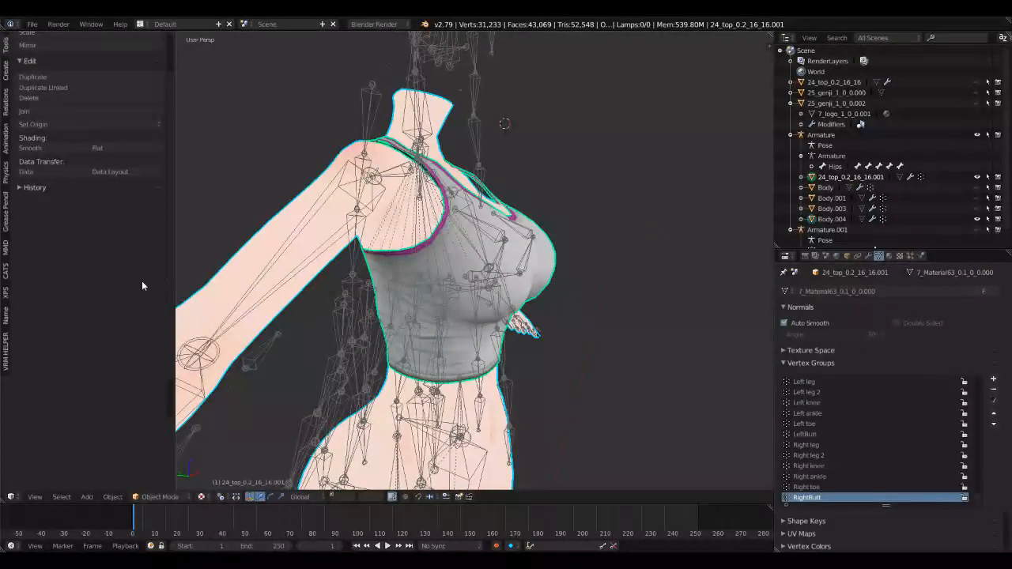
{"action": "left_click", "coordinate": [160, 497]}
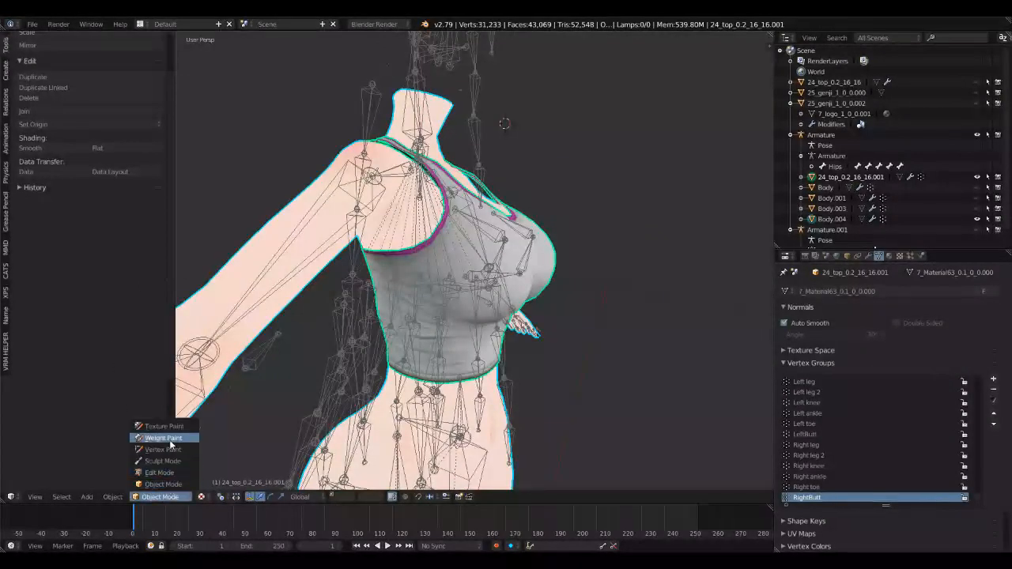
{"action": "left_click", "coordinate": [170, 441]}
{"action": "scroll", "coordinate": [73, 246], "scroll_direction": "down", "scroll_amount": 3}
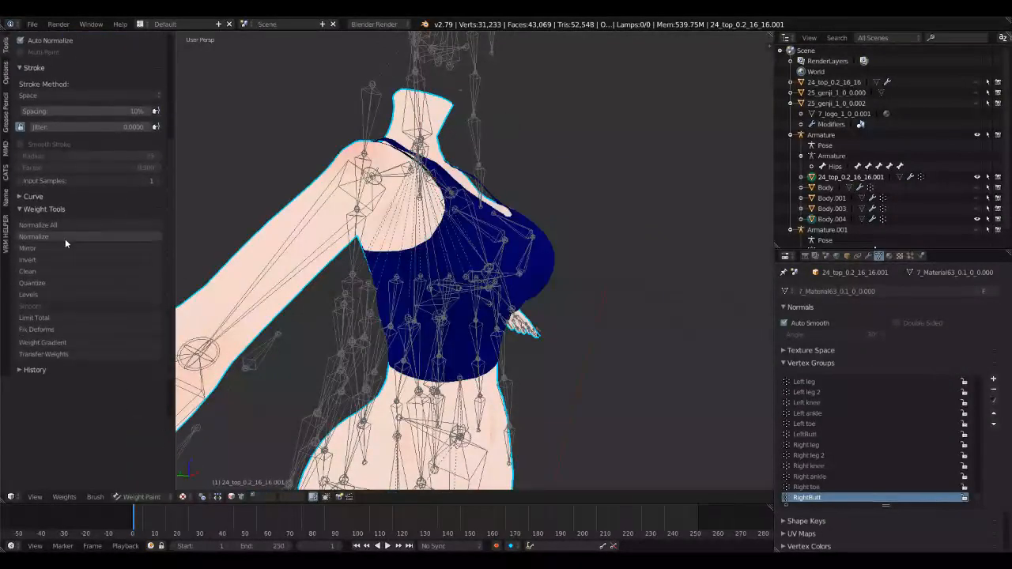
Step: Transfer the skin body's weights to the top with source layers By Name and destination All Layers
{"action": "left_click", "coordinate": [64, 354]}
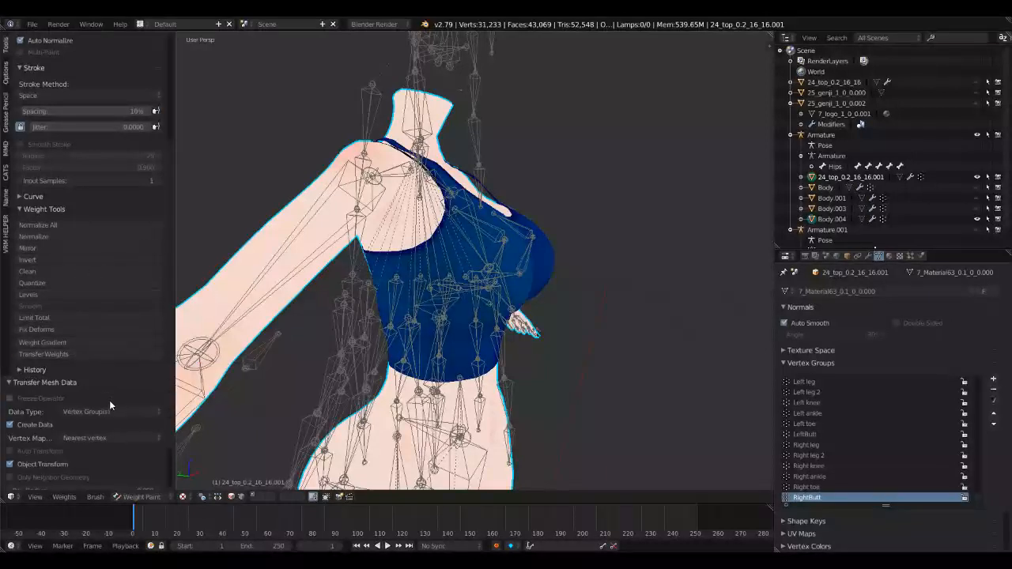
{"action": "scroll", "coordinate": [58, 384], "scroll_direction": "down", "scroll_amount": 1}
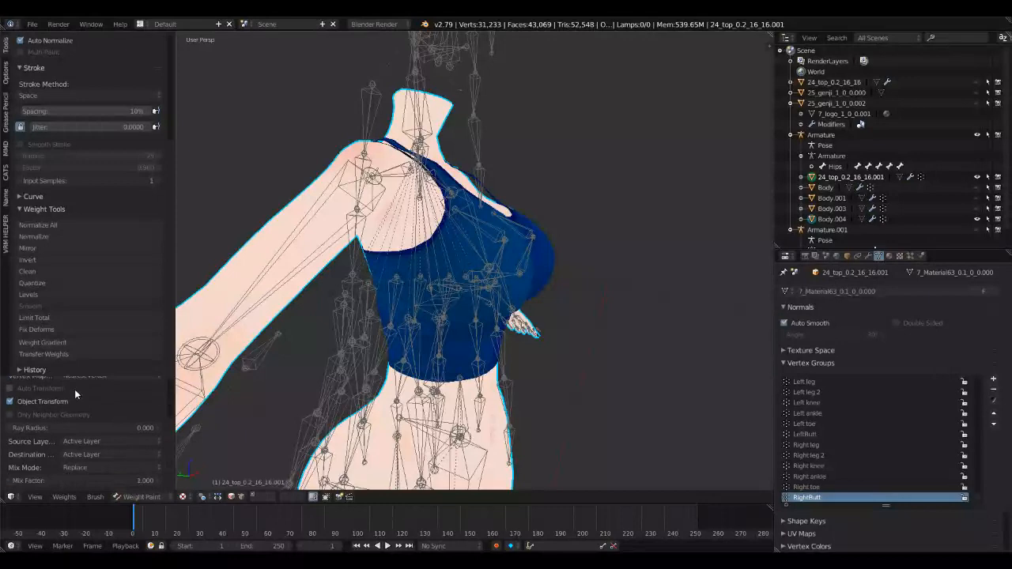
{"action": "left_click", "coordinate": [90, 442]}
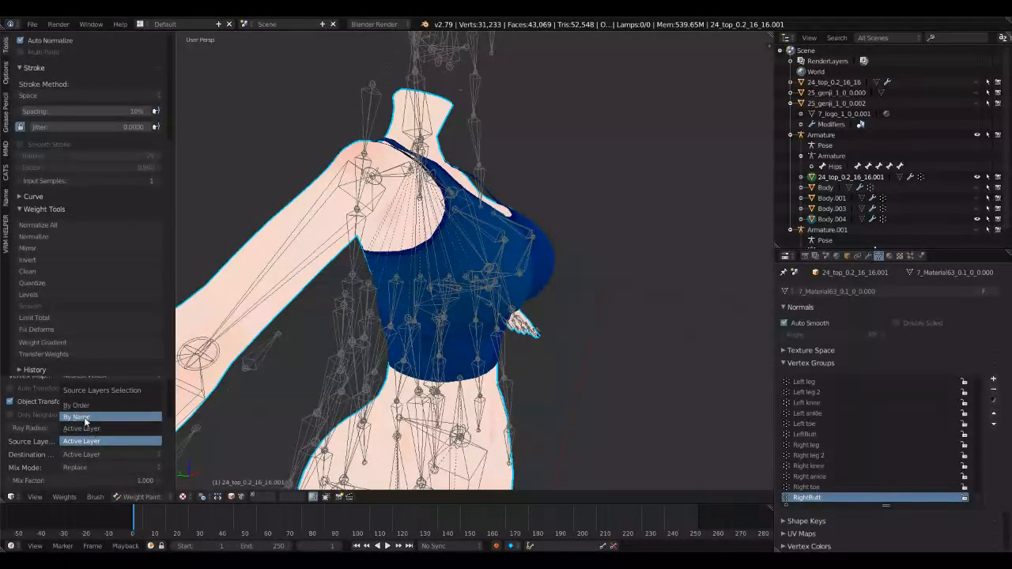
{"action": "left_click", "coordinate": [84, 416]}
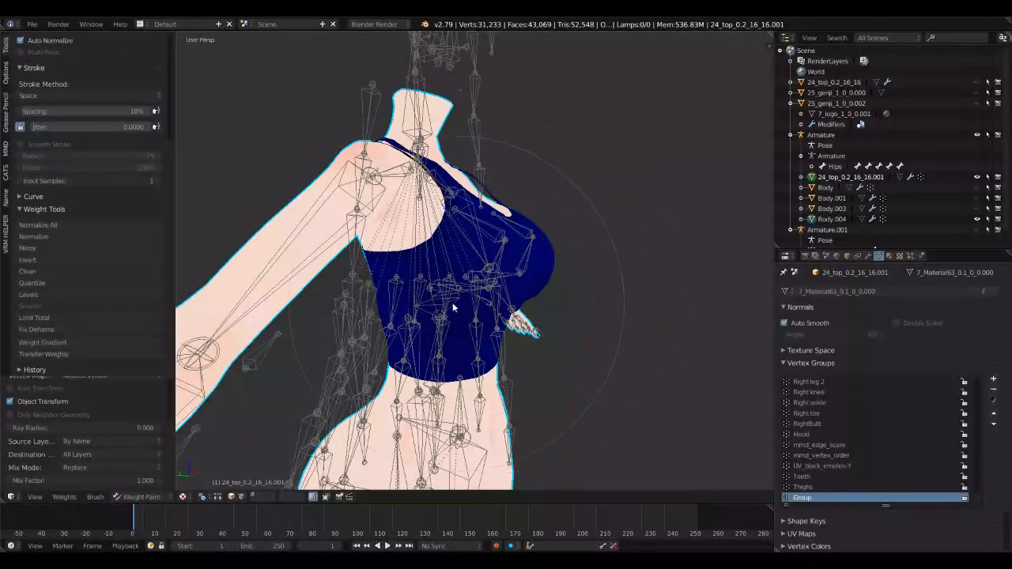
{"action": "left_click", "coordinate": [94, 455]}
{"action": "left_click", "coordinate": [93, 455]}
Step: Return the tank top to Object Mode and select only the separated skin body
{"action": "middle_click_drag", "start_coordinate": [474, 382], "coordinate": [243, 464]}
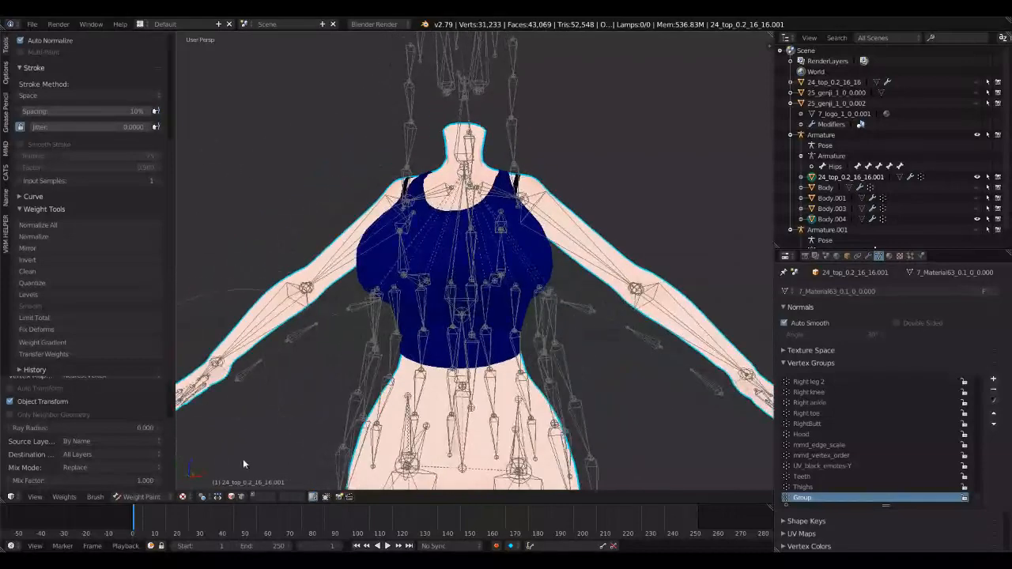
{"action": "left_click", "coordinate": [143, 496]}
{"action": "left_click", "coordinate": [145, 485]}
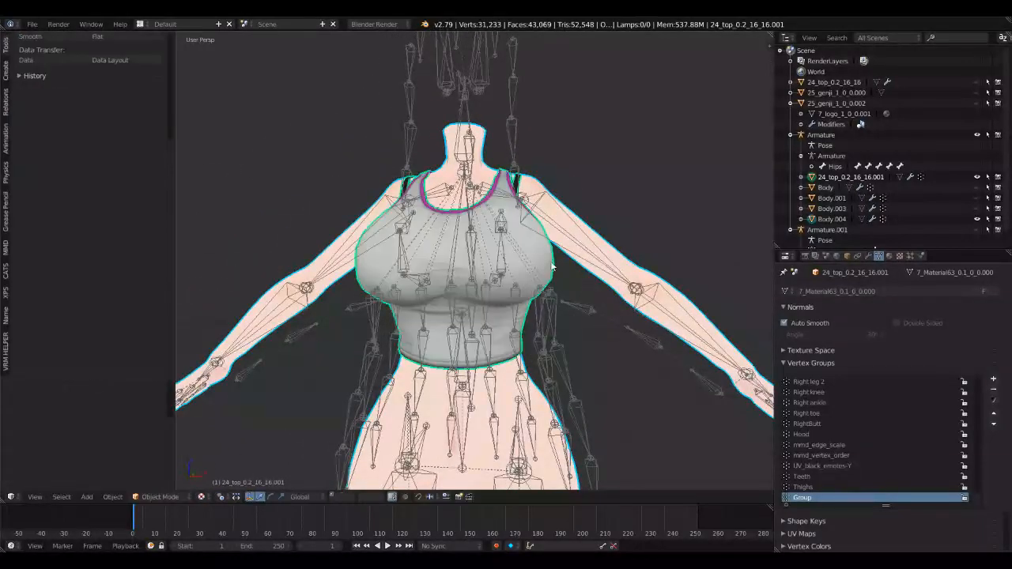
{"action": "right_click", "coordinate": [572, 243]}
{"action": "middle_click_drag", "start_coordinate": [567, 272], "coordinate": [399, 362]}
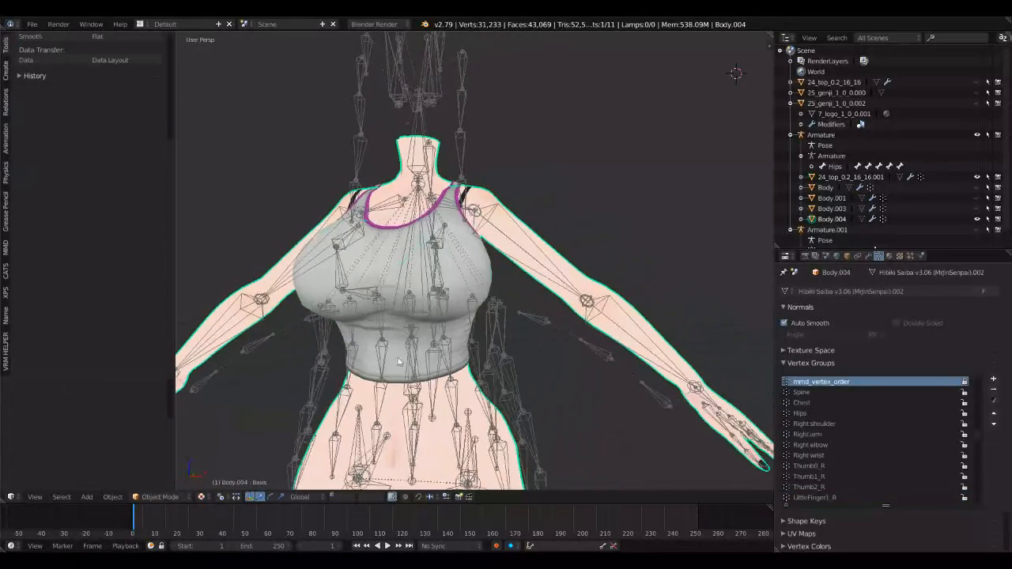
Step: Select the character's Armature and switch it to Pose Mode
{"action": "right_click", "coordinate": [519, 255]}
{"action": "left_click", "coordinate": [158, 497]}
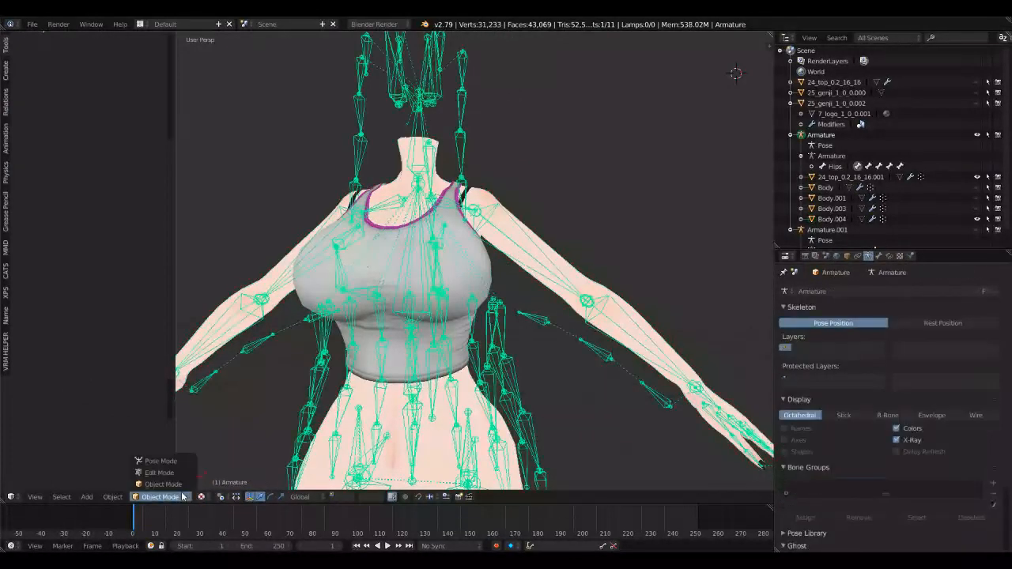
{"action": "left_click", "coordinate": [163, 460]}
Step: Test-rotate the Chest bone to check how the tank top deforms, and undo the rotation
{"action": "right_click", "coordinate": [401, 277]}
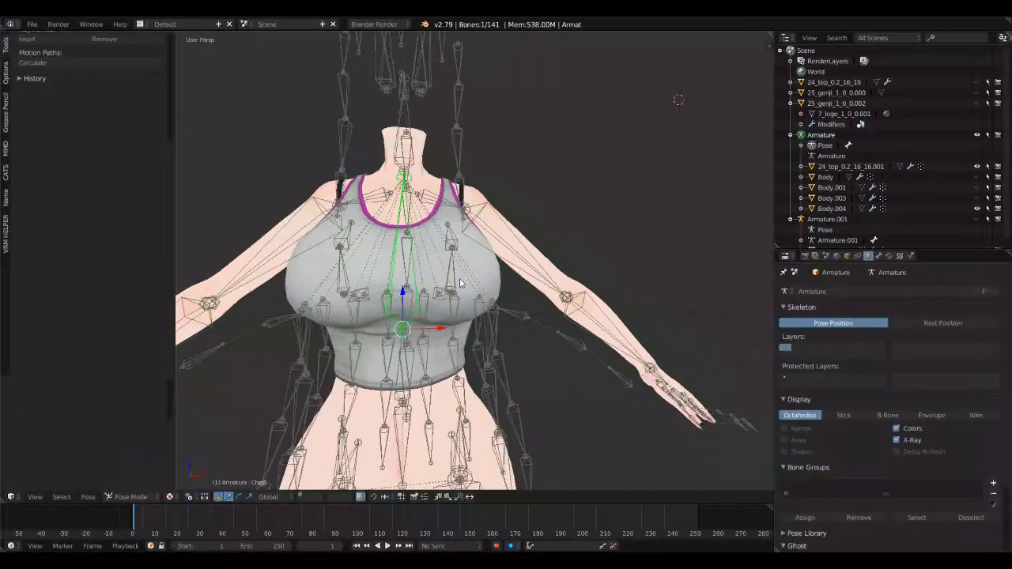
{"action": "key", "text": "r"}
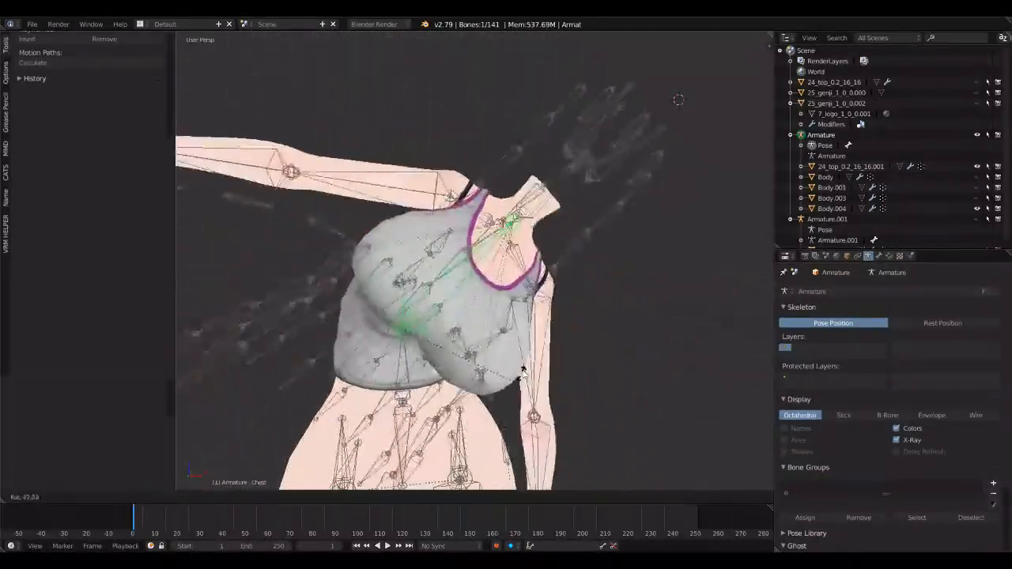
{"action": "left_click", "coordinate": [508, 321]}
{"action": "key", "text": "ctrl+z"}
Step: Test-rotate both BreastUpper2 bones about the global X axis and inspect the top from the sides
{"action": "middle_click_drag", "start_coordinate": [508, 321], "coordinate": [395, 310]}
{"action": "scroll", "coordinate": [433, 311], "scroll_direction": "up", "scroll_amount": 2}
{"action": "right_click", "coordinate": [417, 304]}
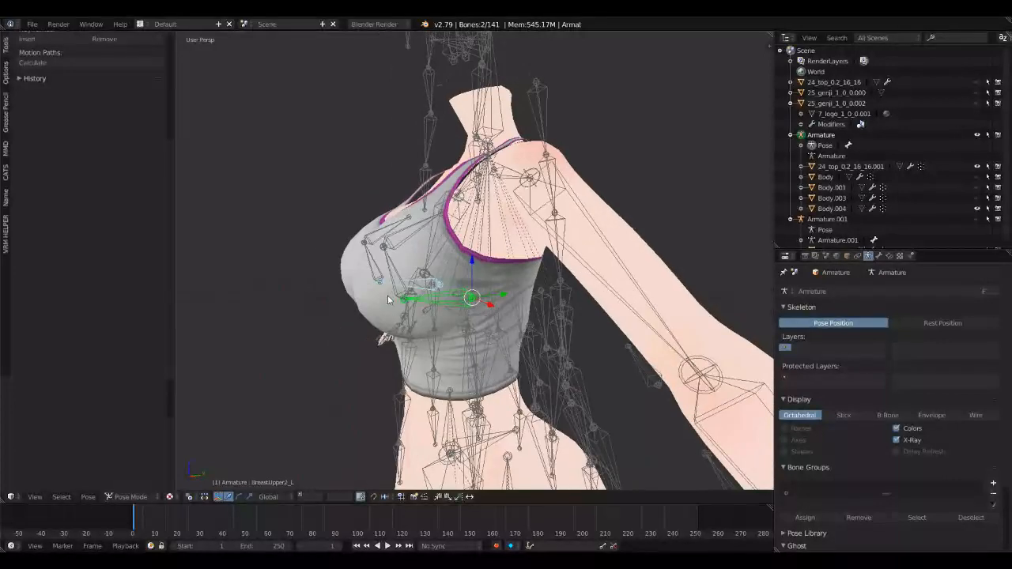
{"action": "key", "text": "r"}
{"action": "key", "text": "x"}
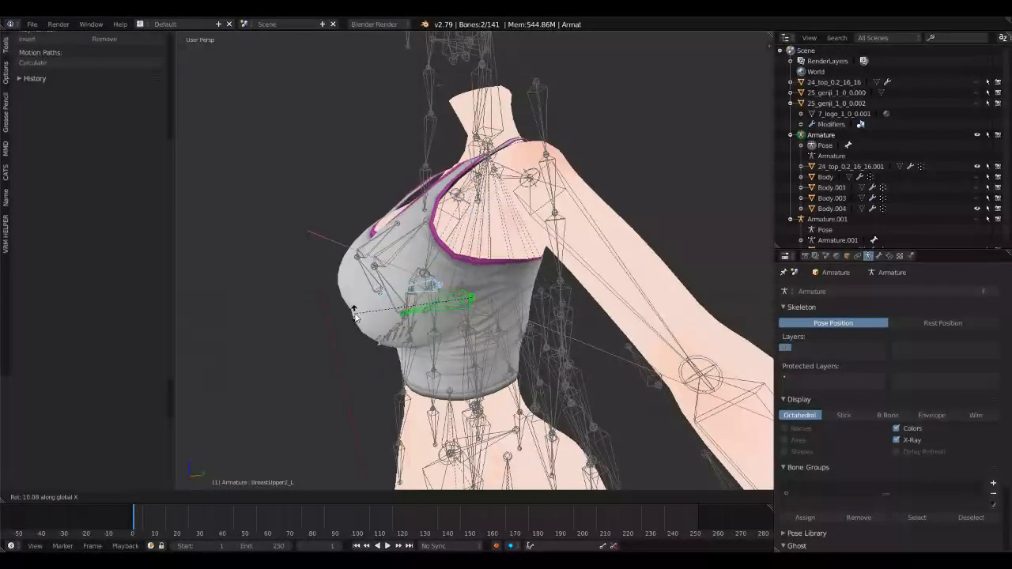
{"action": "left_click", "coordinate": [360, 301]}
{"action": "middle_click_drag", "start_coordinate": [360, 301], "coordinate": [510, 292]}
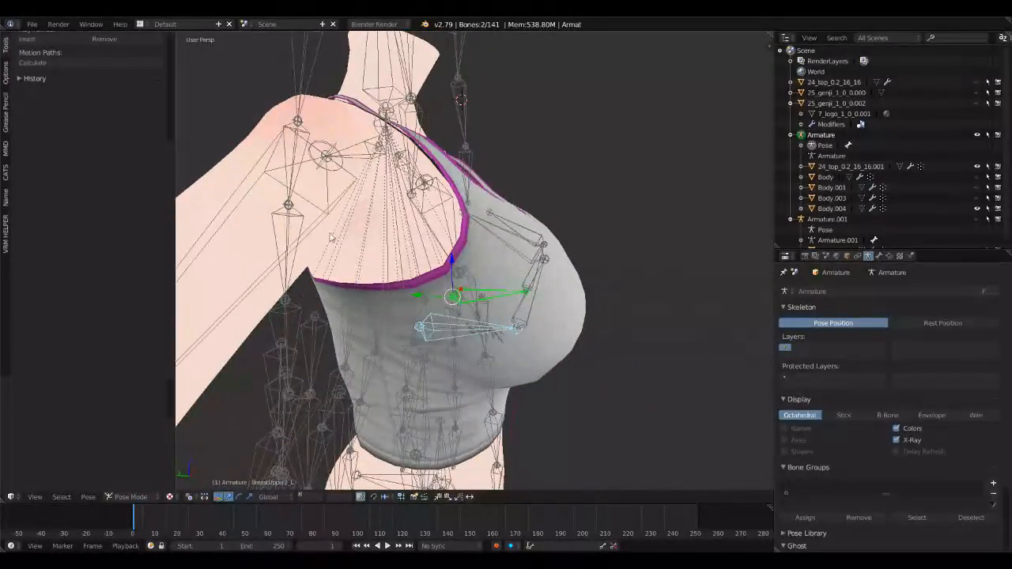
Step: Test-rotate the Spine bone to check how the top's waist follows the body, and undo the rotation
{"action": "middle_click_drag", "start_coordinate": [510, 290], "coordinate": [468, 233]}
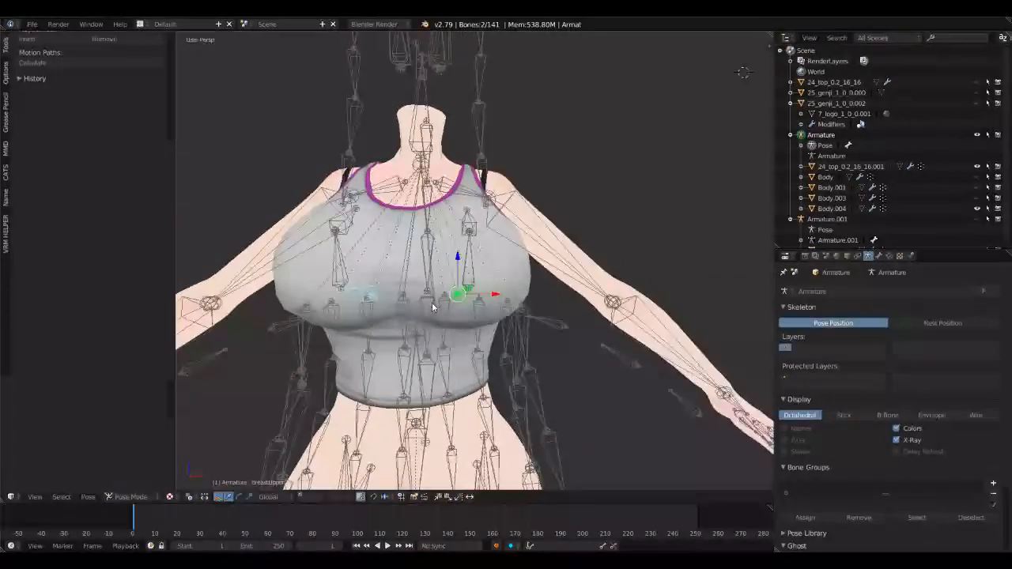
{"action": "scroll", "coordinate": [467, 233], "scroll_direction": "up", "scroll_amount": 2}
{"action": "middle_click_drag", "start_coordinate": [460, 296], "coordinate": [456, 291]}
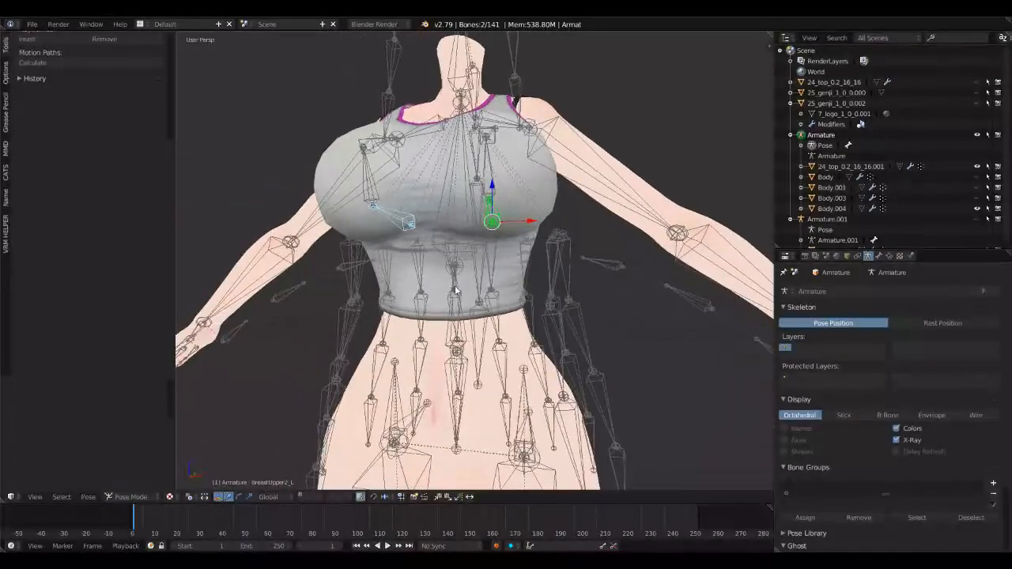
{"action": "key", "text": "r"}
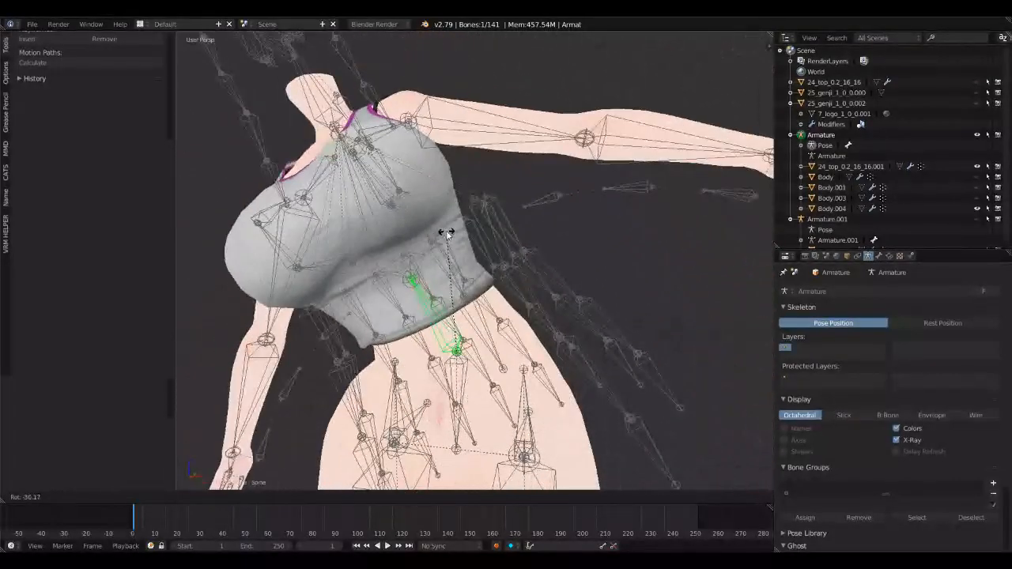
{"action": "left_click", "coordinate": [447, 234]}
{"action": "key", "text": "ctrl+z"}
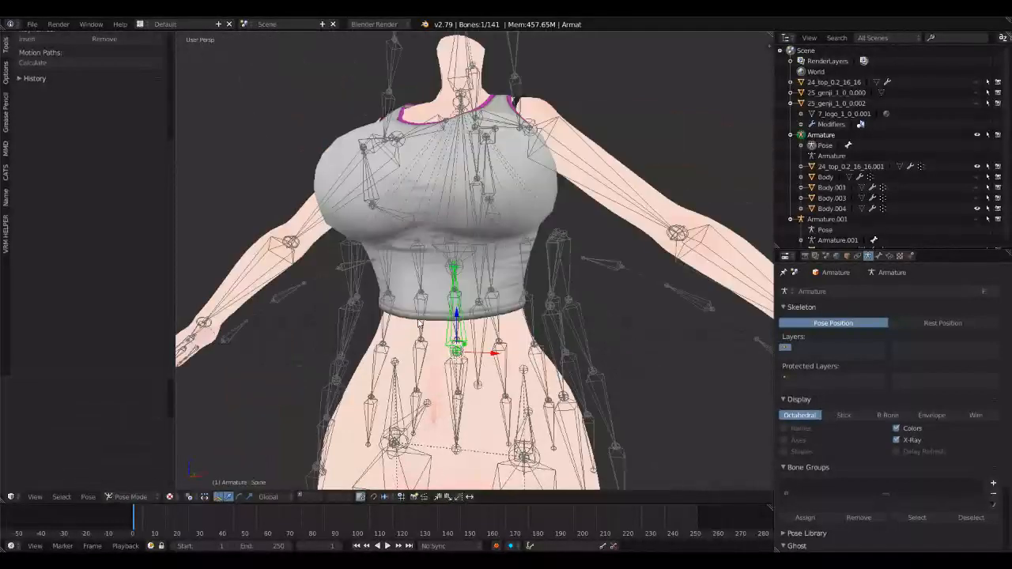
Step: Rotate the Chest bone once more as a deformation test and undo it
{"action": "right_click", "coordinate": [469, 262]}
{"action": "key", "text": "r"}
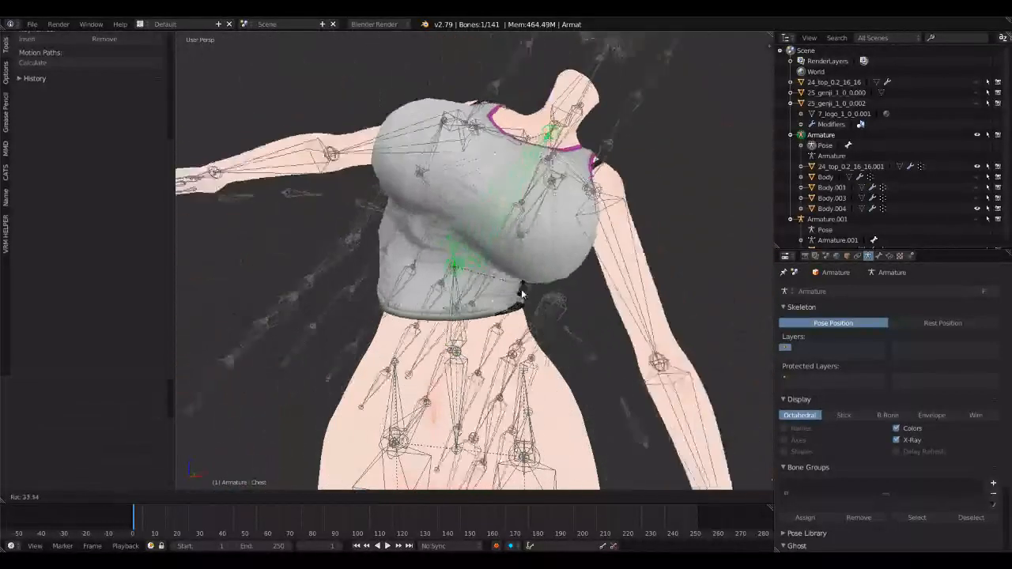
{"action": "left_click", "coordinate": [520, 296]}
{"action": "key", "text": "ctrl+z"}
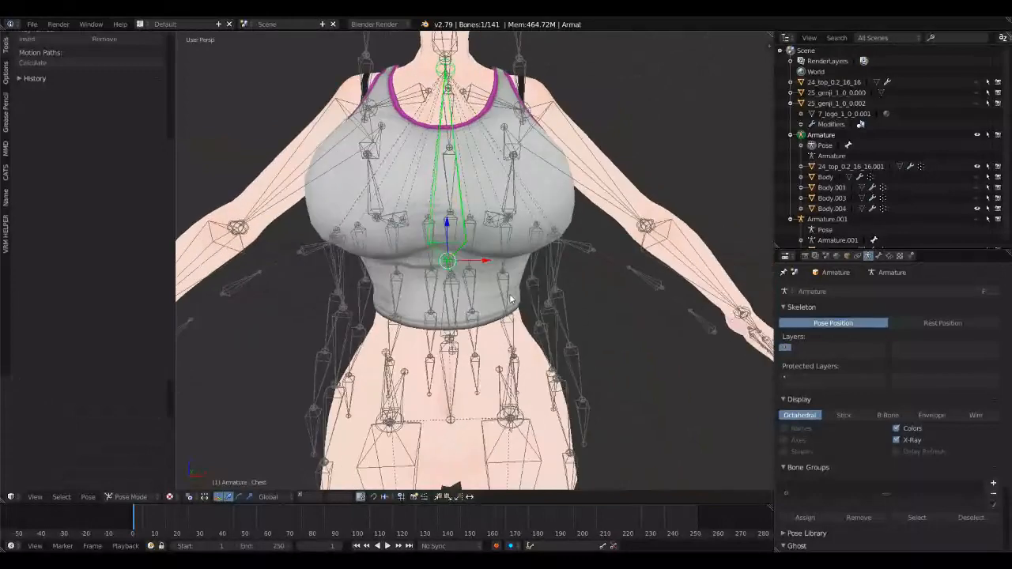
Step: Test-rotate the Left shoulder bone and the Right shoulder bone to check the straps, and undo the rotation
{"action": "right_click", "coordinate": [482, 219]}
{"action": "key", "text": "r"}
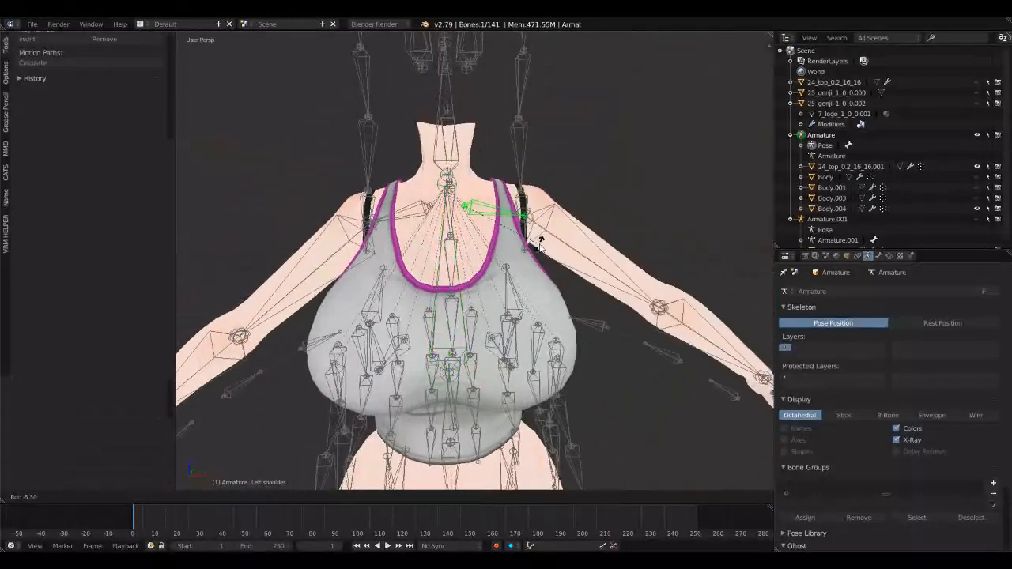
{"action": "right_click", "coordinate": [414, 215]}
{"action": "right_click", "coordinate": [401, 216]}
{"action": "key", "text": "r"}
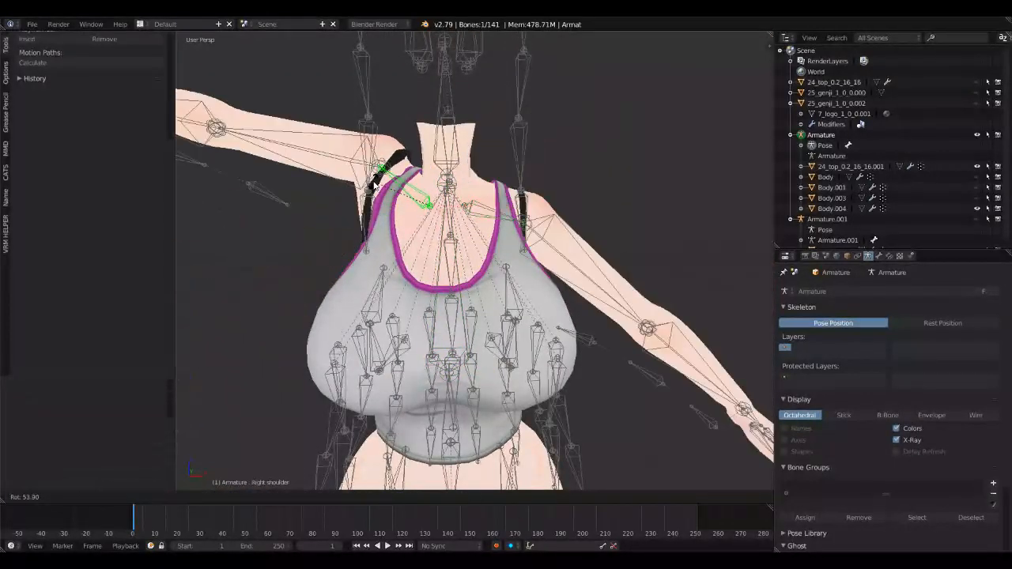
{"action": "left_click", "coordinate": [385, 178]}
{"action": "middle_click_drag", "start_coordinate": [385, 176], "coordinate": [510, 180]}
{"action": "key", "text": "ctrl+z"}
Step: Rotate the Right shoulder bone to inspect the strap and armhole, and test-rotate the BreastUpper2_R bone
{"action": "middle_click_drag", "start_coordinate": [483, 245], "coordinate": [473, 318]}
{"action": "key", "text": "r"}
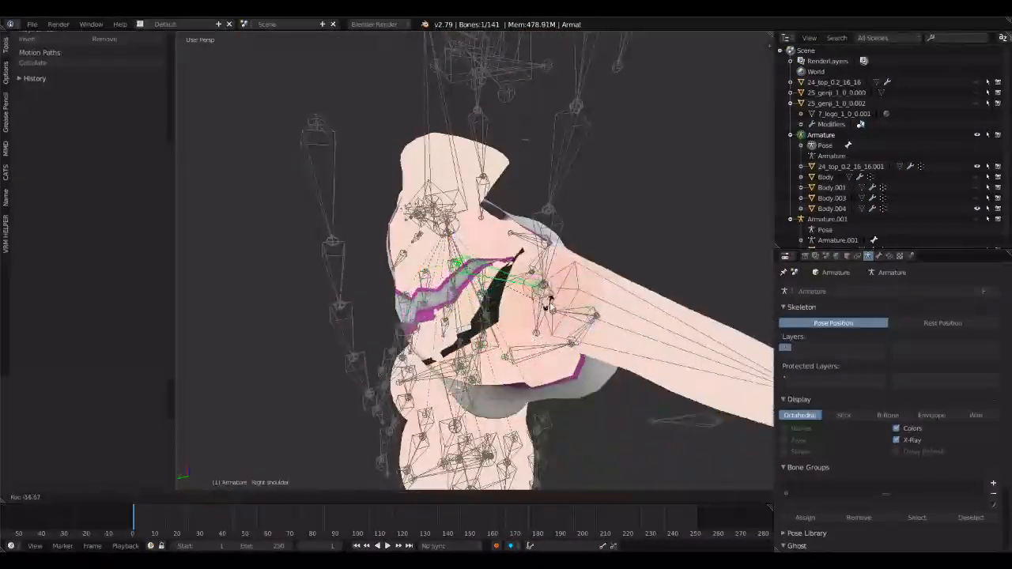
{"action": "left_click", "coordinate": [540, 304]}
{"action": "middle_click_drag", "start_coordinate": [541, 304], "coordinate": [546, 223]}
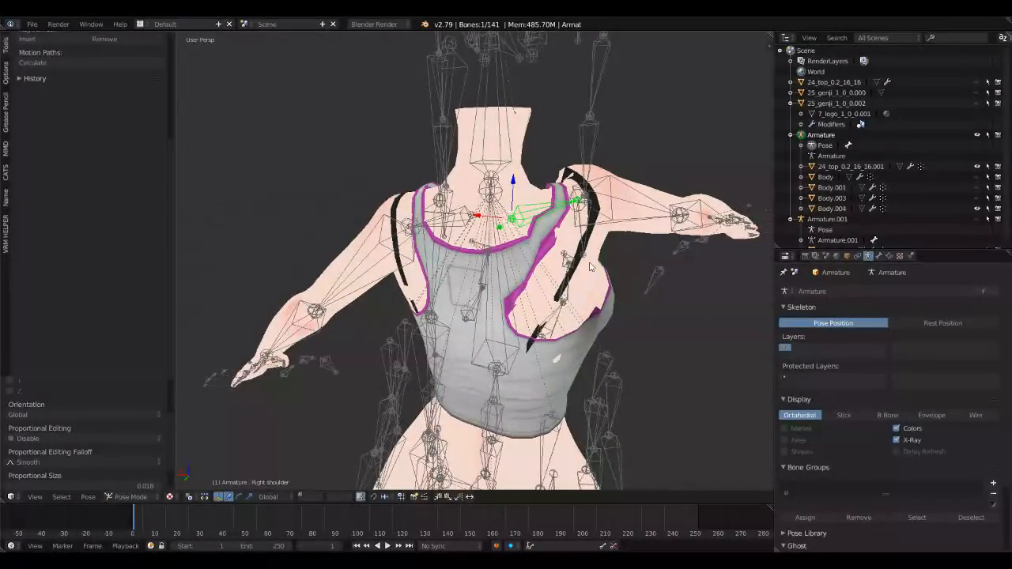
{"action": "middle_click_drag", "start_coordinate": [589, 267], "coordinate": [548, 342]}
{"action": "middle_click_drag", "start_coordinate": [609, 304], "coordinate": [556, 364]}
{"action": "key", "text": "r"}
{"action": "left_click", "coordinate": [475, 339]}
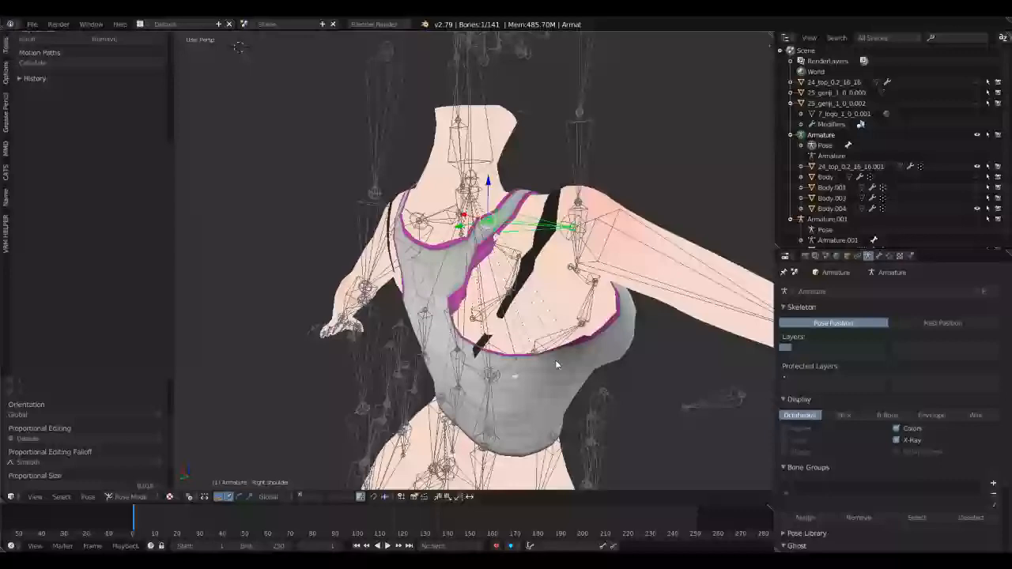
Step: Switch the tank top to Weight Paint mode and show its weights for the Right shoulder bone
{"action": "right_click", "coordinate": [604, 342]}
{"action": "left_click", "coordinate": [161, 497]}
{"action": "left_click", "coordinate": [163, 437]}
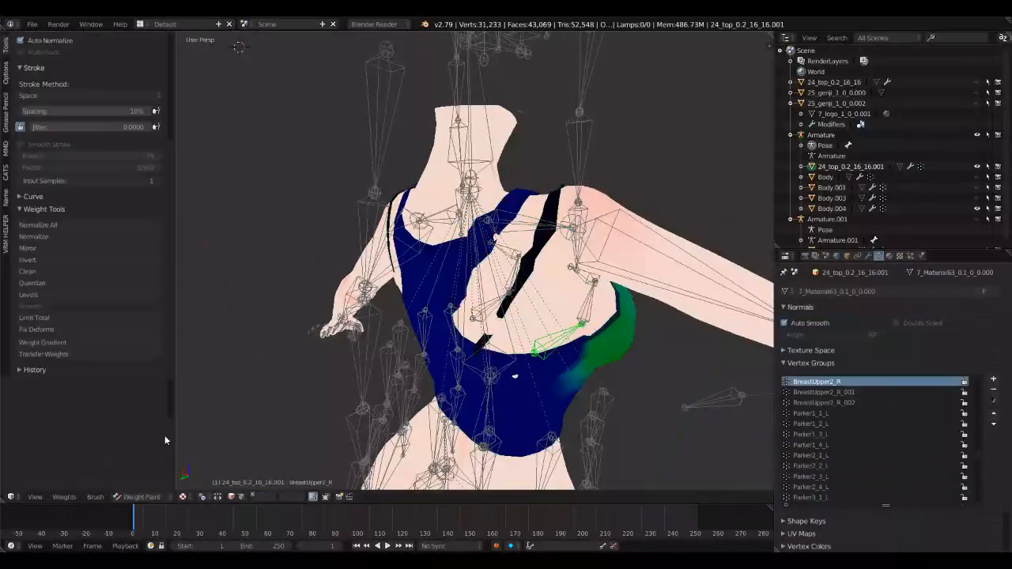
{"action": "middle_click_drag", "start_coordinate": [411, 284], "coordinate": [506, 241]}
{"action": "right_click", "coordinate": [543, 219]}
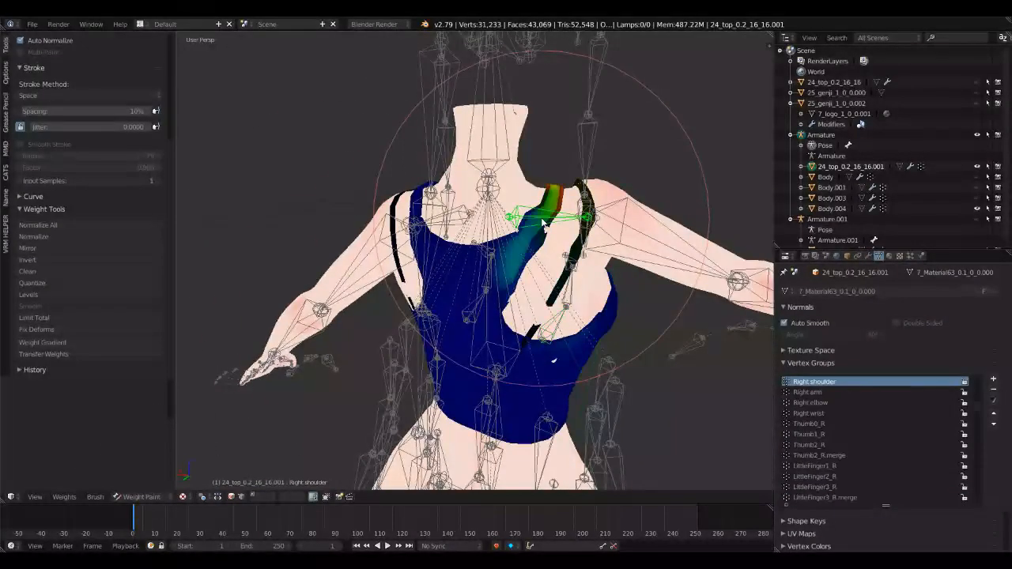
Step: Blur the Right shoulder weights on the tank top's strap with the weight brush
{"action": "scroll", "coordinate": [538, 240], "scroll_direction": "up", "scroll_amount": 1}
{"action": "scroll", "coordinate": [102, 213], "scroll_direction": "up", "scroll_amount": 5}
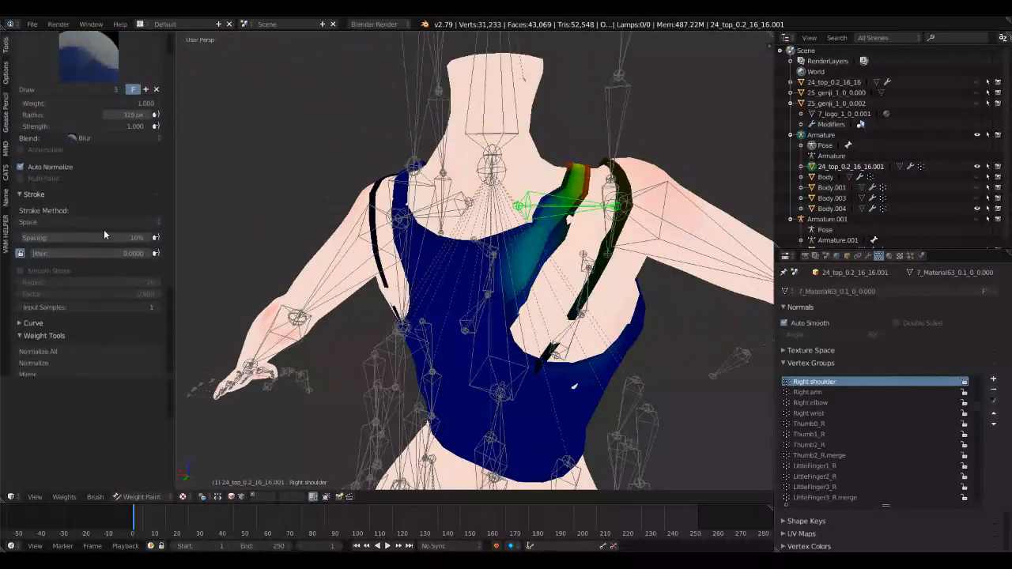
{"action": "left_click", "coordinate": [569, 217]}
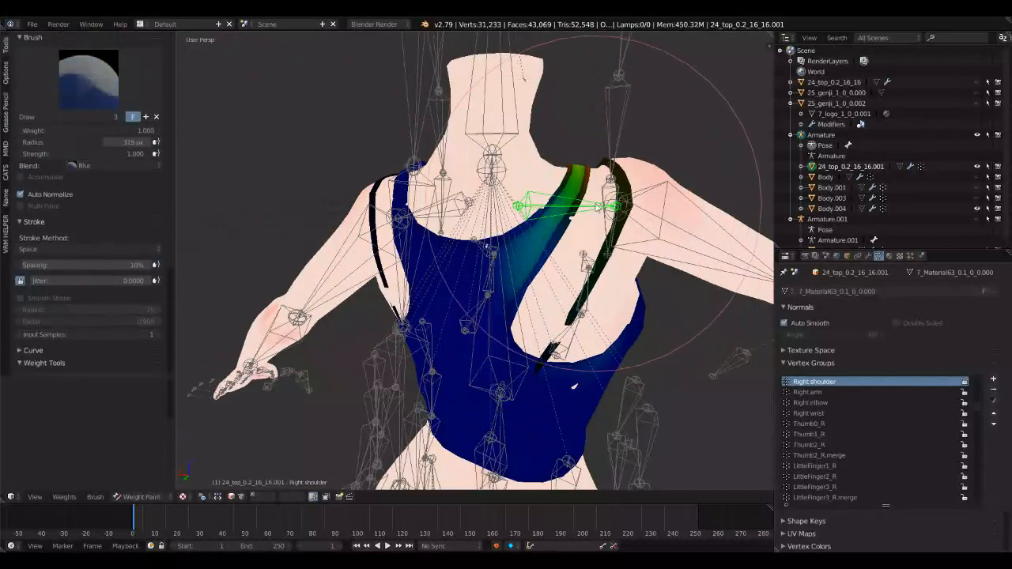
{"action": "mouse_move", "coordinate": [558, 221]}
{"action": "middle_mouse_down"}
{"action": "mouse_move", "coordinate": [514, 278]}
{"action": "mouse_move", "coordinate": [372, 221]}
{"action": "mouse_move", "coordinate": [395, 245]}
{"action": "mouse_move", "coordinate": [316, 261]}
{"action": "middle_mouse_up"}
Step: Return the top to Object Mode, select the Armature and clear the Right shoulder bone's pose transform
{"action": "left_click", "coordinate": [150, 498]}
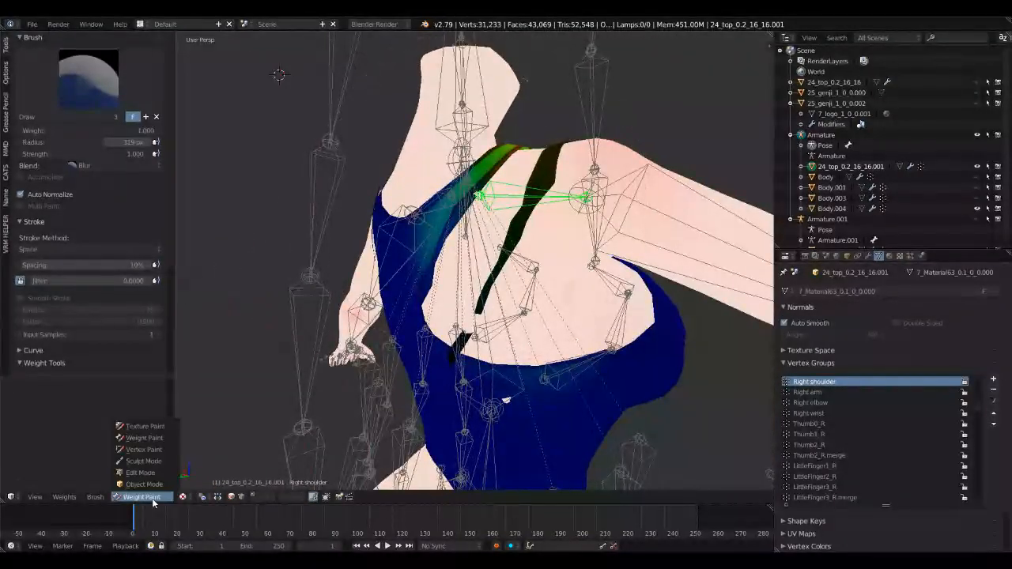
{"action": "left_click", "coordinate": [148, 484]}
{"action": "right_click", "coordinate": [509, 192]}
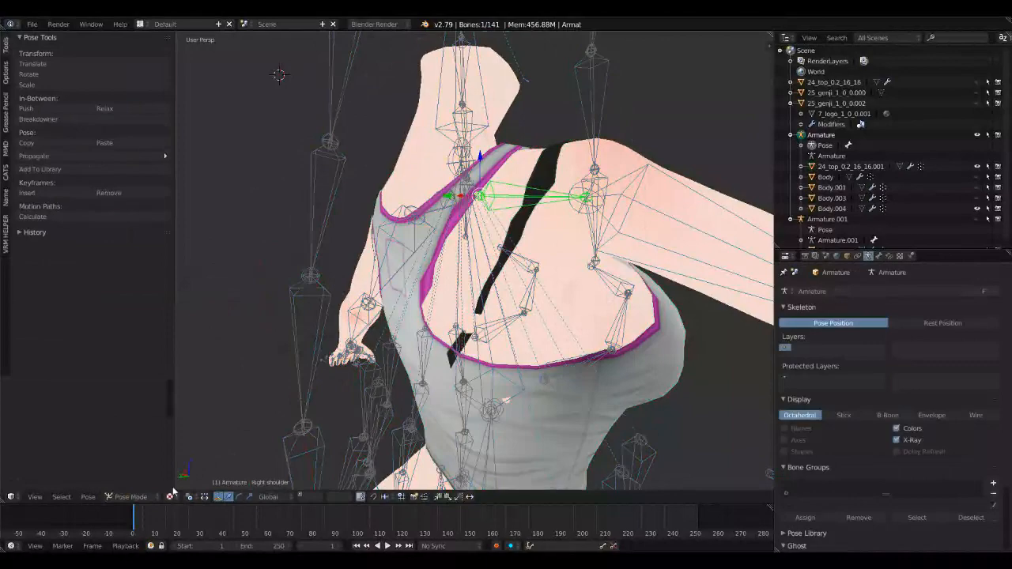
{"action": "left_click", "coordinate": [131, 497]}
{"action": "left_click", "coordinate": [88, 496]}
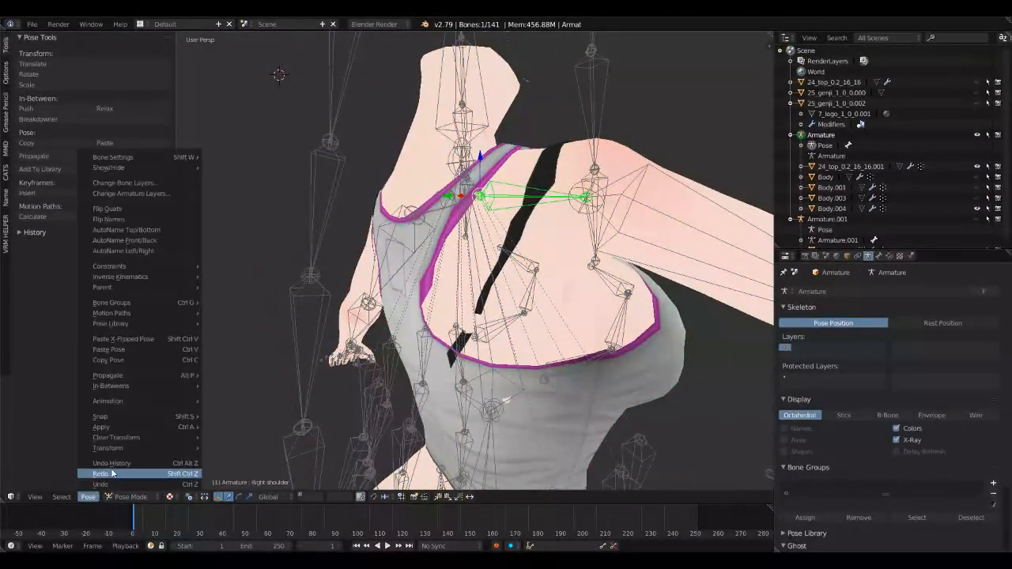
{"action": "mouse_move", "coordinate": [128, 439]}
{"action": "left_click", "coordinate": [229, 490]}
{"action": "middle_click_drag", "start_coordinate": [473, 328], "coordinate": [329, 340]}
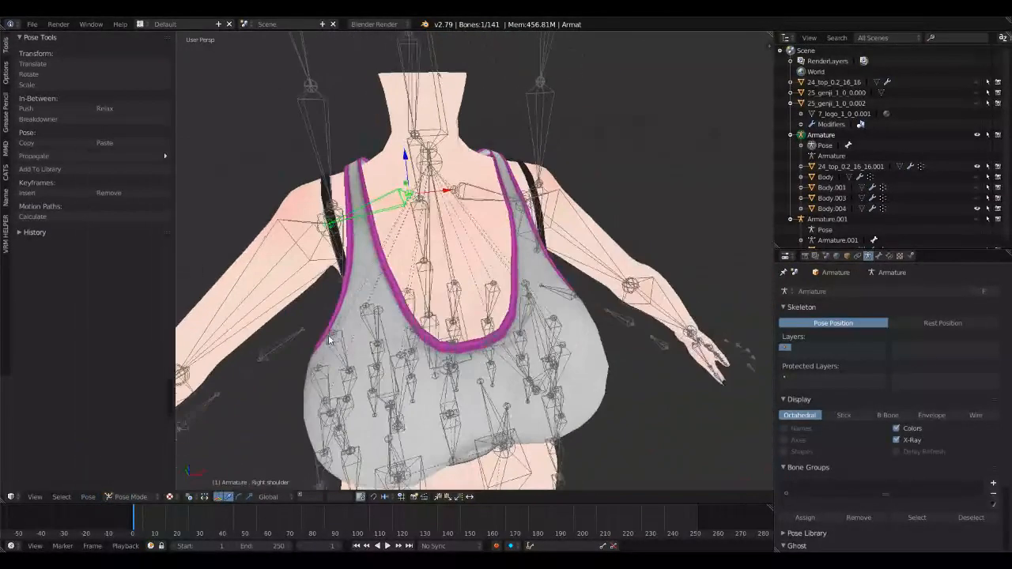
Step: Open the tank top in Edit Mode and select only one vertex on the armhole edge
{"action": "right_click", "coordinate": [560, 334]}
{"action": "left_click", "coordinate": [166, 497]}
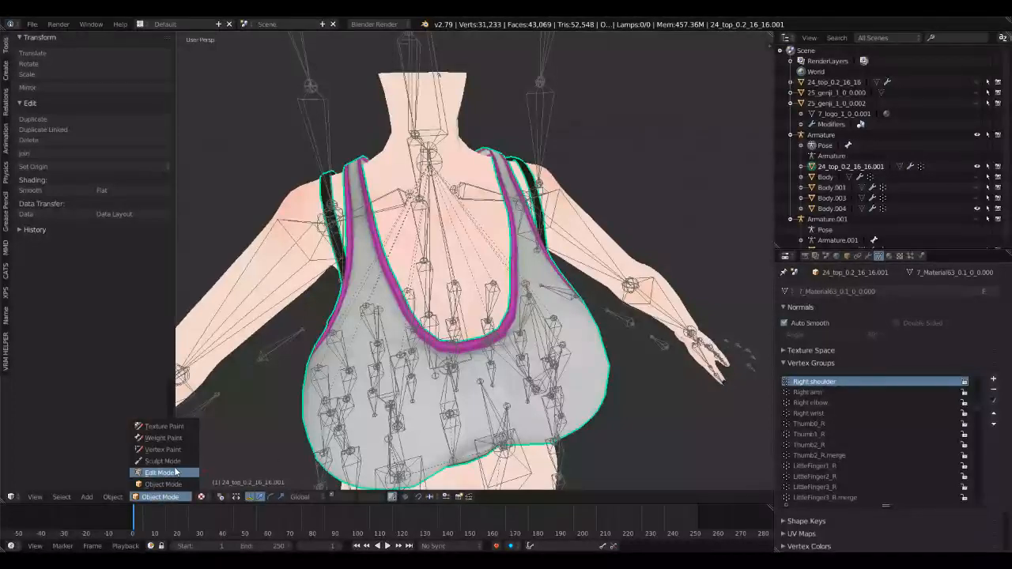
{"action": "left_click", "coordinate": [159, 472]}
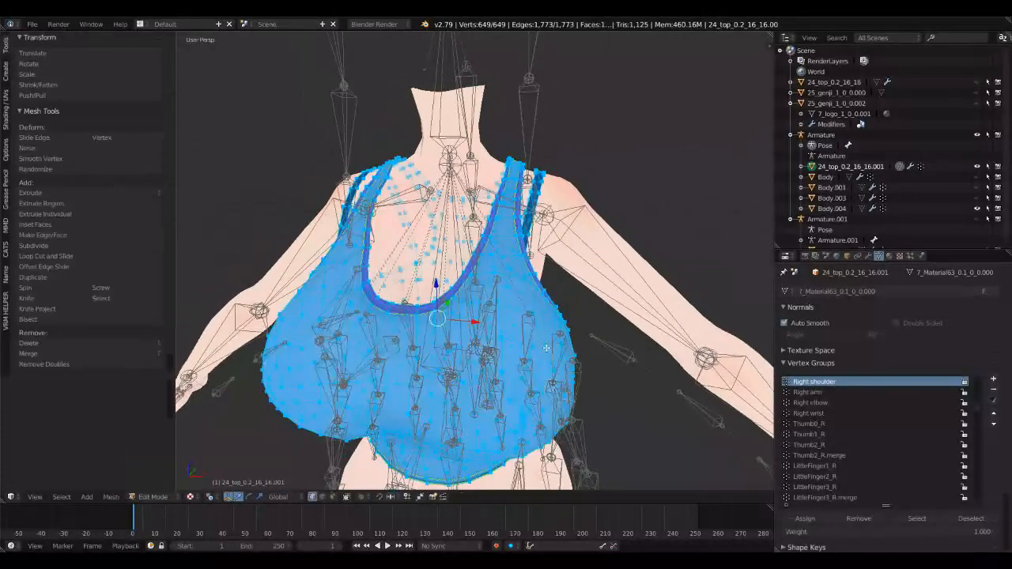
{"action": "key", "text": "a"}
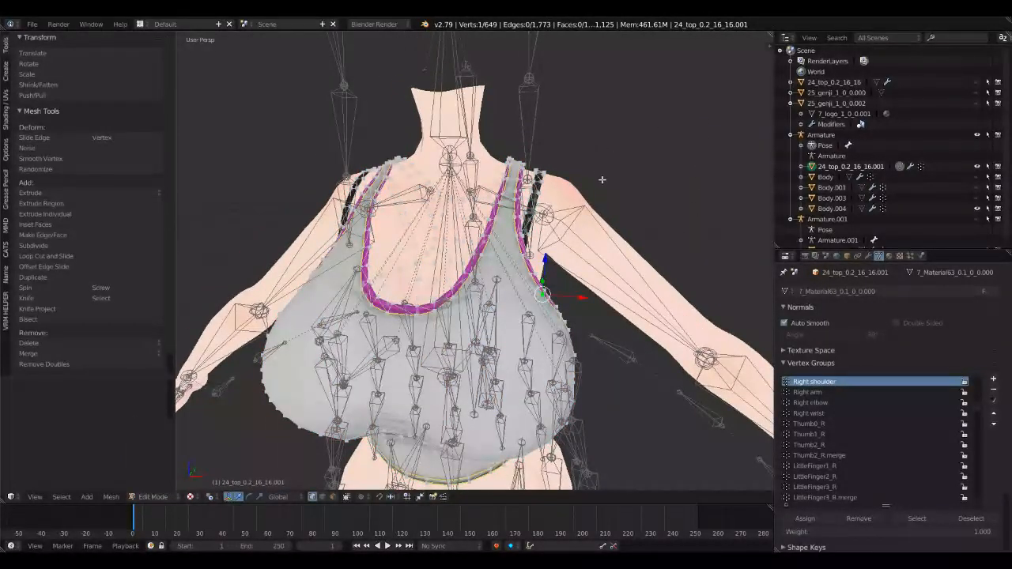
{"action": "middle_click_drag", "start_coordinate": [603, 180], "coordinate": [611, 165]}
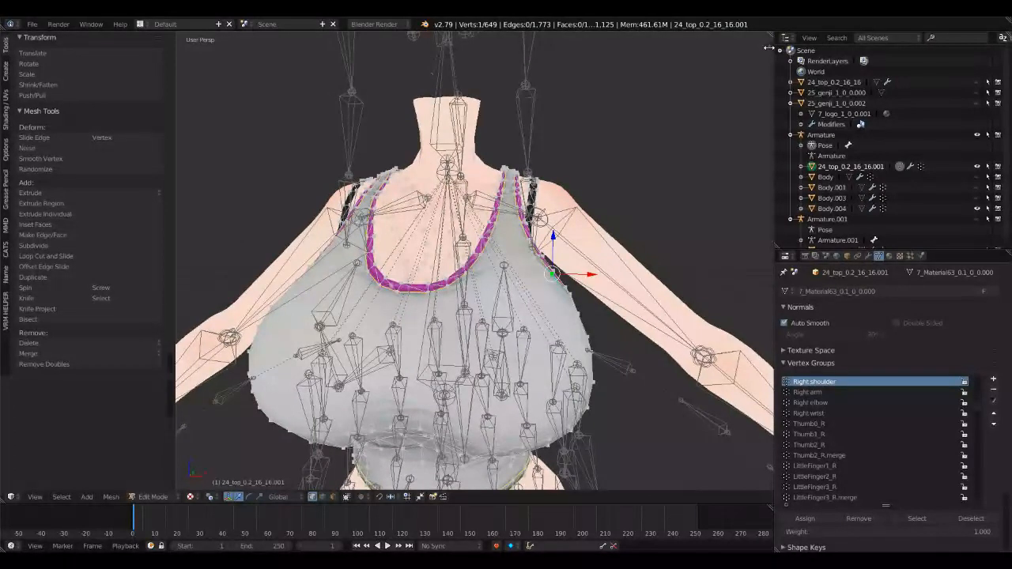
Step: Show the selected vertex's properties and examine its list of deform bone weights
{"action": "key", "text": "n"}
{"action": "scroll", "coordinate": [637, 133], "scroll_direction": "down", "scroll_amount": 1}
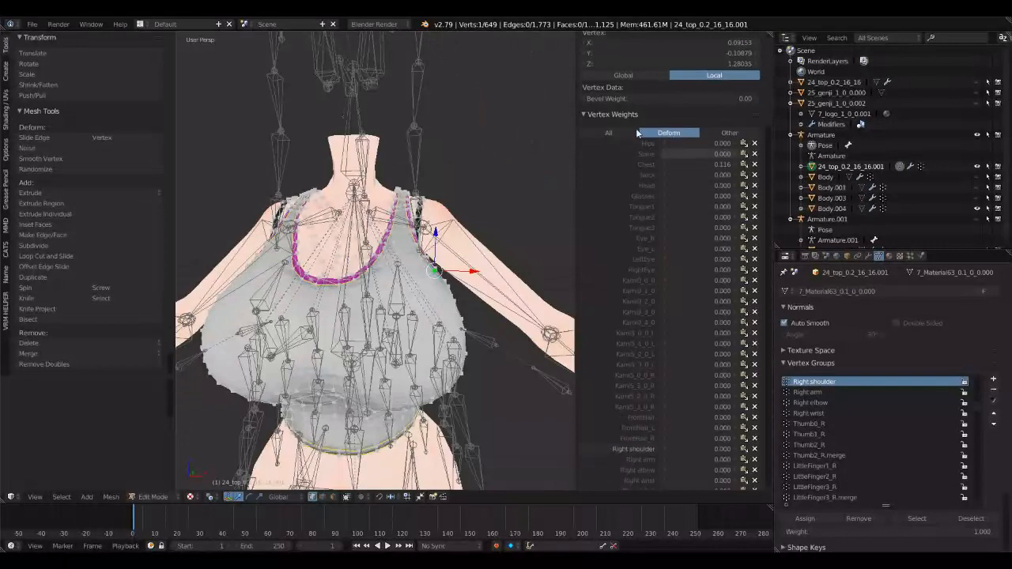
{"action": "scroll", "coordinate": [637, 201], "scroll_direction": "down", "scroll_amount": 10}
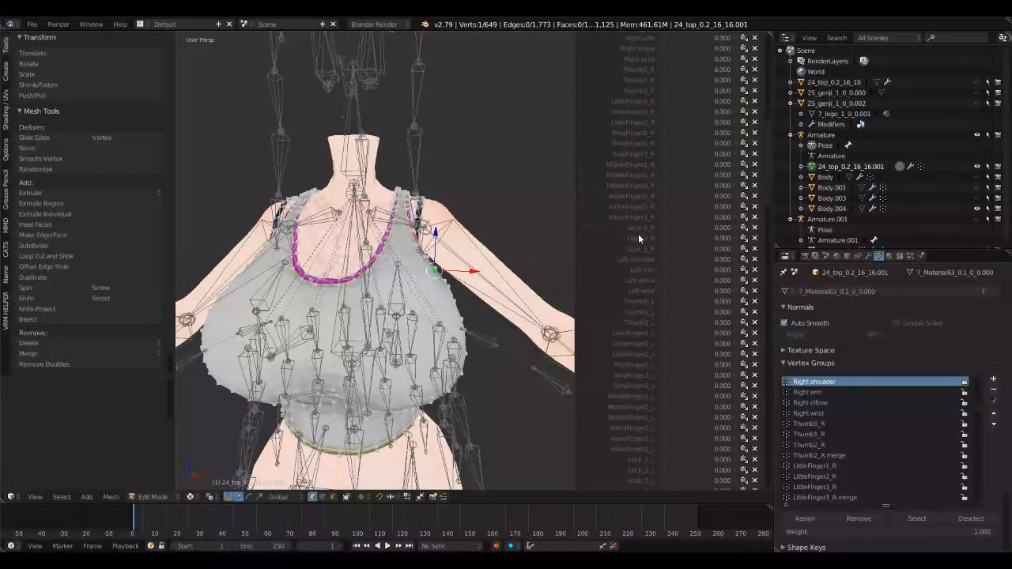
{"action": "scroll", "coordinate": [638, 233], "scroll_direction": "down", "scroll_amount": 8}
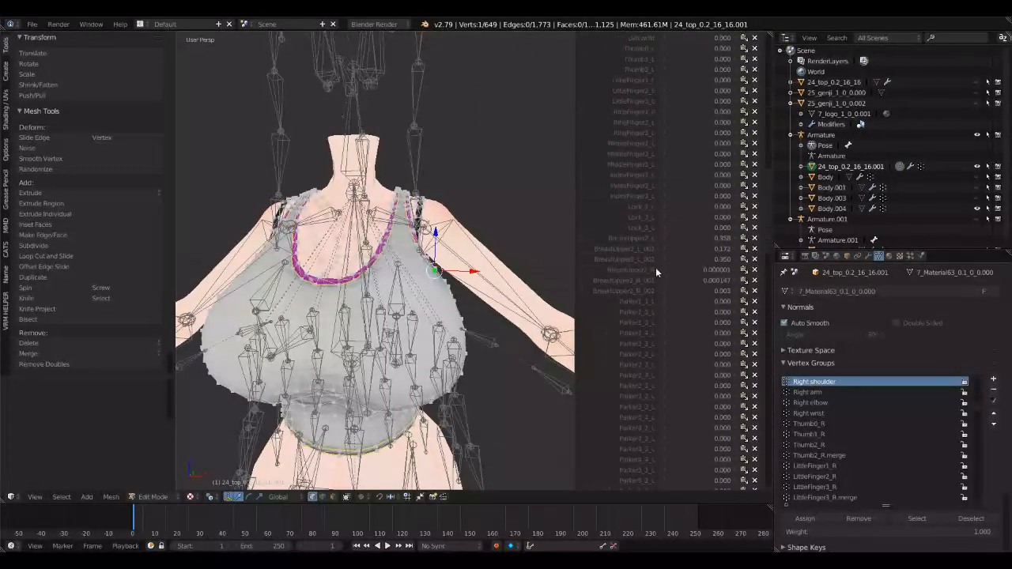
{"action": "scroll", "coordinate": [658, 301], "scroll_direction": "down", "scroll_amount": 10}
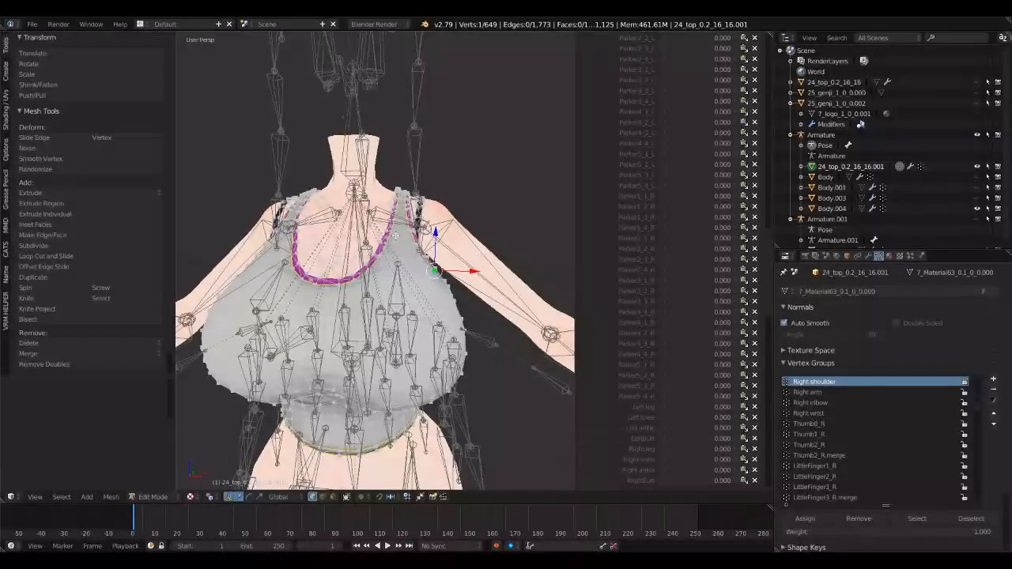
{"action": "scroll", "coordinate": [684, 345], "scroll_direction": "up", "scroll_amount": 6}
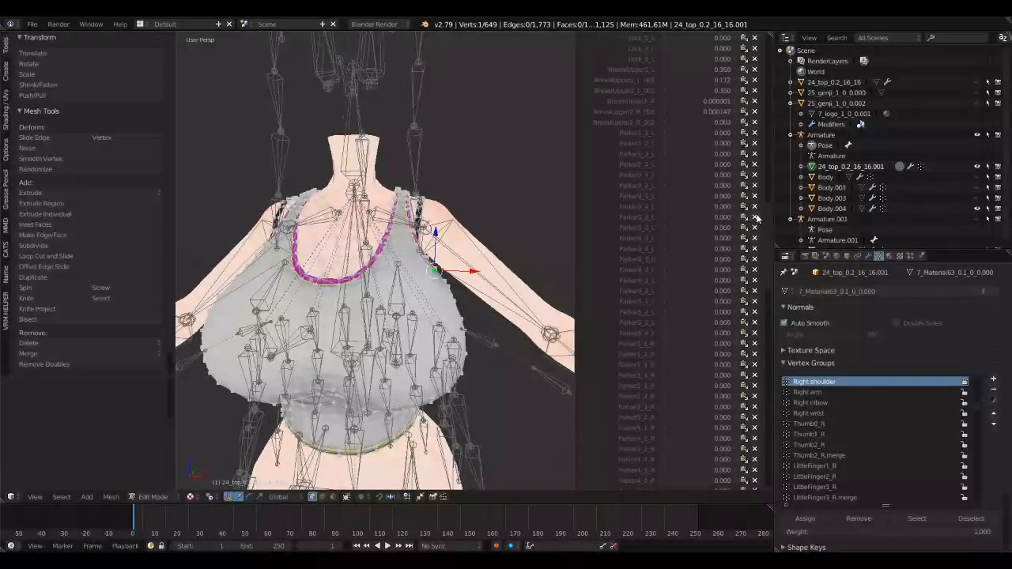
{"action": "left_click_drag", "start_coordinate": [770, 218], "coordinate": [769, 191]}
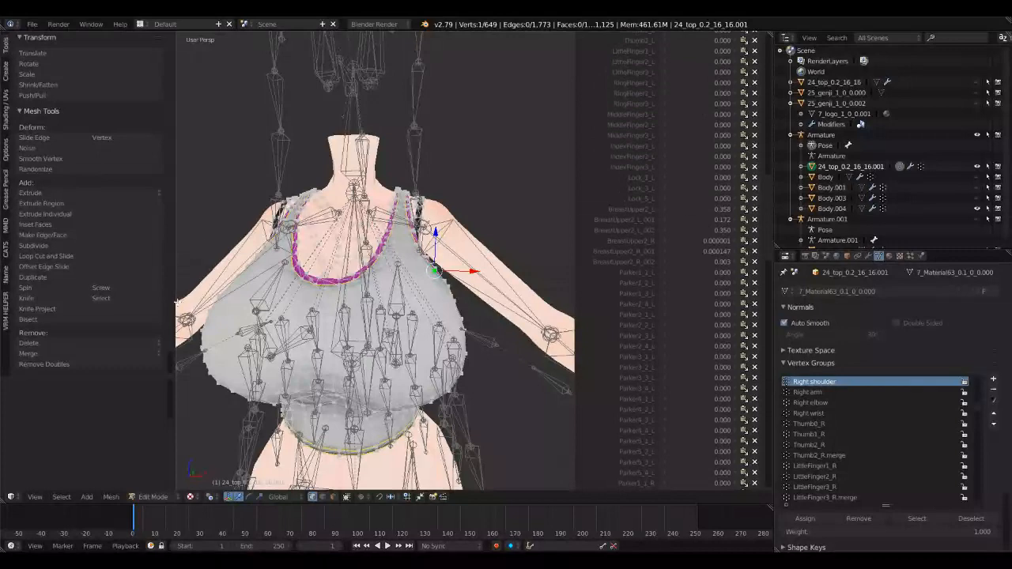
Step: Switch the tank top to Weight Paint mode and apply Limit Total to the weights of all its vertex groups
{"action": "scroll", "coordinate": [87, 264], "scroll_direction": "down", "scroll_amount": 1}
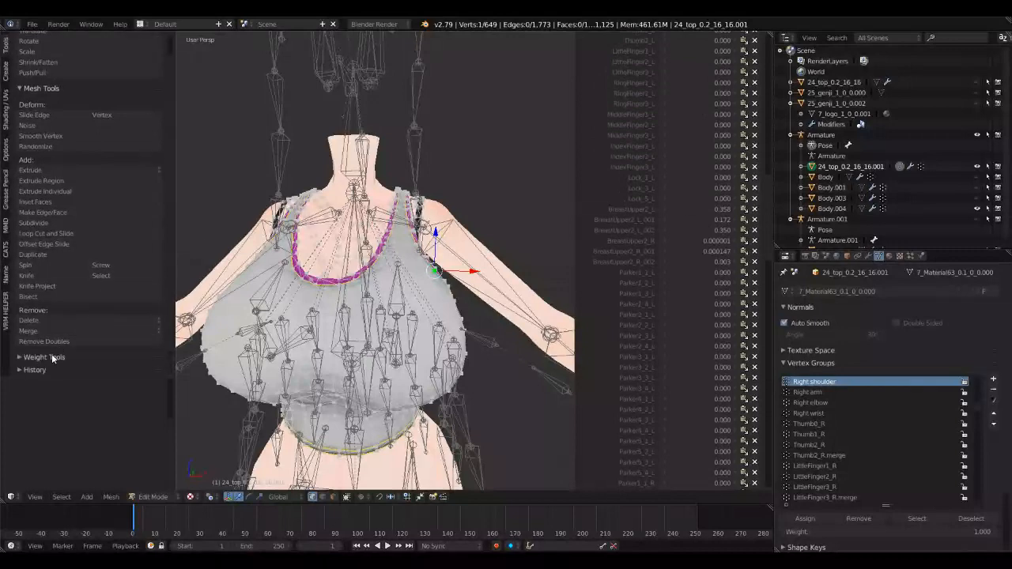
{"action": "scroll", "coordinate": [278, 293], "scroll_direction": "down", "scroll_amount": 3}
{"action": "key", "text": "Tab"}
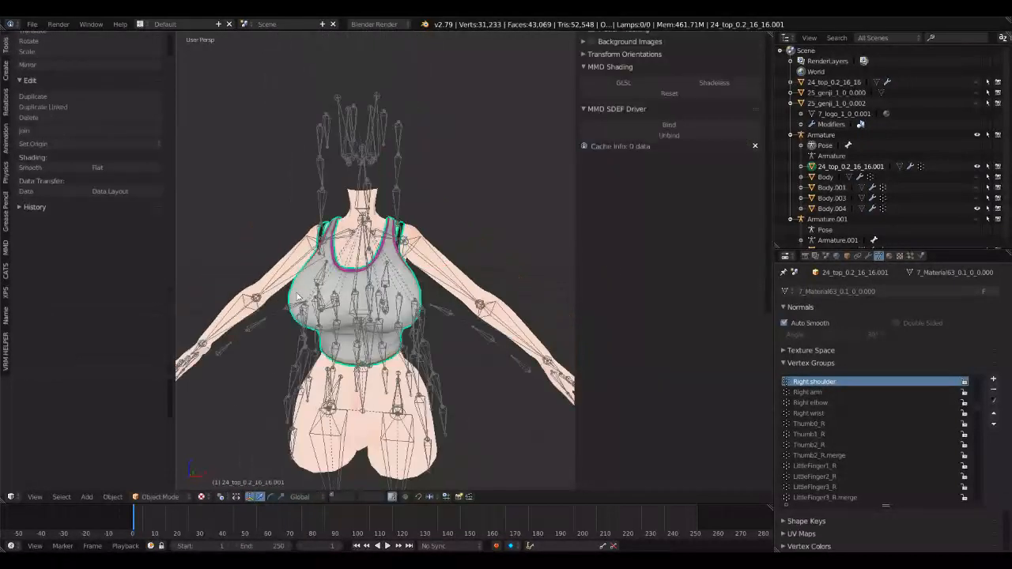
{"action": "left_click", "coordinate": [176, 497]}
{"action": "left_click", "coordinate": [160, 440]}
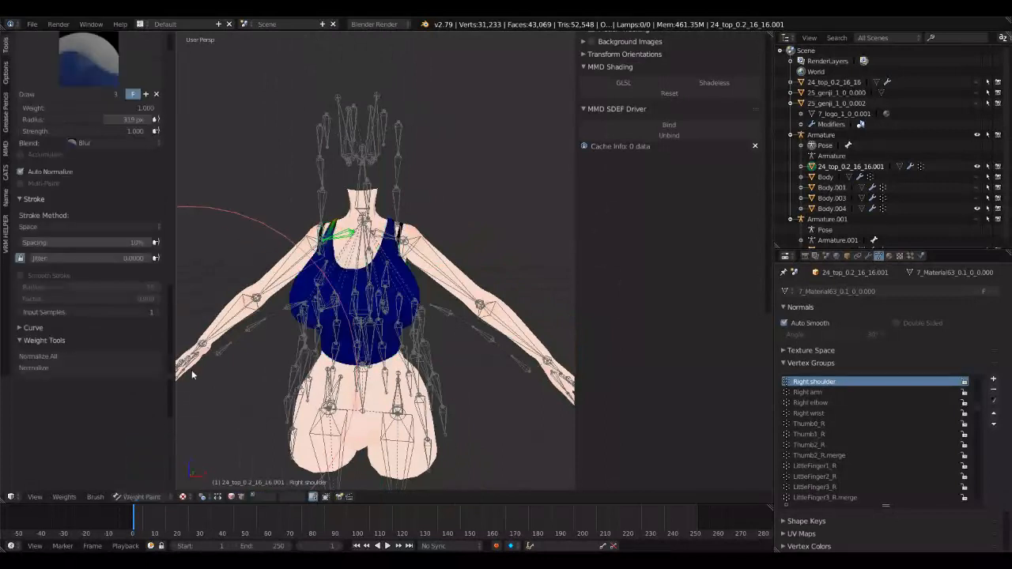
{"action": "scroll", "coordinate": [110, 290], "scroll_direction": "down", "scroll_amount": 5}
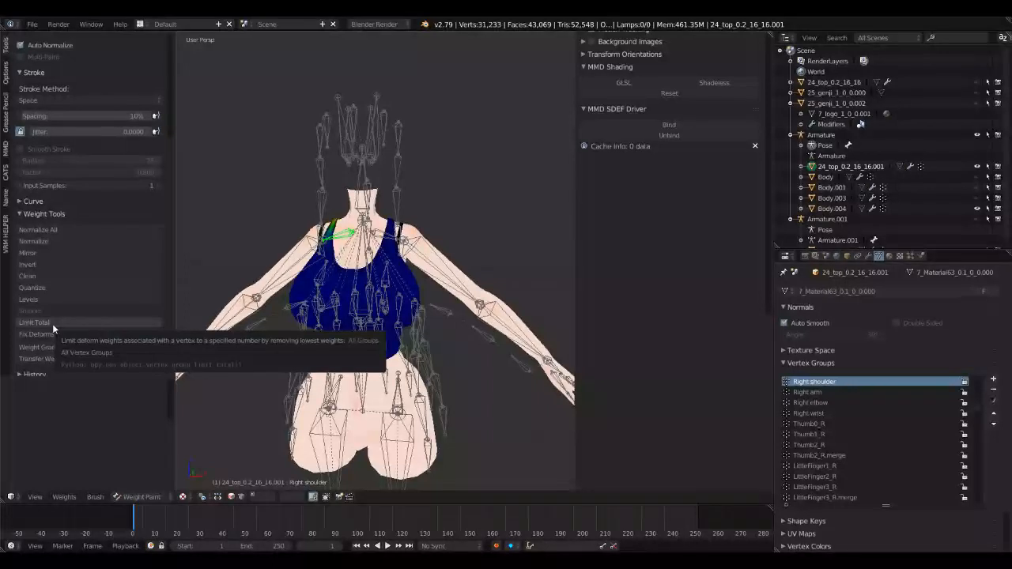
{"action": "left_click", "coordinate": [52, 324]}
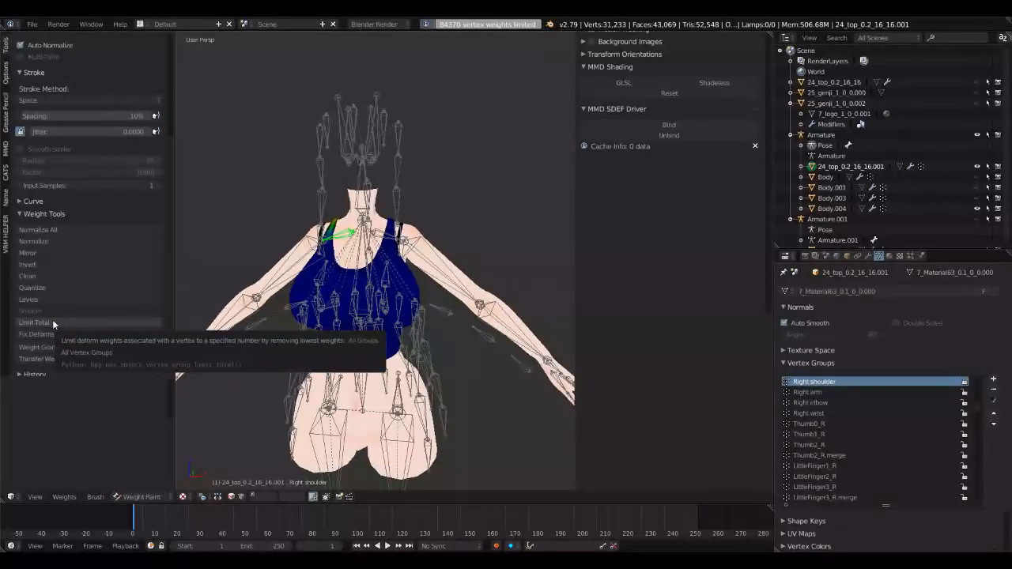
Step: Reopen the top in Edit Mode and check the limited deform weights of a vertex at the side below the armhole
{"action": "key", "text": "Tab"}
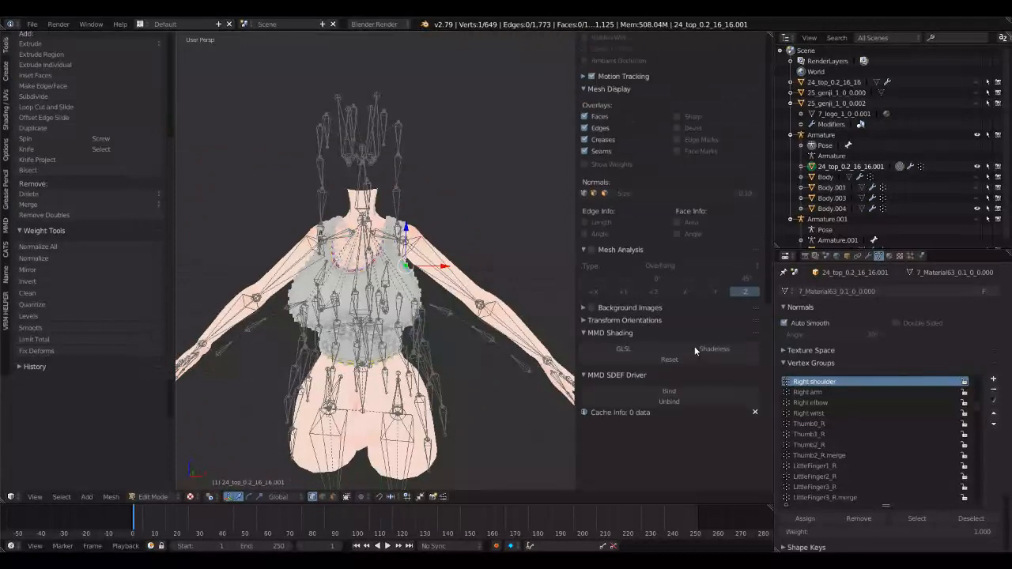
{"action": "scroll", "coordinate": [695, 346], "scroll_direction": "up", "scroll_amount": 20}
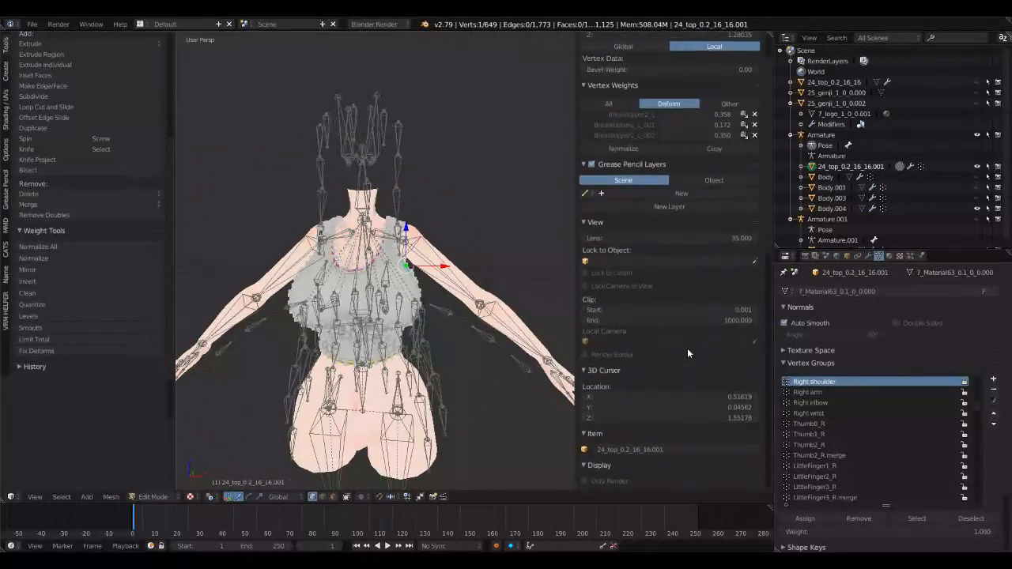
{"action": "scroll", "coordinate": [687, 349], "scroll_direction": "up", "scroll_amount": 3}
{"action": "scroll", "coordinate": [474, 273], "scroll_direction": "up", "scroll_amount": 4}
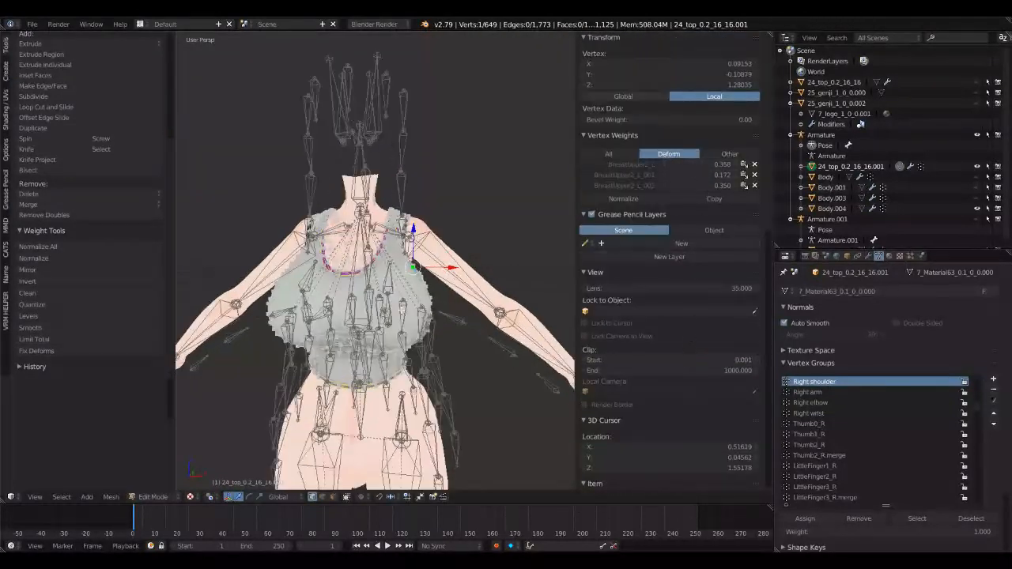
{"action": "middle_click_drag", "start_coordinate": [474, 277], "coordinate": [411, 305]}
{"action": "right_click", "coordinate": [422, 313]}
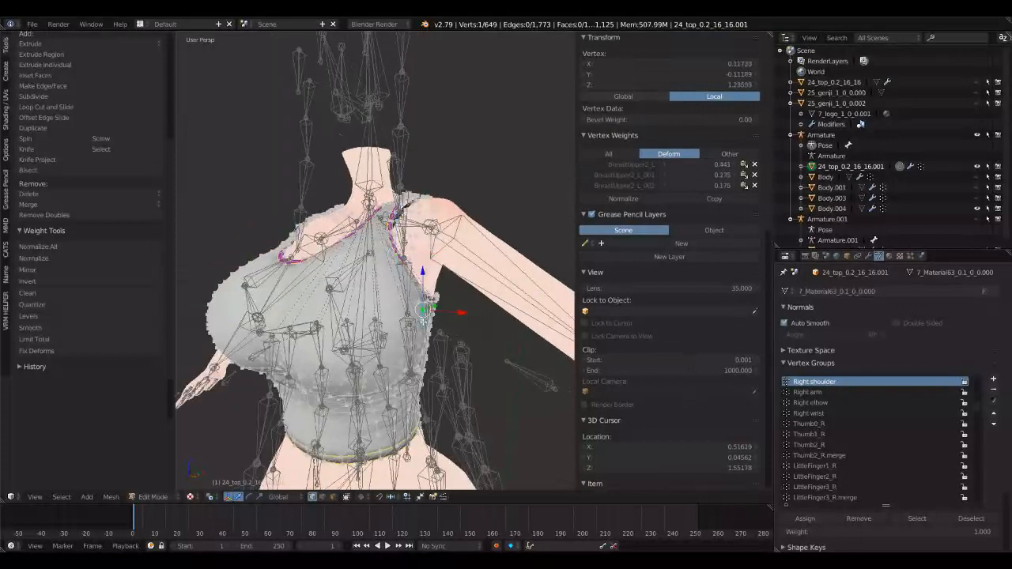
Step: Examine the deform weights of single vertices on the bust, below the bust, at the other armhole and on the strap
{"action": "right_click", "coordinate": [289, 297]}
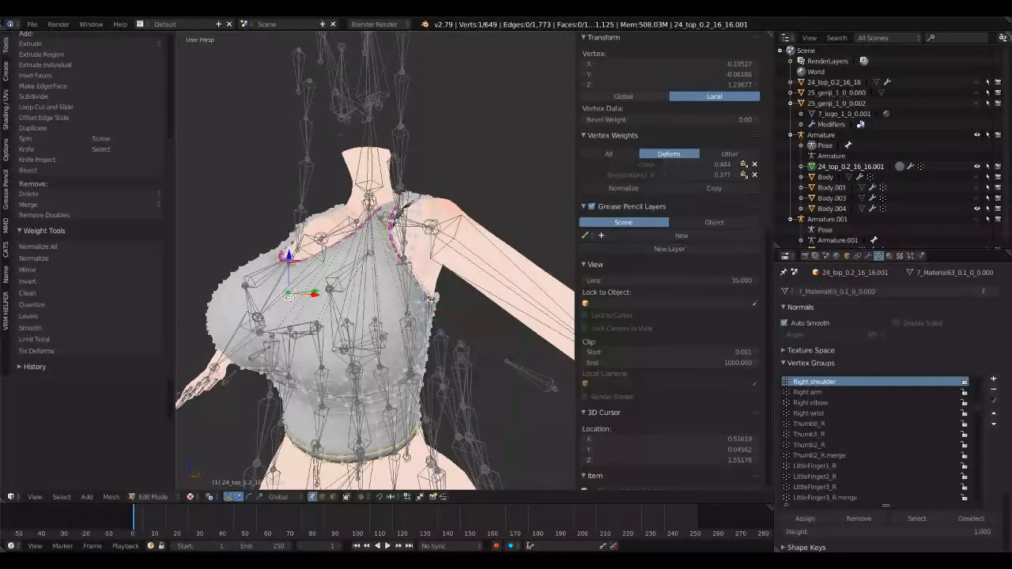
{"action": "middle_click_drag", "start_coordinate": [289, 297], "coordinate": [383, 310]}
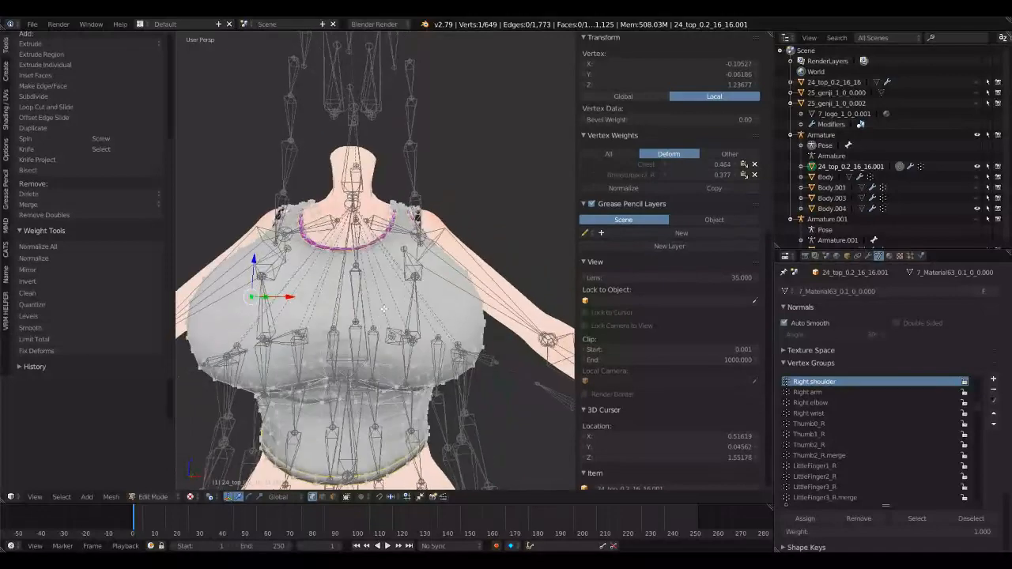
{"action": "right_click", "coordinate": [325, 366]}
{"action": "middle_click_drag", "start_coordinate": [325, 366], "coordinate": [403, 316]}
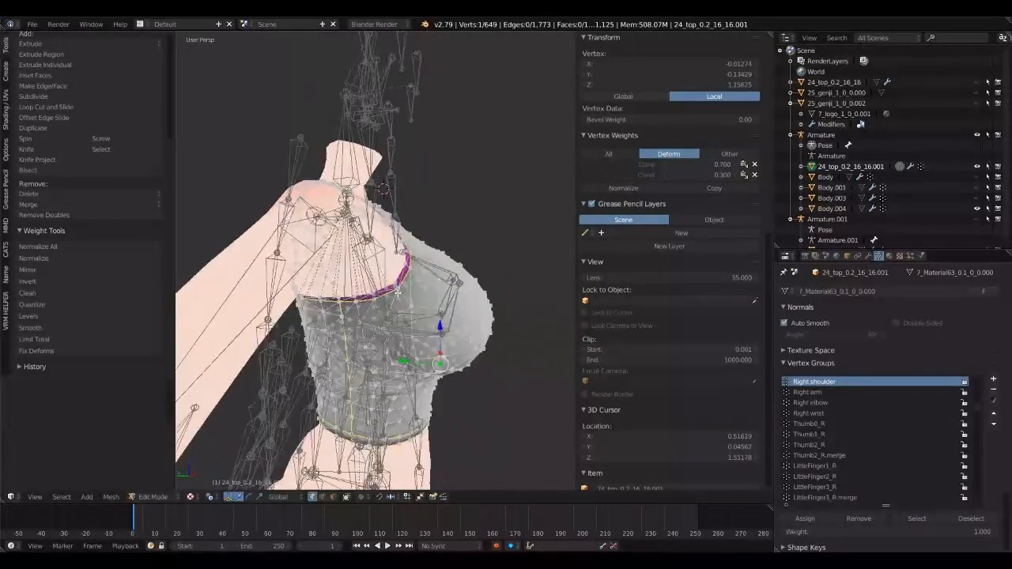
{"action": "right_click", "coordinate": [398, 293]}
{"action": "middle_click_drag", "start_coordinate": [481, 299], "coordinate": [460, 325]}
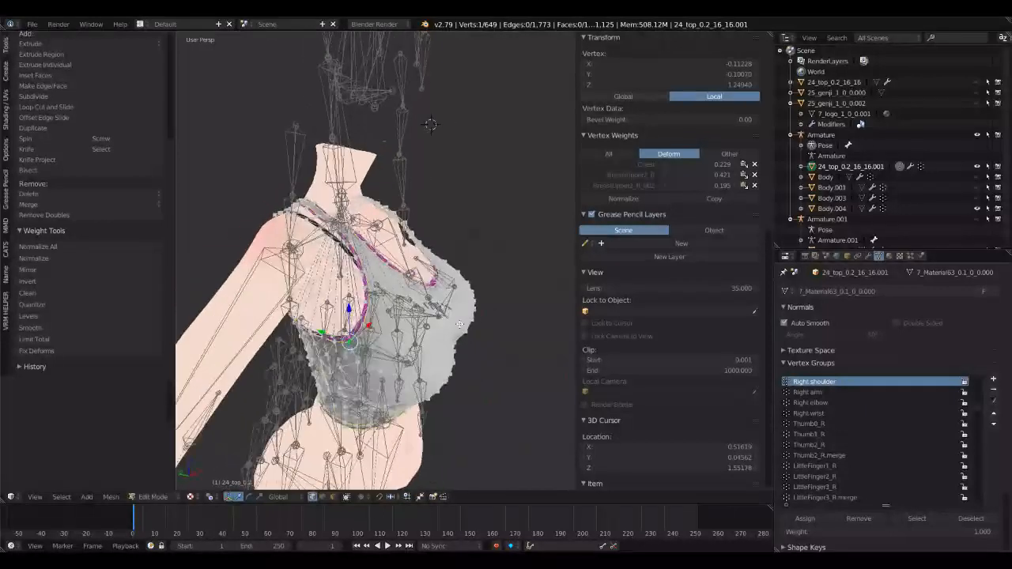
{"action": "right_click", "coordinate": [372, 248]}
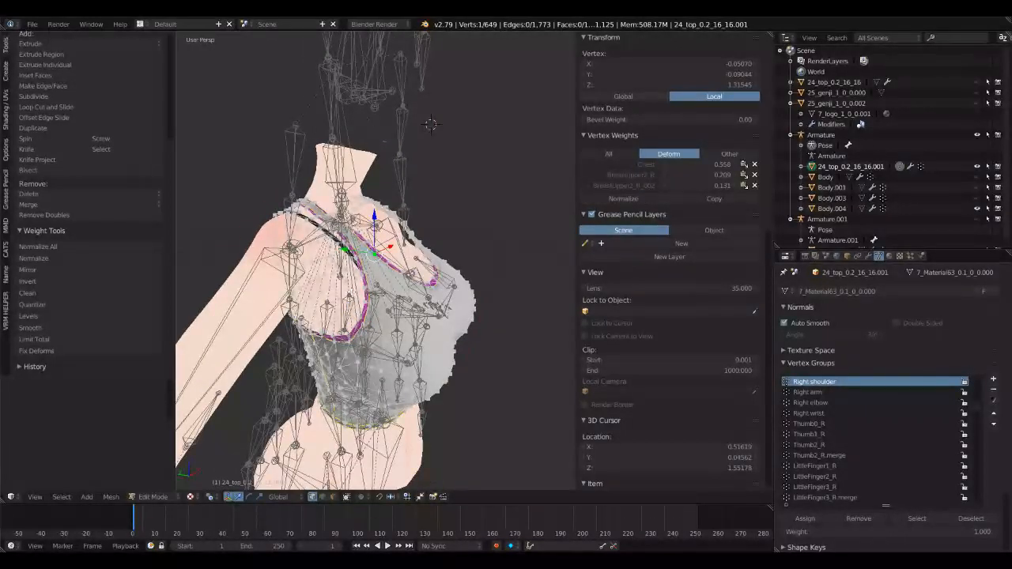
{"action": "middle_click_drag", "start_coordinate": [431, 125], "coordinate": [441, 255]}
{"action": "scroll", "coordinate": [428, 224], "scroll_direction": "down", "scroll_amount": 3}
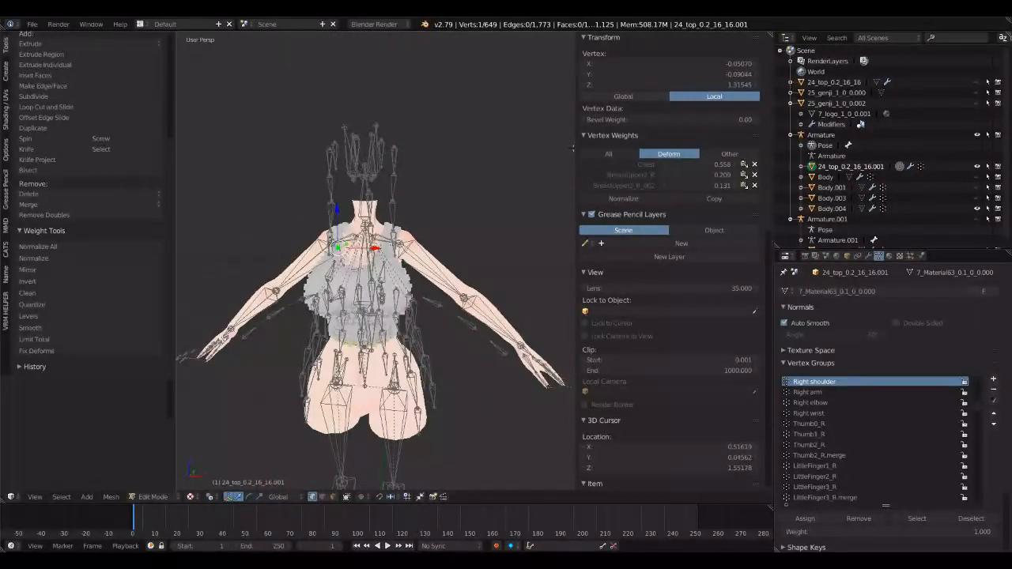
{"action": "middle_click_drag", "start_coordinate": [570, 147], "coordinate": [401, 249]}
{"action": "scroll", "coordinate": [348, 278], "scroll_direction": "up", "scroll_amount": 2}
Step: Return the top to Object Mode, collapse its vertex group list and show its UV maps
{"action": "left_click", "coordinate": [153, 497]}
{"action": "left_click", "coordinate": [158, 479]}
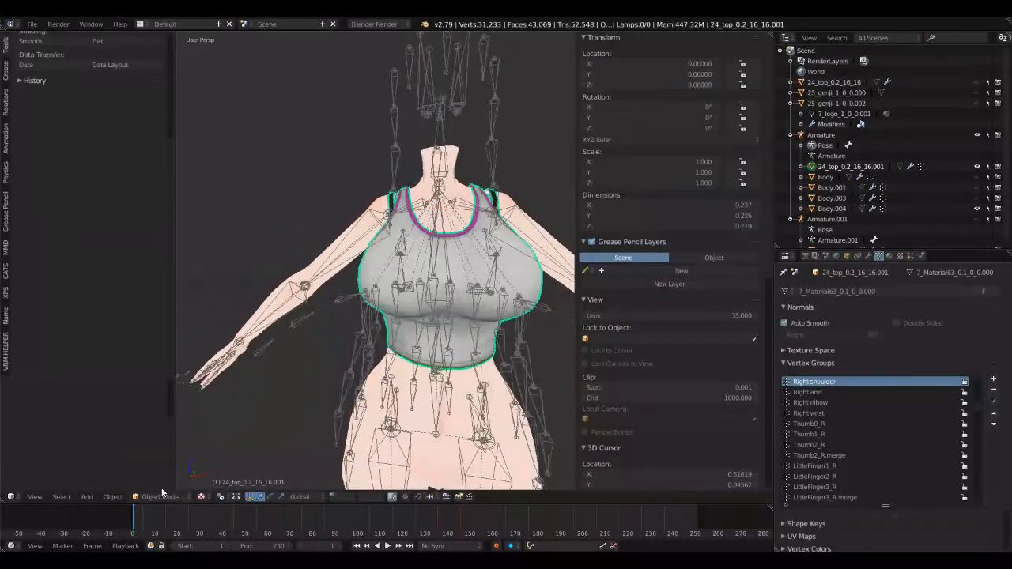
{"action": "right_click", "coordinate": [524, 285]}
{"action": "middle_click_drag", "start_coordinate": [532, 281], "coordinate": [578, 301]}
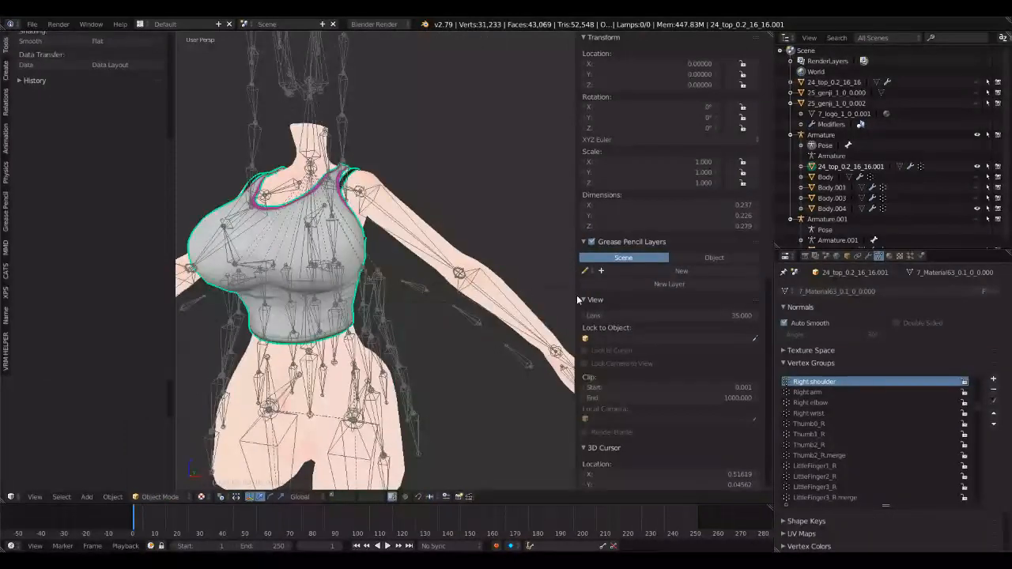
{"action": "left_click", "coordinate": [805, 365]}
{"action": "left_click", "coordinate": [801, 388]}
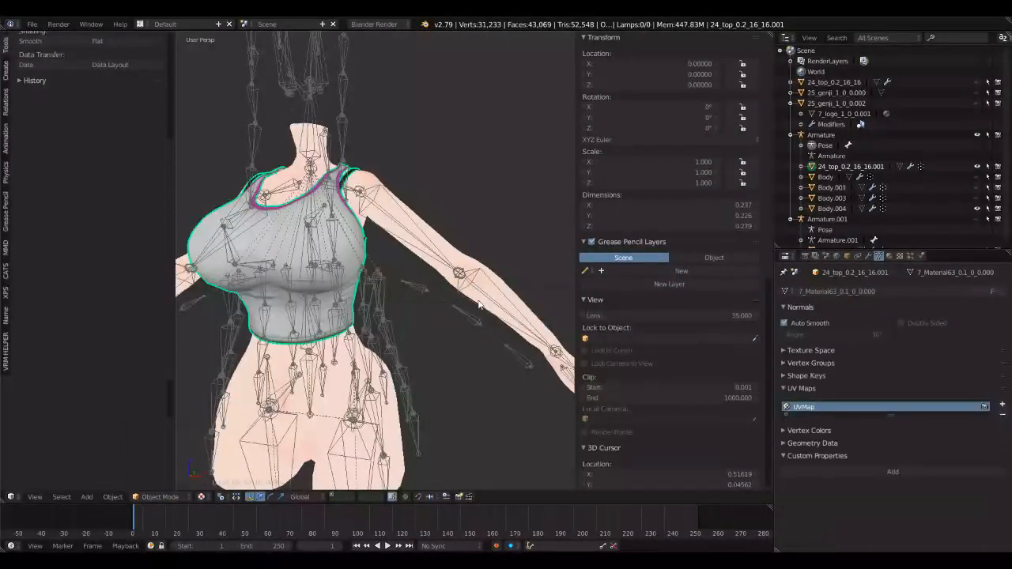
Step: Select the tank top and the body with Body.004 active, and join them into one mesh
{"action": "right_click", "coordinate": [468, 263]}
{"action": "right_click", "coordinate": [361, 255], "text": "shift"}
{"action": "right_click", "coordinate": [443, 245], "text": "shift"}
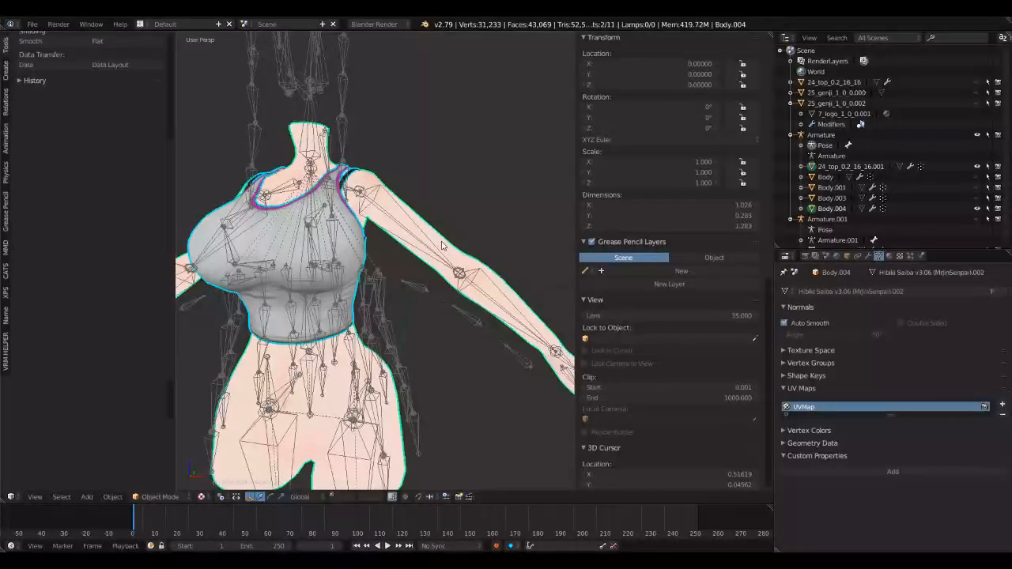
{"action": "key", "text": "ctrl+j"}
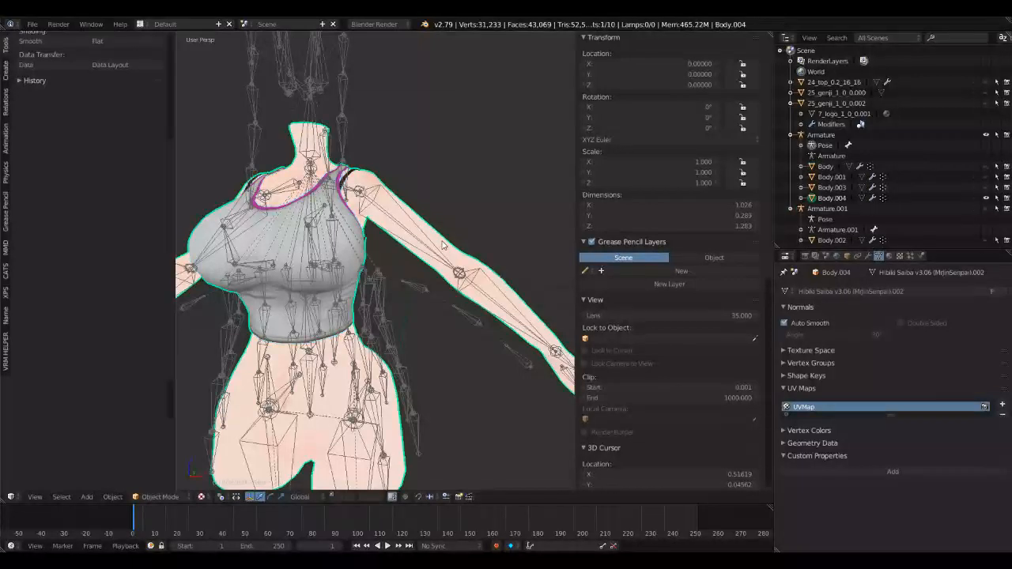
Step: Deselect everything, put the Armature in Object Mode and hide it to inspect the joined top and body
{"action": "scroll", "coordinate": [442, 241], "scroll_direction": "down", "scroll_amount": 3}
{"action": "middle_click_drag", "start_coordinate": [374, 239], "coordinate": [441, 242]}
{"action": "key", "text": "a"}
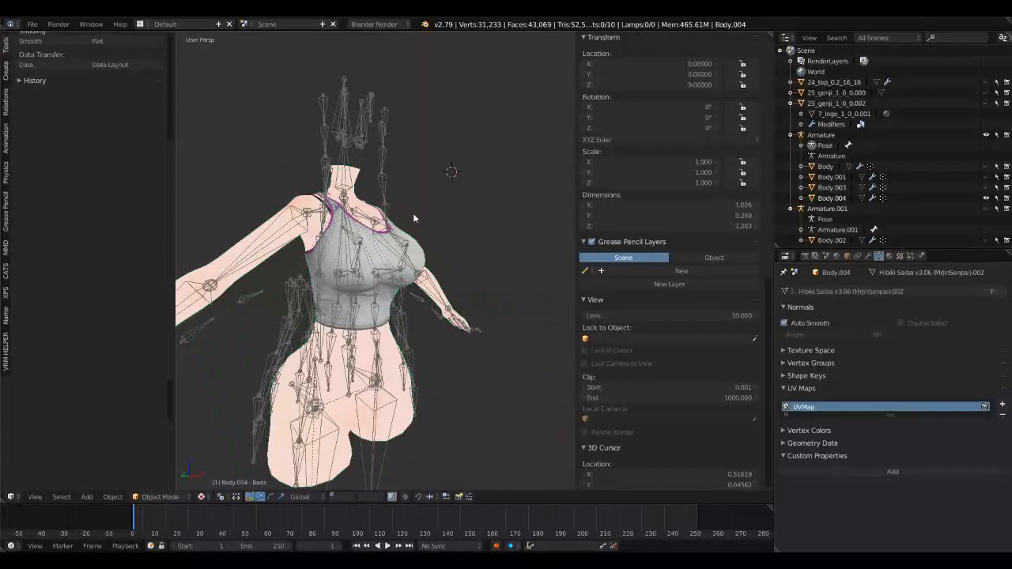
{"action": "right_click", "coordinate": [386, 182]}
{"action": "left_click", "coordinate": [127, 496]}
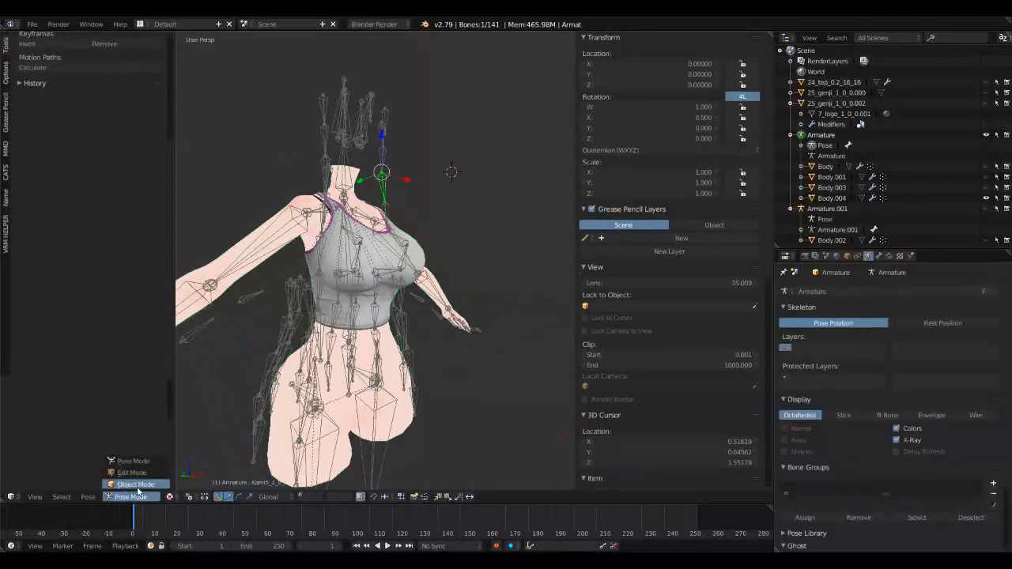
{"action": "left_click", "coordinate": [126, 460]}
{"action": "key", "text": "h"}
{"action": "mouse_move", "coordinate": [400, 309]}
{"action": "middle_mouse_down"}
{"action": "mouse_move", "coordinate": [339, 308]}
{"action": "mouse_move", "coordinate": [386, 310]}
{"action": "middle_mouse_up"}
{"action": "scroll", "coordinate": [386, 311], "scroll_direction": "up", "scroll_amount": 3}
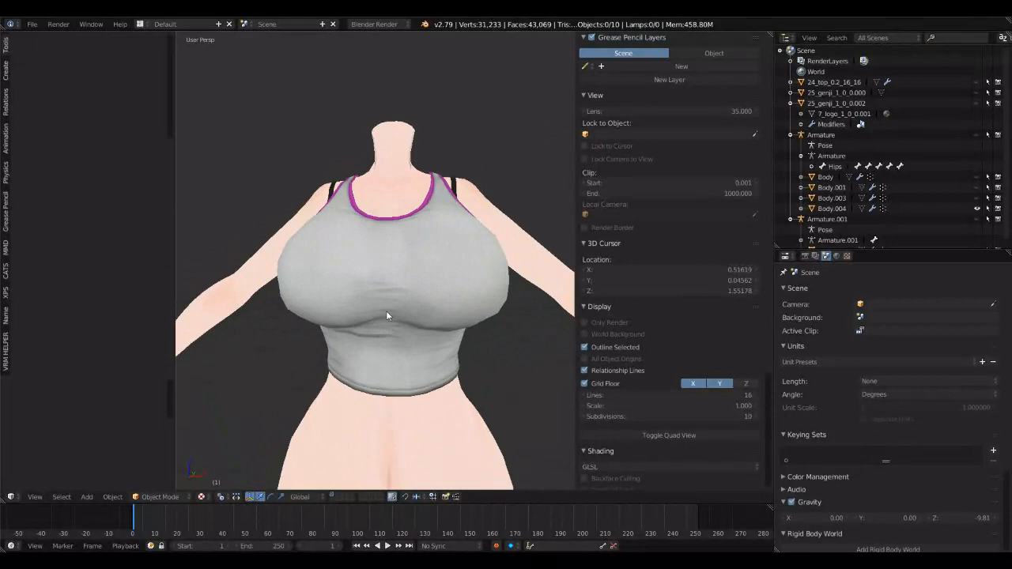